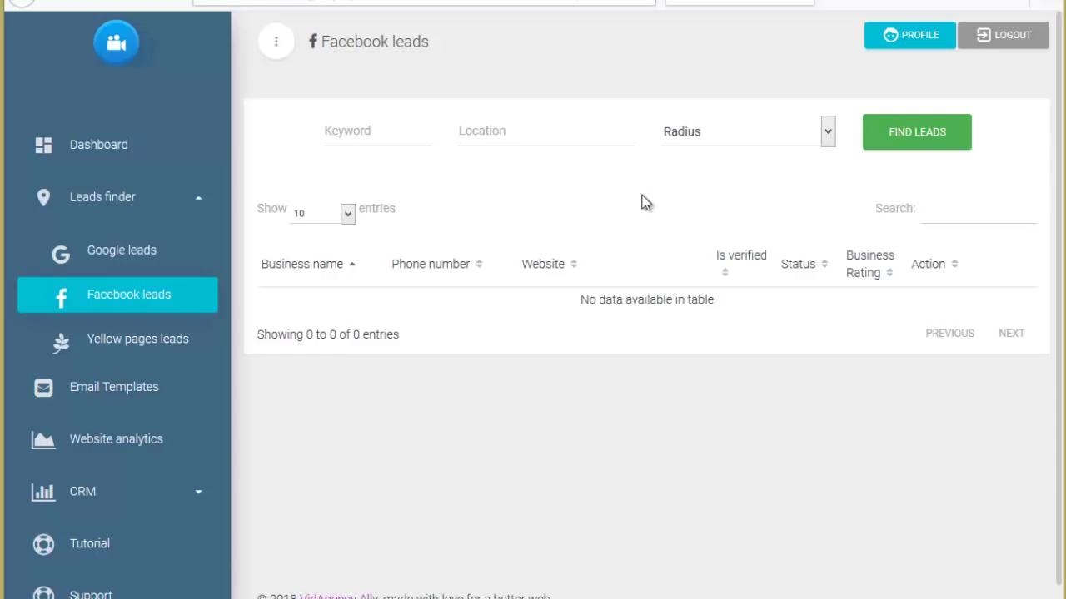
Find Facebook leads for the keyword "restaurant" in Bordeaux, France within a 50 km radius.
click(358, 135)
text(restaurant)
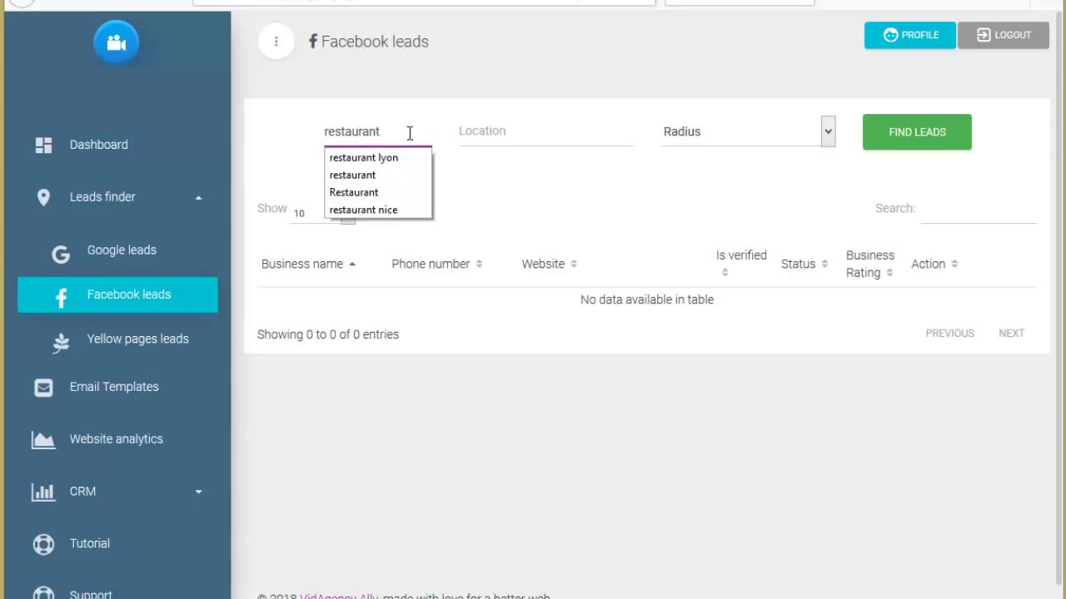
click(573, 229)
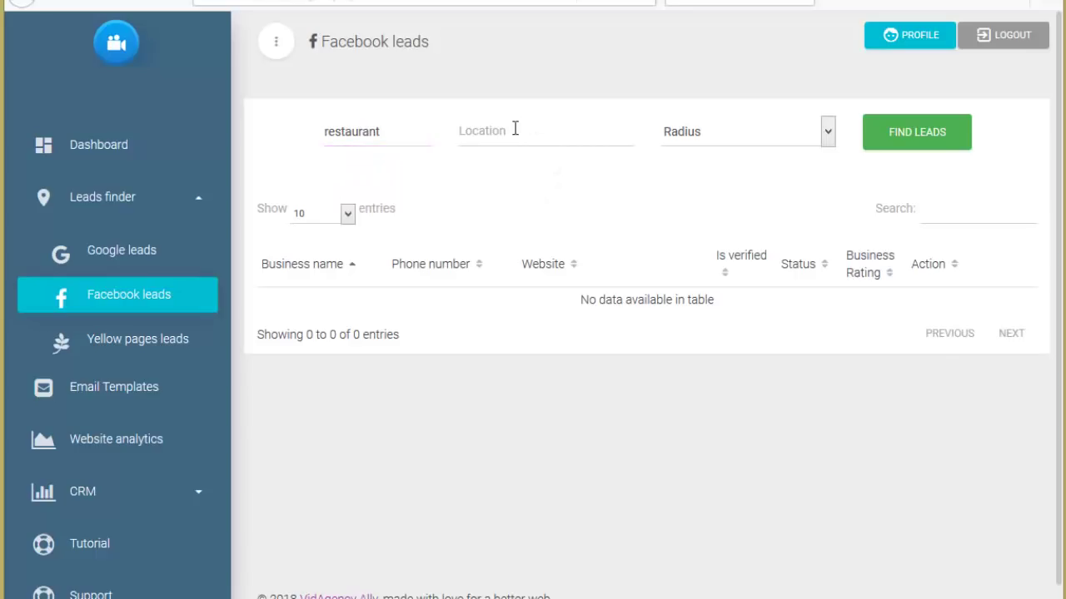
click(514, 129)
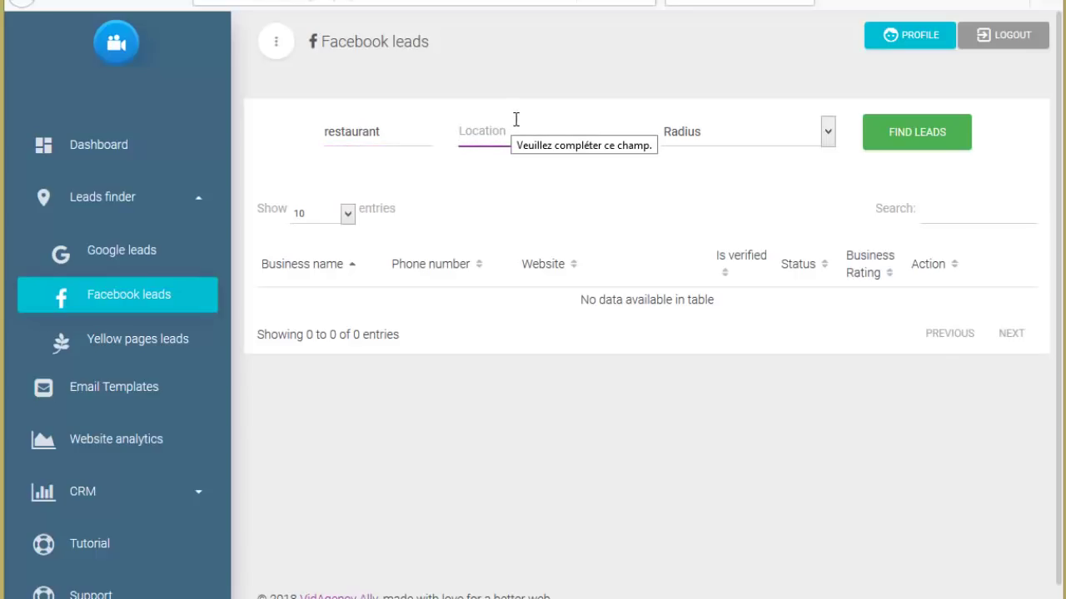
text(bordeaux)
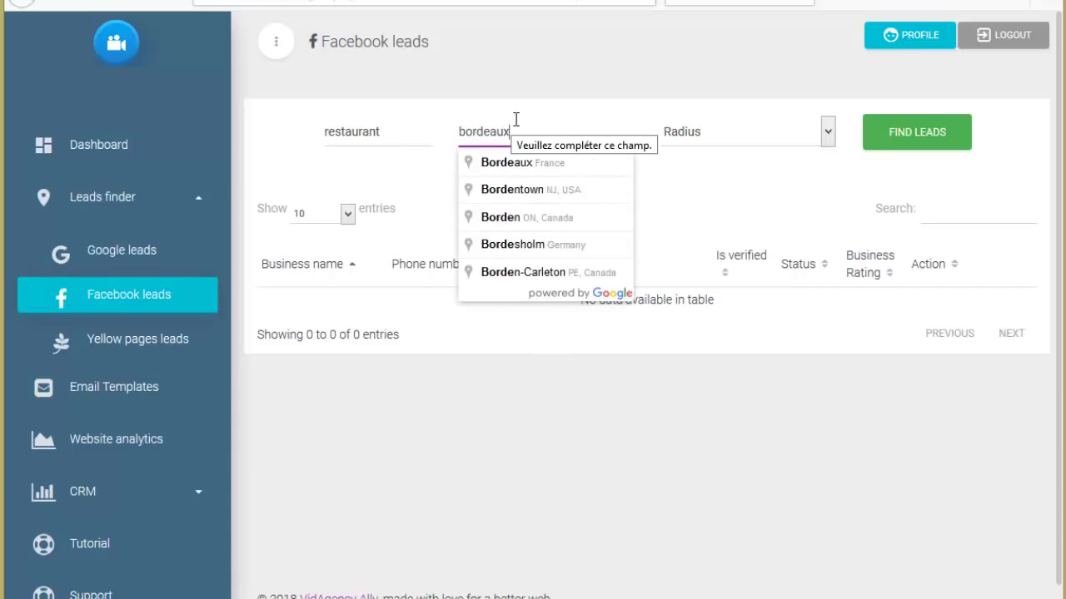
key(Down)
key(Return)
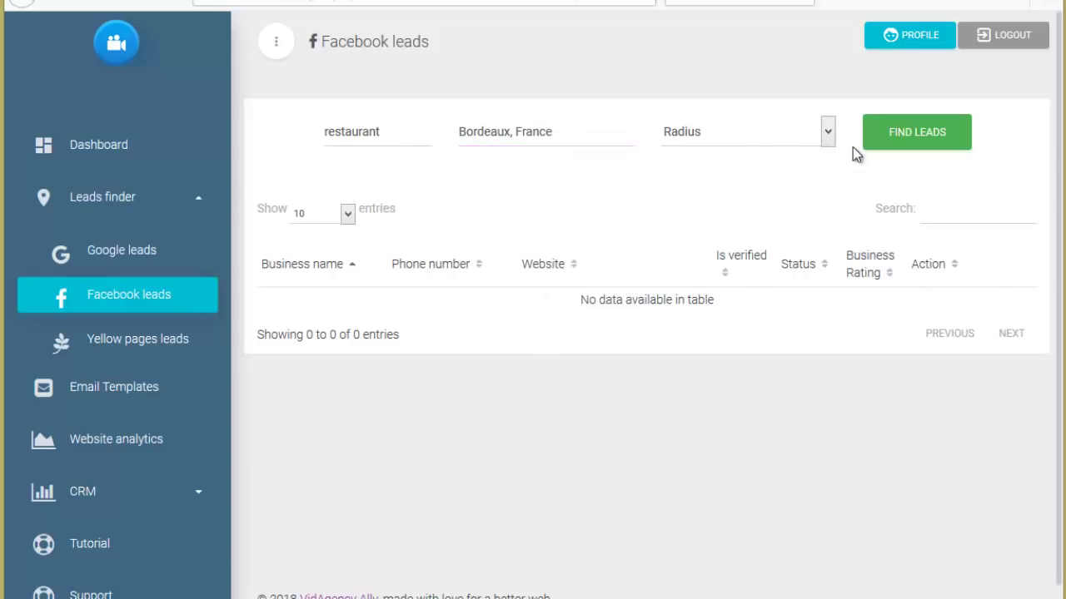
click(794, 131)
click(685, 176)
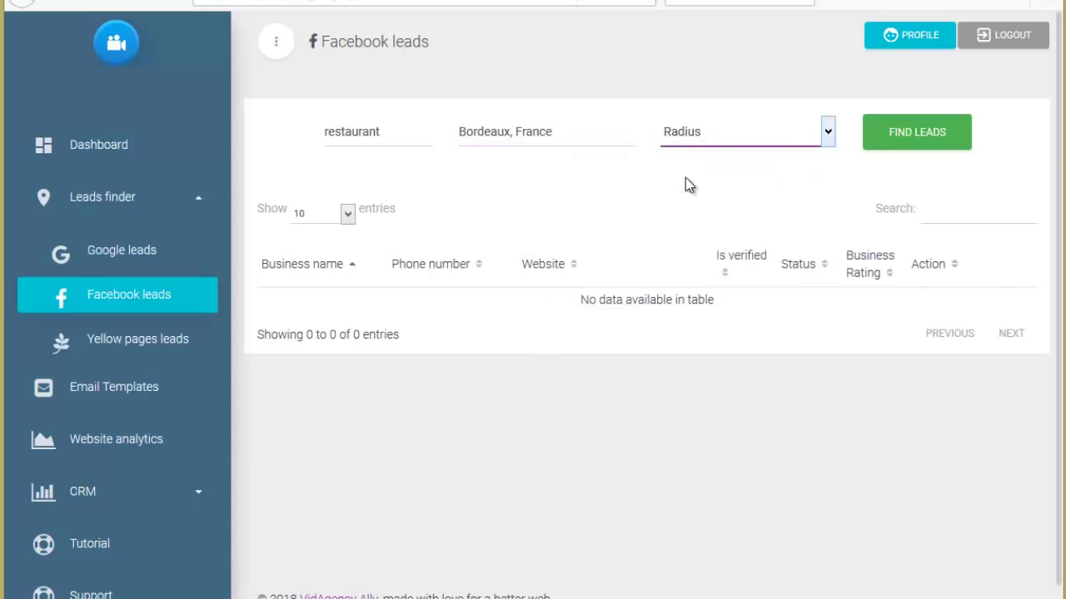
click(913, 138)
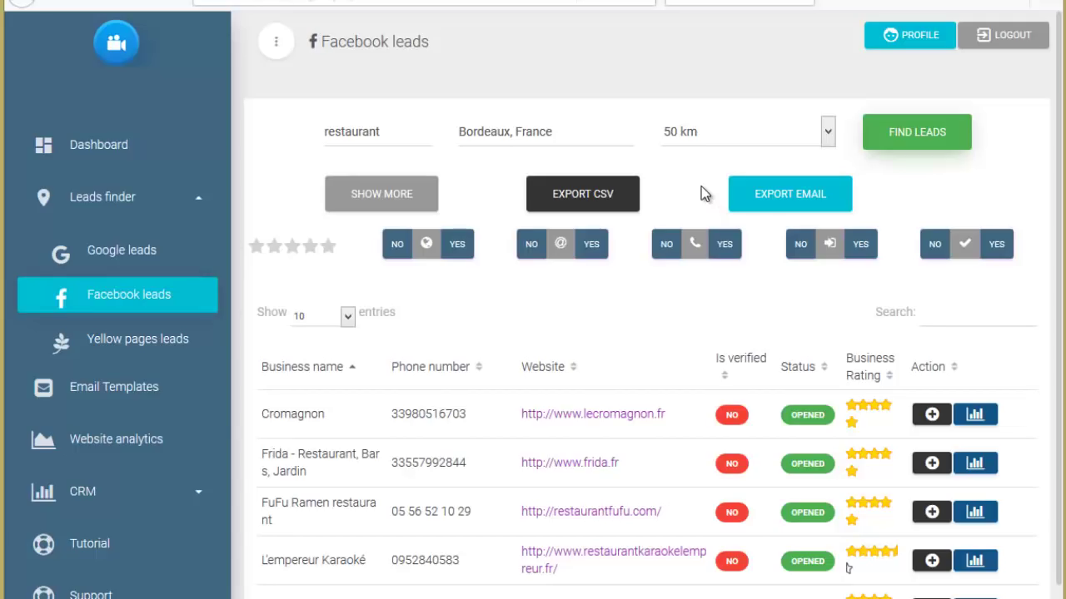
Look through the Facebook restaurant leads listed for Bordeaux, including their contact details, websites and ratings.
scroll(701, 189, down, 3)
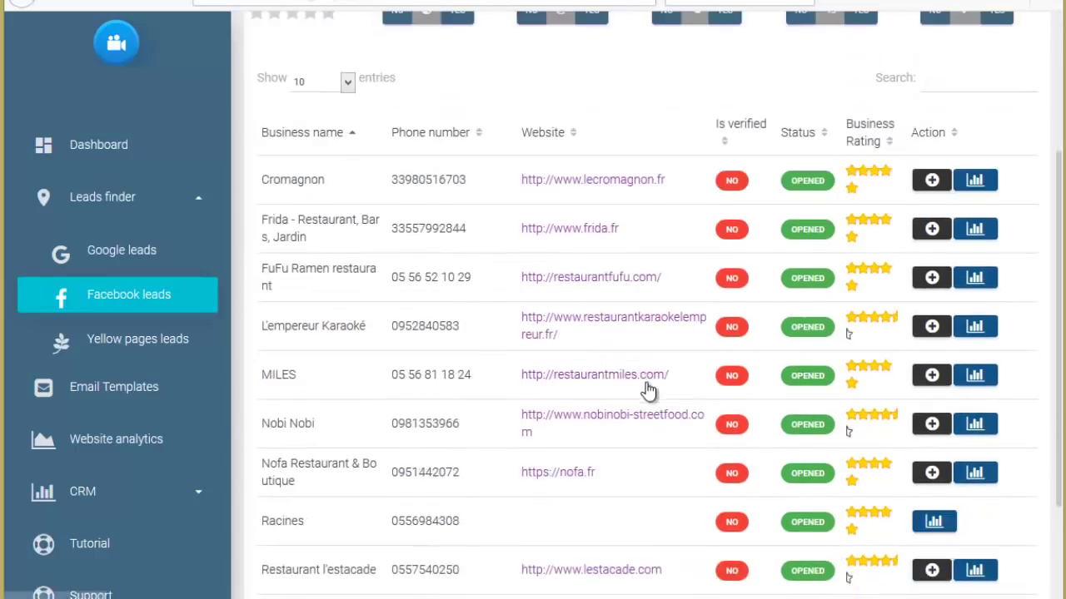
scroll(724, 204, down, 1)
scroll(732, 352, up, 1)
scroll(702, 338, down, 2)
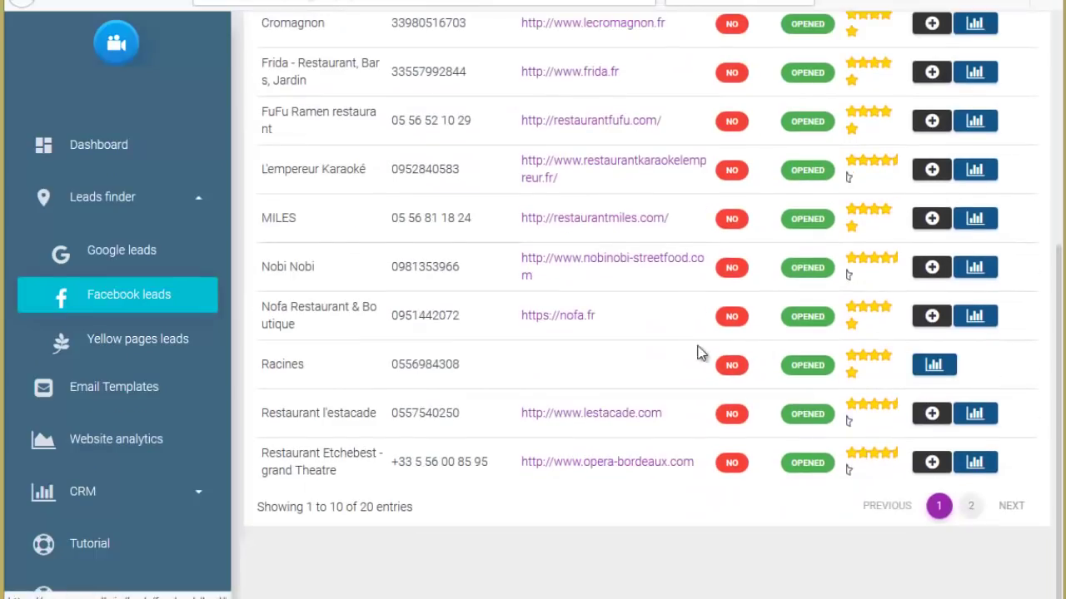
scroll(704, 358, up, 2)
scroll(705, 364, up, 1)
scroll(673, 238, up, 1)
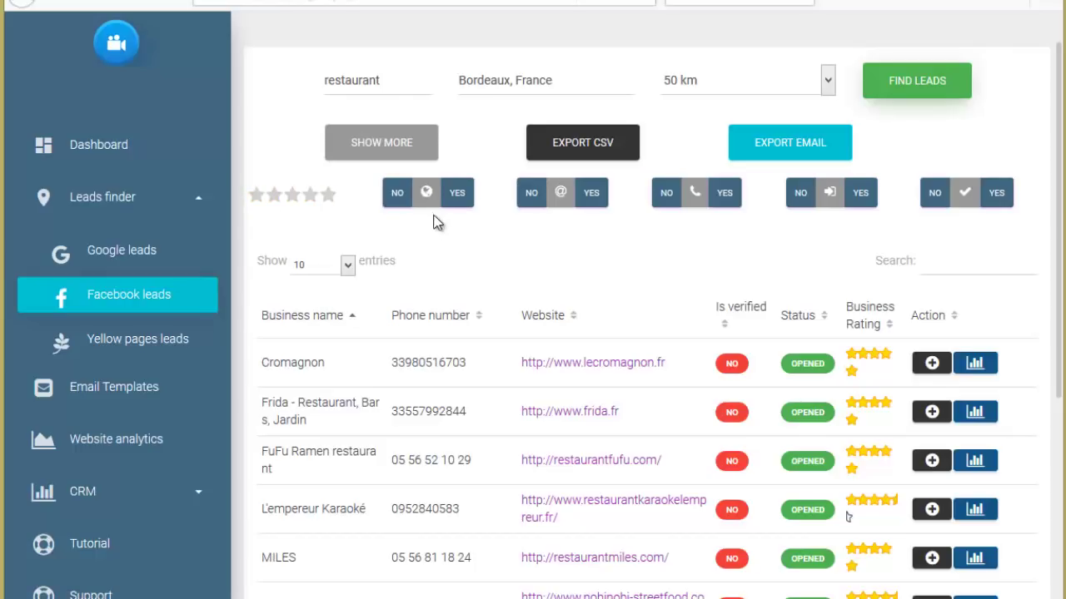
Filter the leads to businesses without a website, and switch the filter to businesses with a website.
click(396, 195)
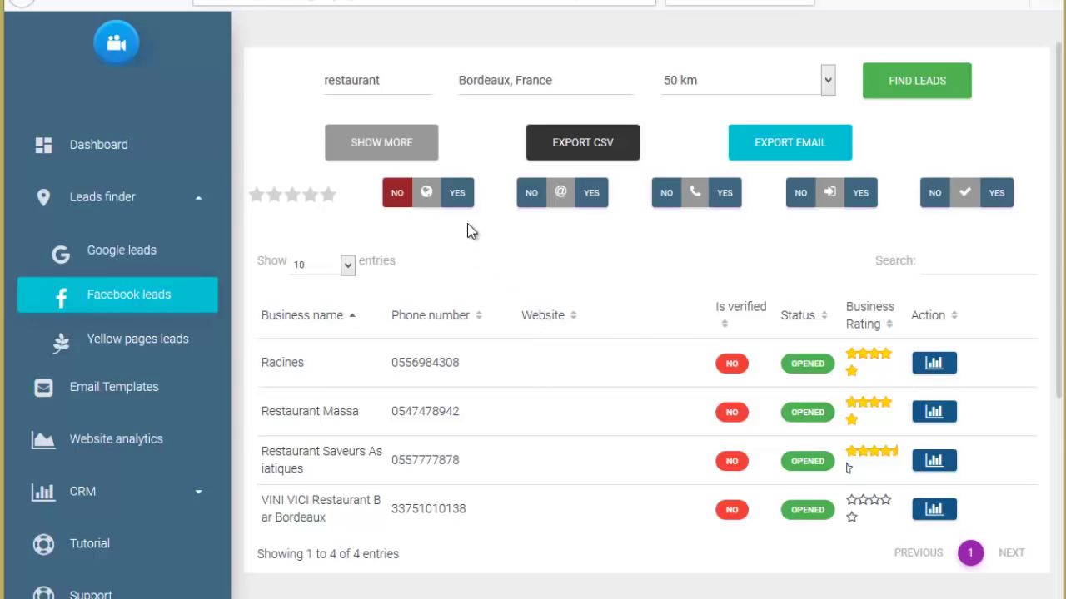
click(458, 195)
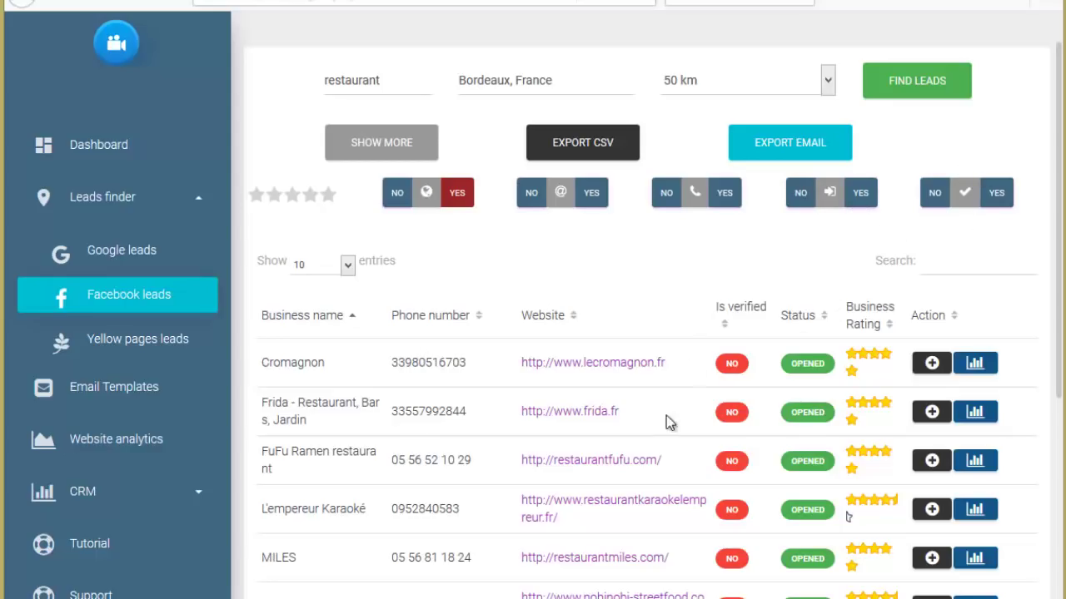
Examine the filtered leads, checking their websites, verification, status and business ratings.
scroll(727, 469, down, 2)
scroll(741, 436, up, 1)
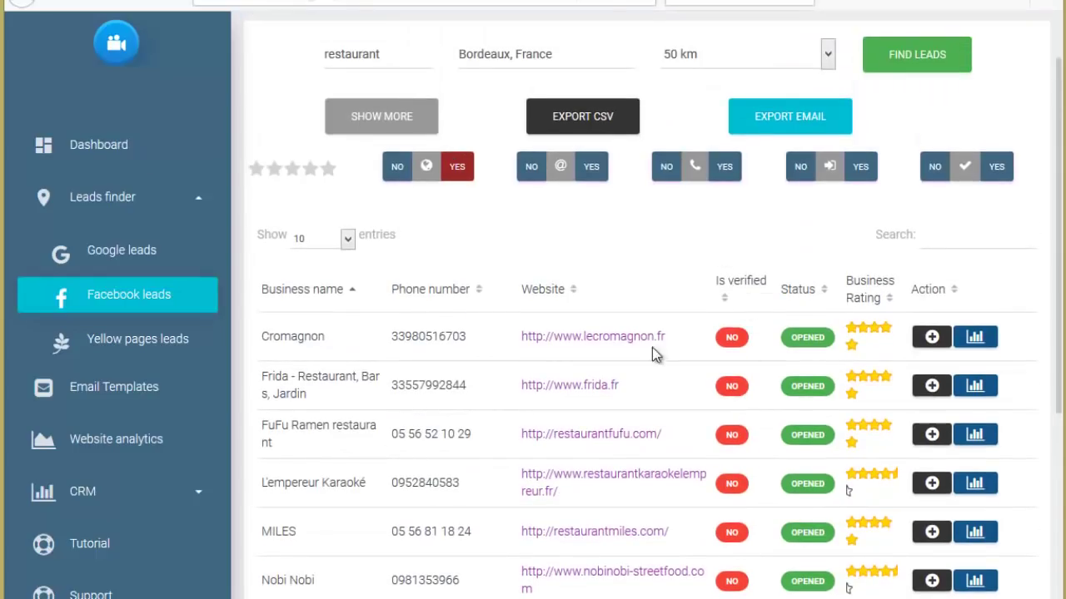
scroll(651, 347, down, 1)
scroll(627, 301, down, 2)
scroll(483, 275, up, 1)
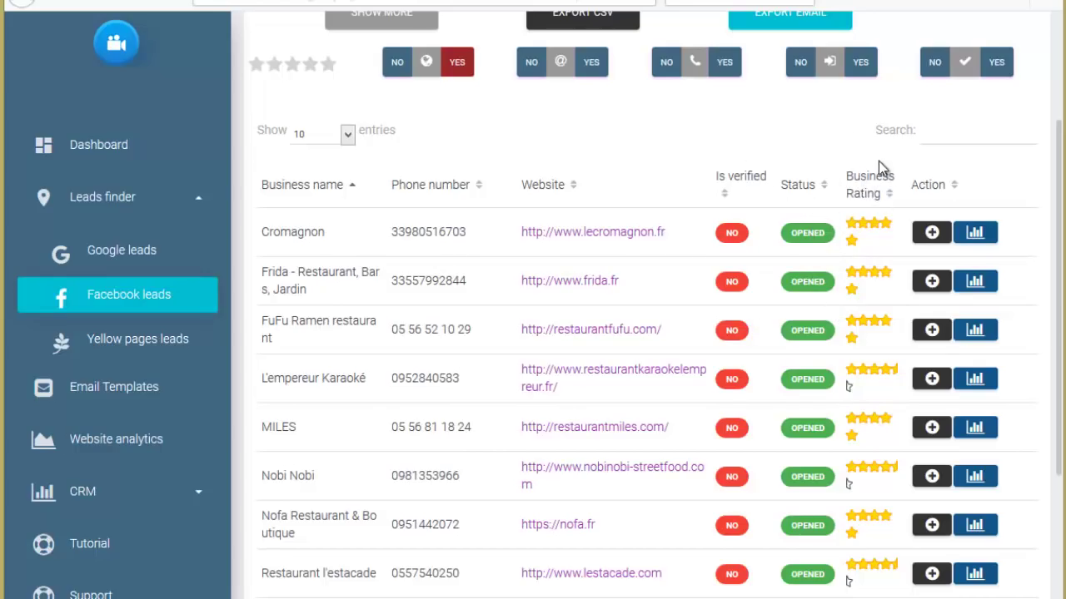
scroll(860, 308, down, 1)
scroll(869, 333, down, 1)
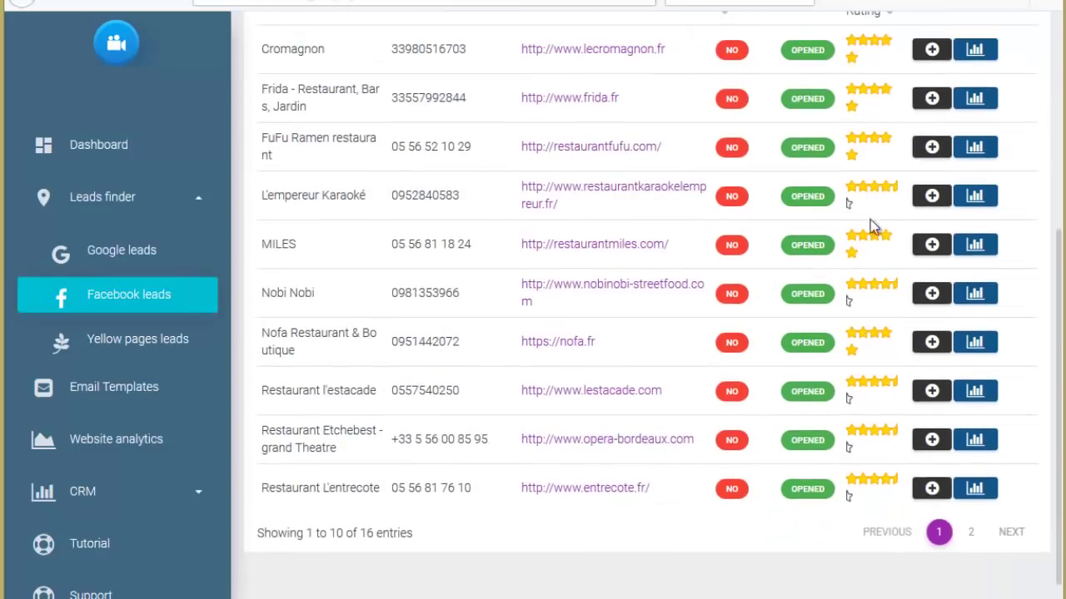
scroll(875, 309, up, 1)
scroll(859, 356, up, 1)
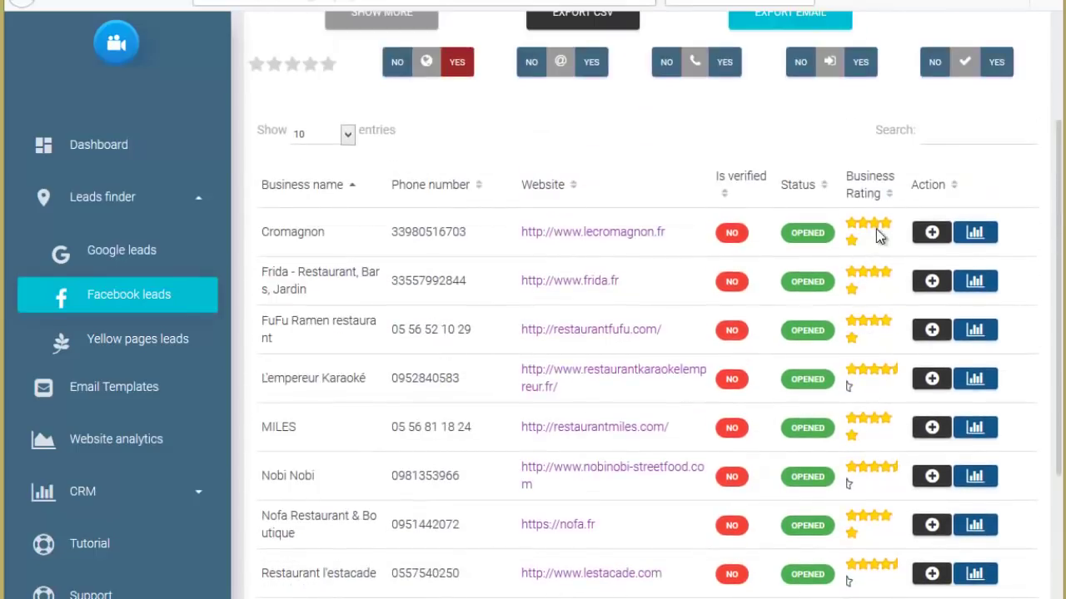
Expand the Frida lead's details and examine its website checks, speed scores, social networks and Facebook statistics.
scroll(982, 364, up, 1)
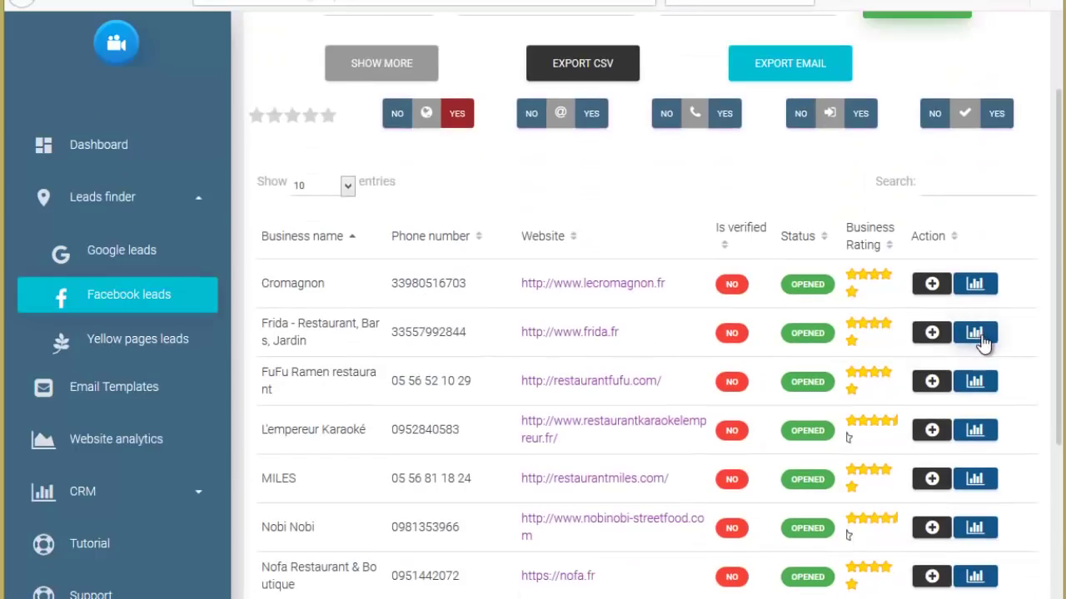
click(931, 333)
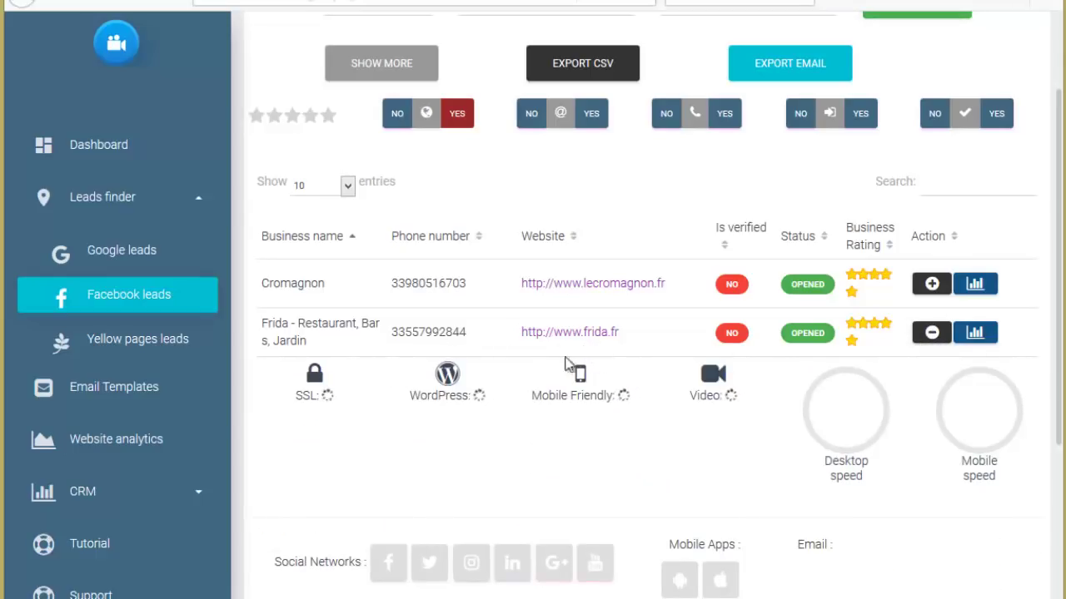
scroll(656, 390, down, 1)
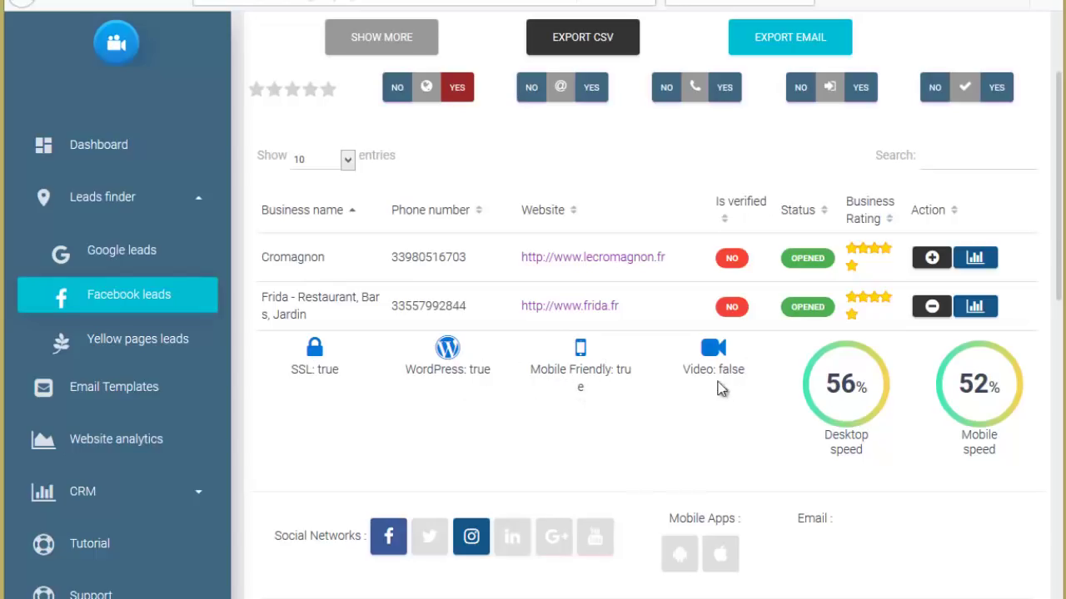
scroll(721, 391, down, 1)
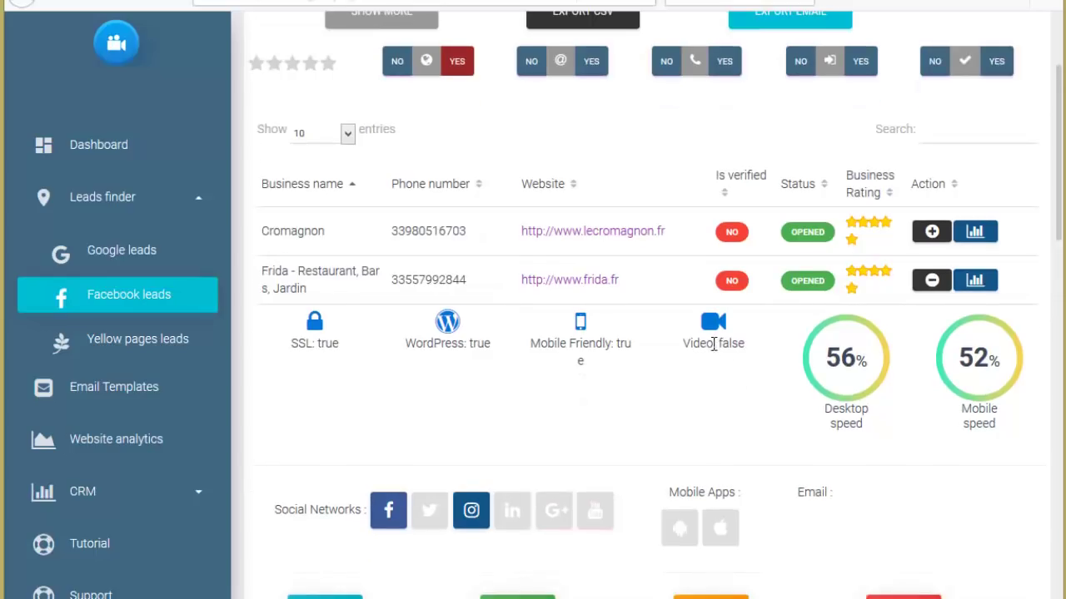
scroll(713, 345, down, 2)
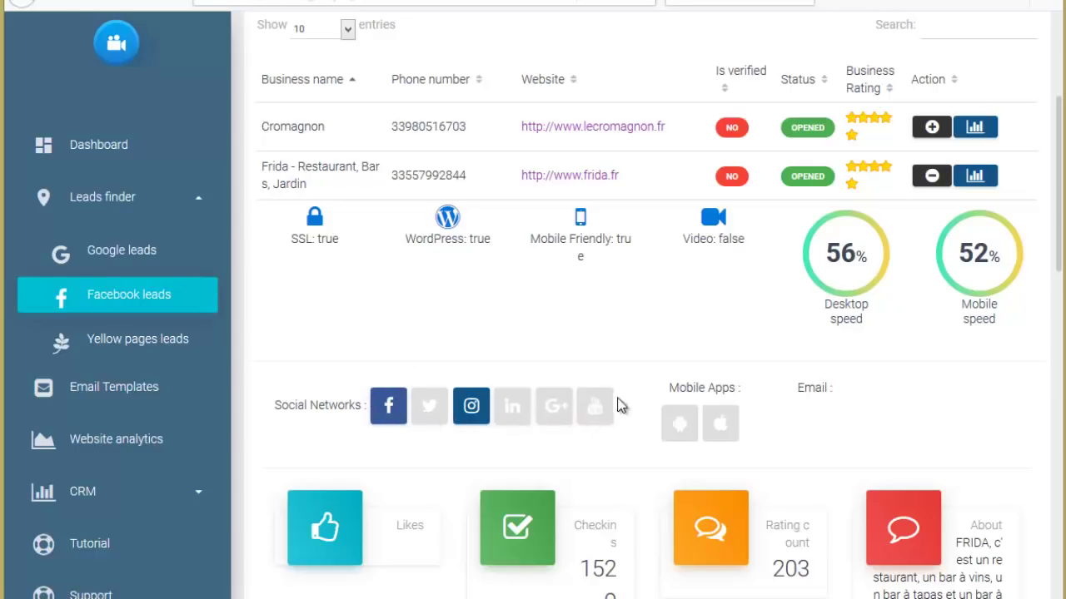
scroll(632, 401, down, 1)
scroll(750, 397, down, 1)
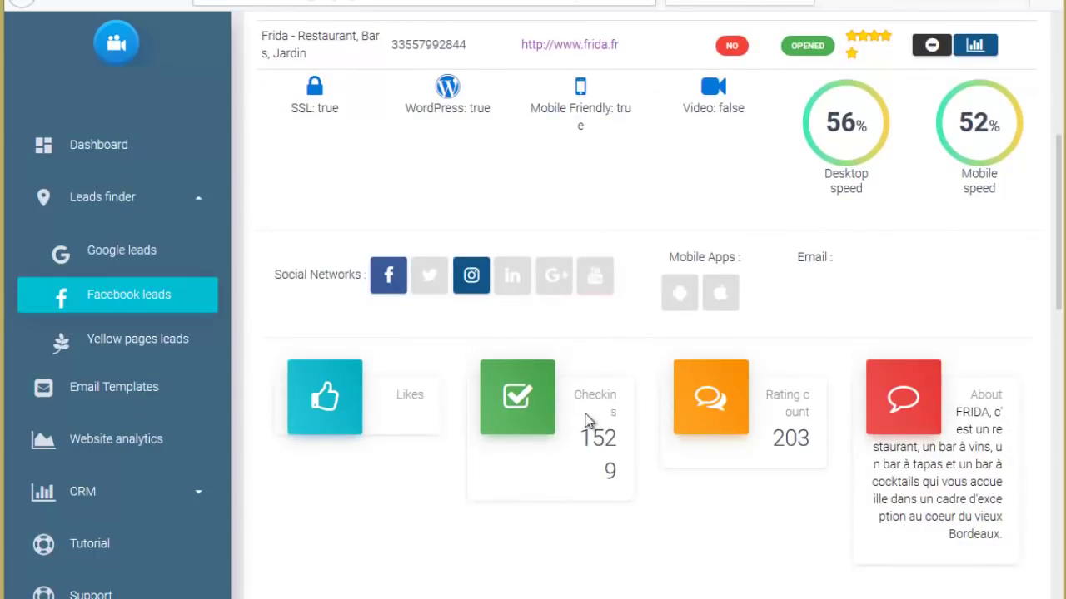
scroll(623, 409, down, 1)
scroll(533, 407, up, 2)
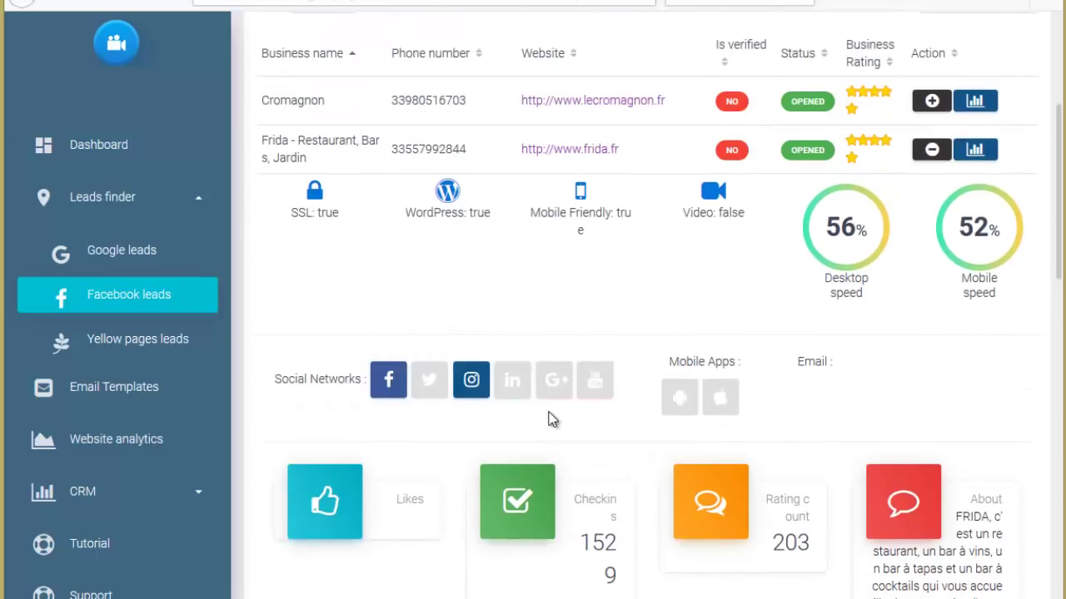
scroll(669, 293, up, 1)
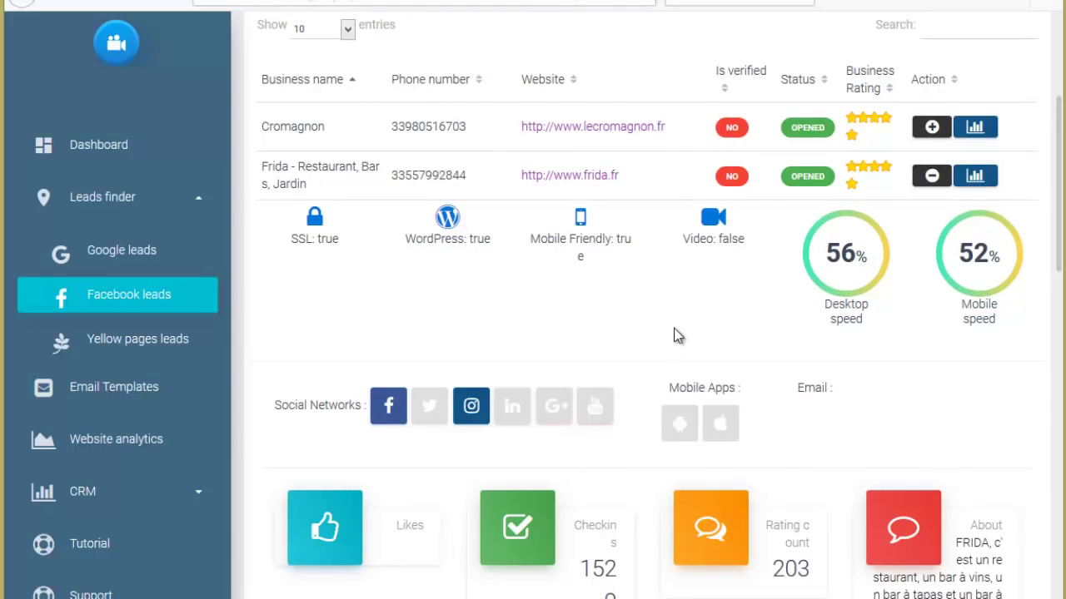
scroll(676, 335, up, 1)
Examine the desktop and mobile previews of the Frida website in the lead details.
scroll(740, 343, down, 7)
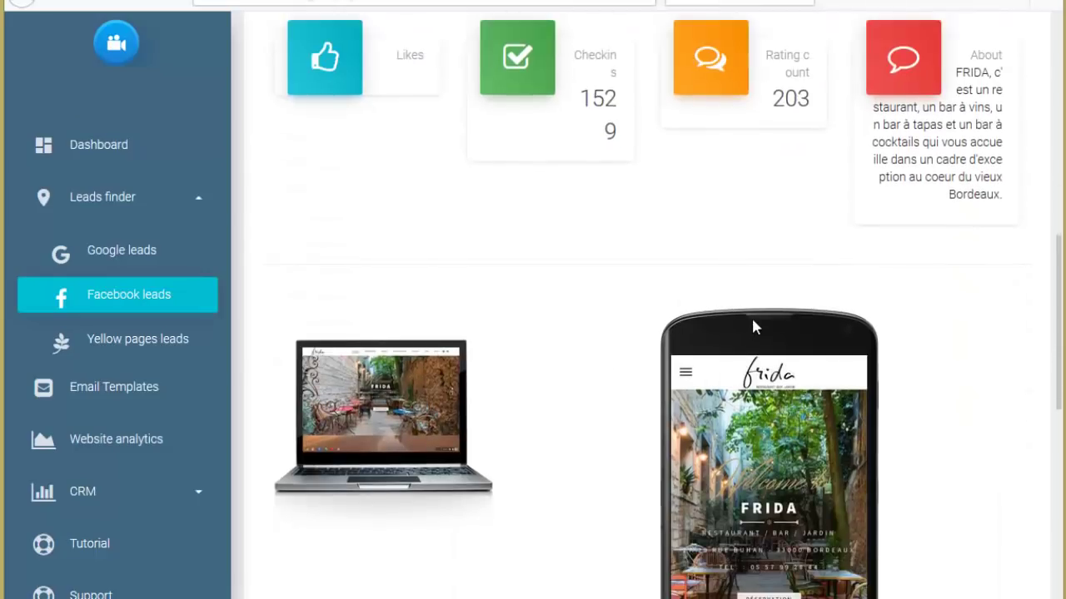
scroll(753, 327, down, 2)
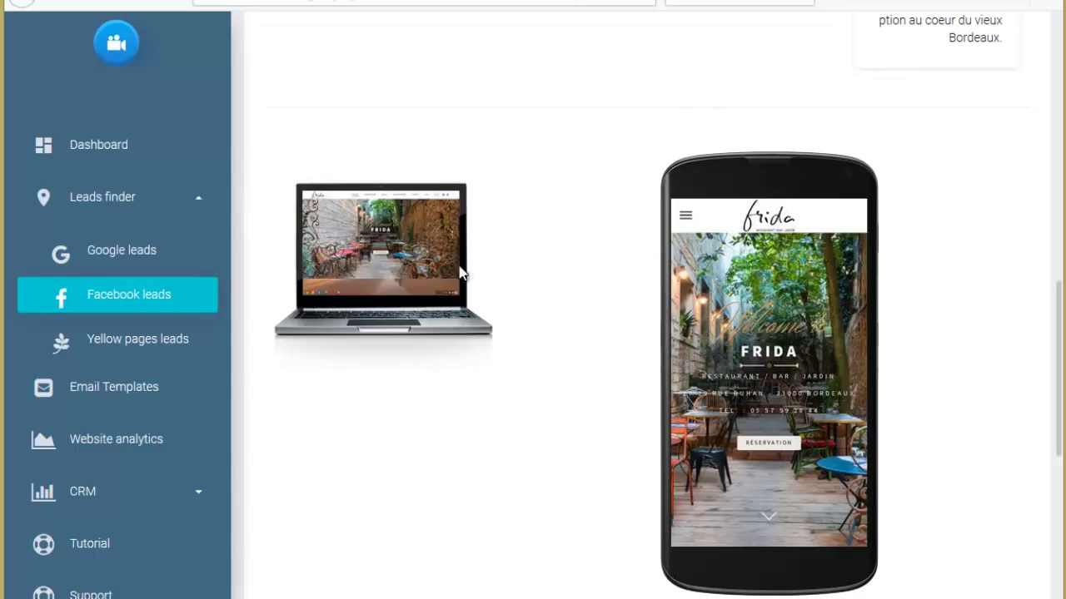
scroll(596, 314, down, 1)
Expand the details of the Restaurant l'estacade lead and examine its SSL, WordPress, mobile and video checks.
scroll(596, 314, down, 5)
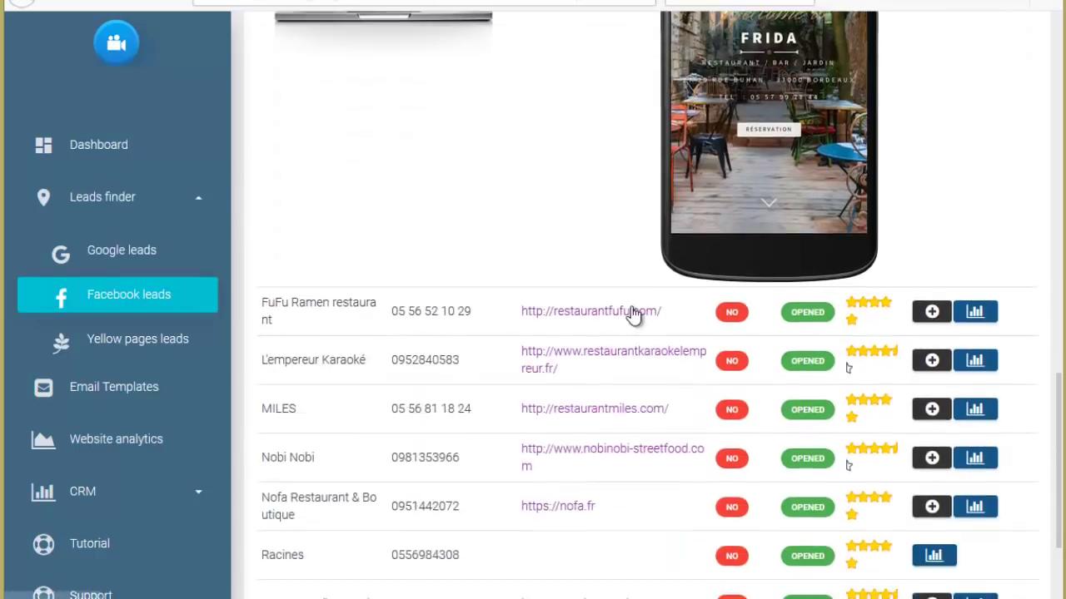
scroll(631, 283, down, 2)
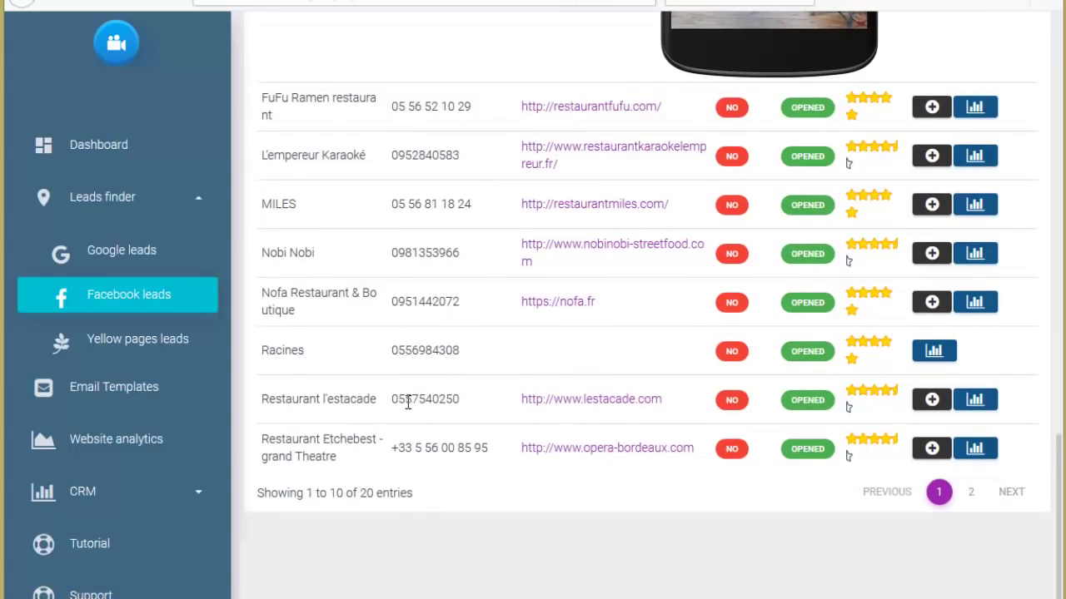
click(931, 400)
scroll(840, 370, down, 1)
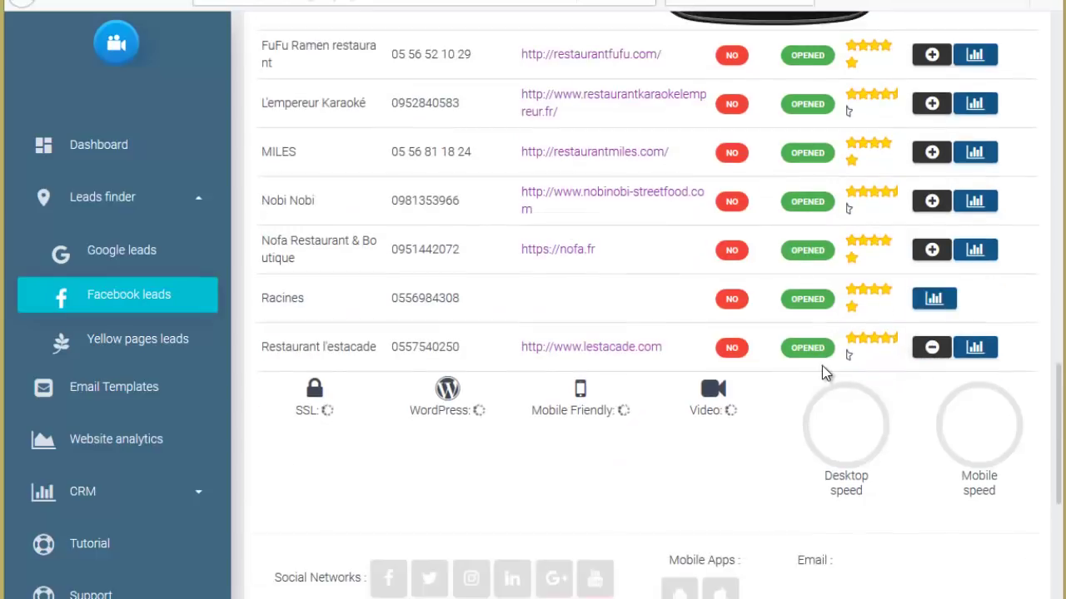
scroll(821, 368, down, 1)
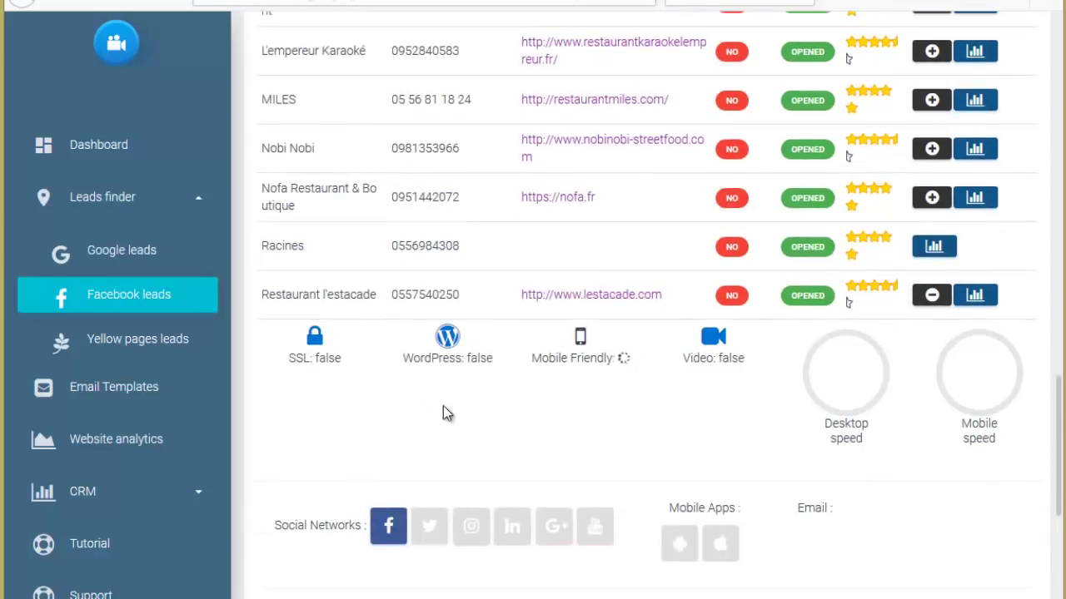
scroll(761, 395, down, 1)
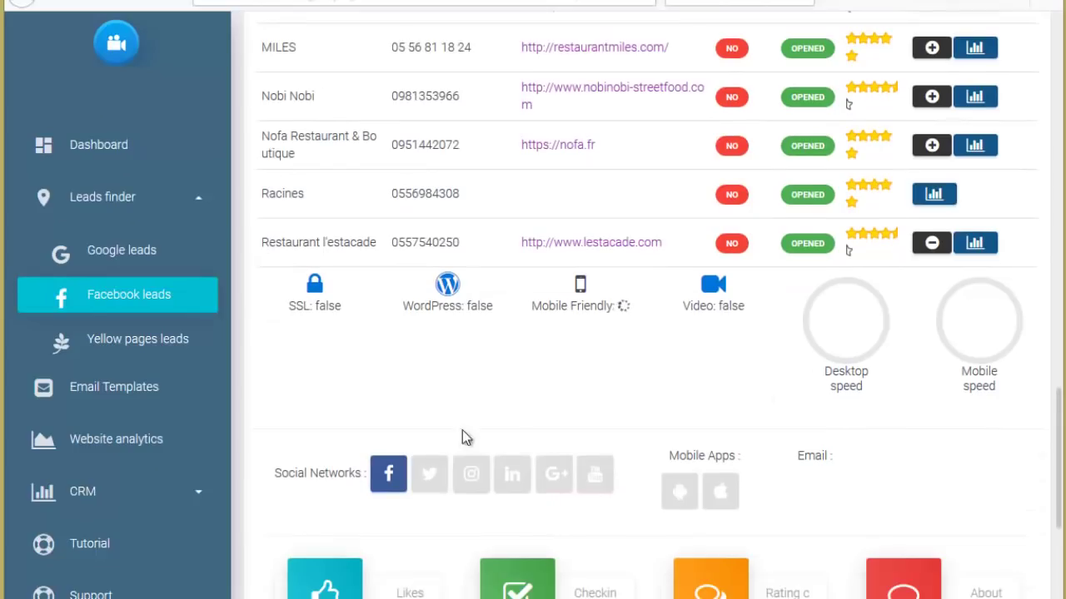
View Restaurant l'estacade's Facebook page from its lead details, return, and examine its desktop and mobile website previews.
scroll(457, 399, down, 2)
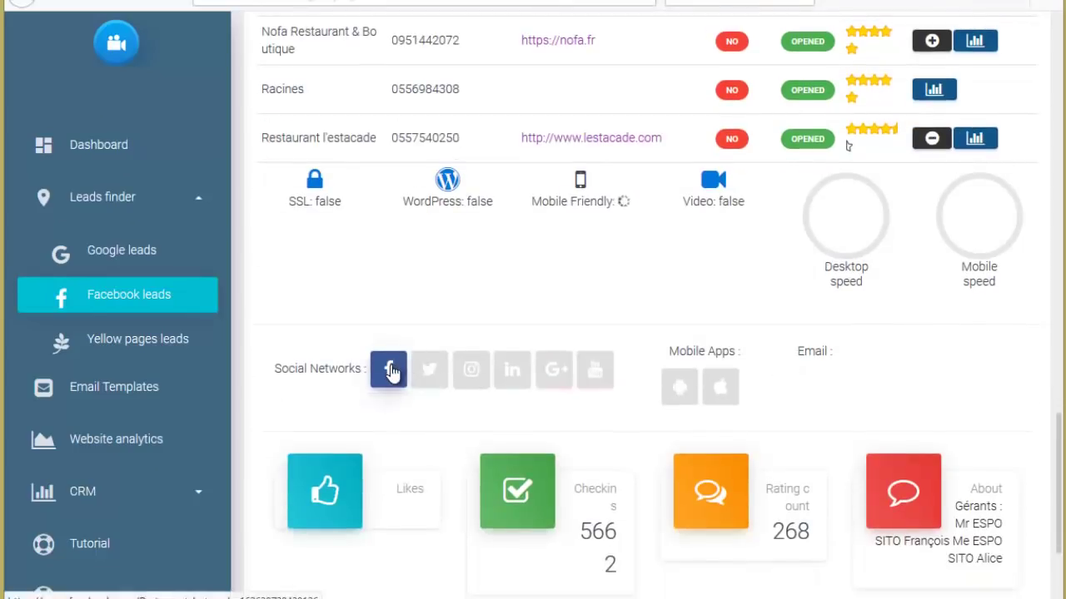
click(390, 369)
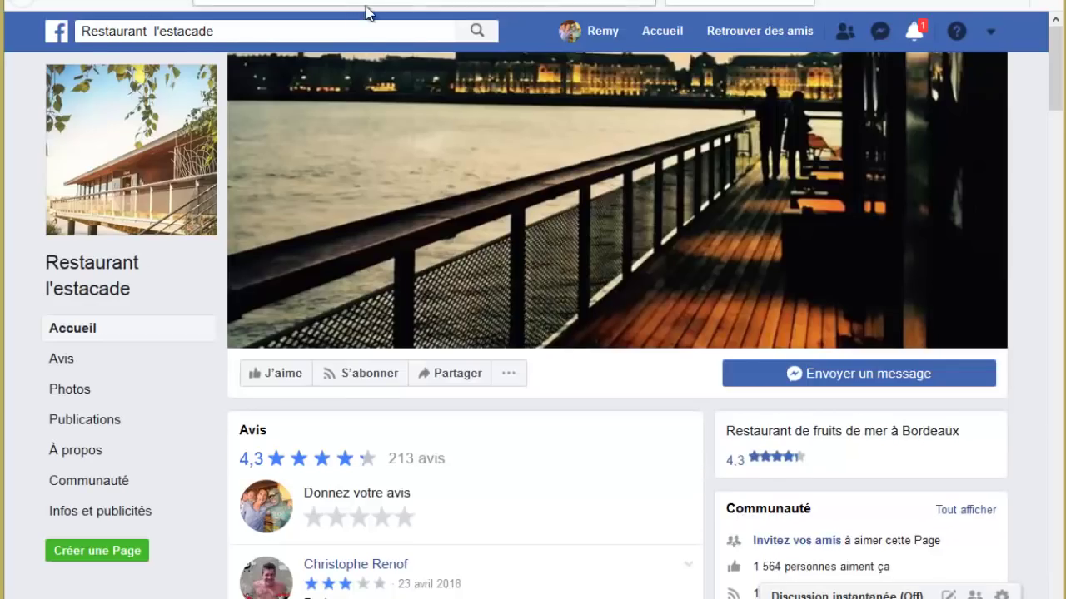
click(370, 1)
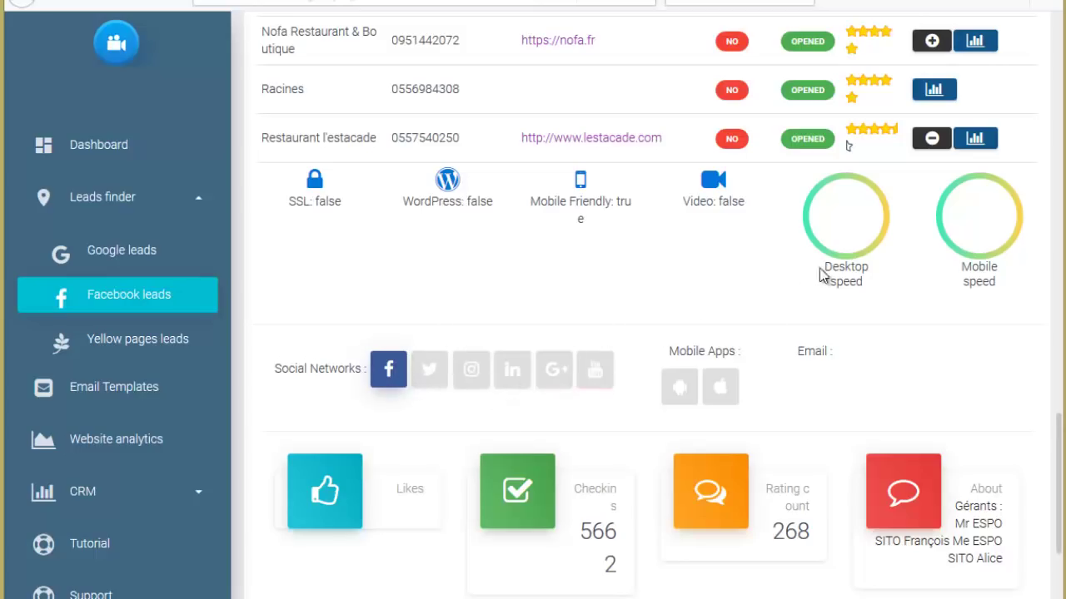
scroll(649, 264, down, 5)
scroll(450, 266, down, 1)
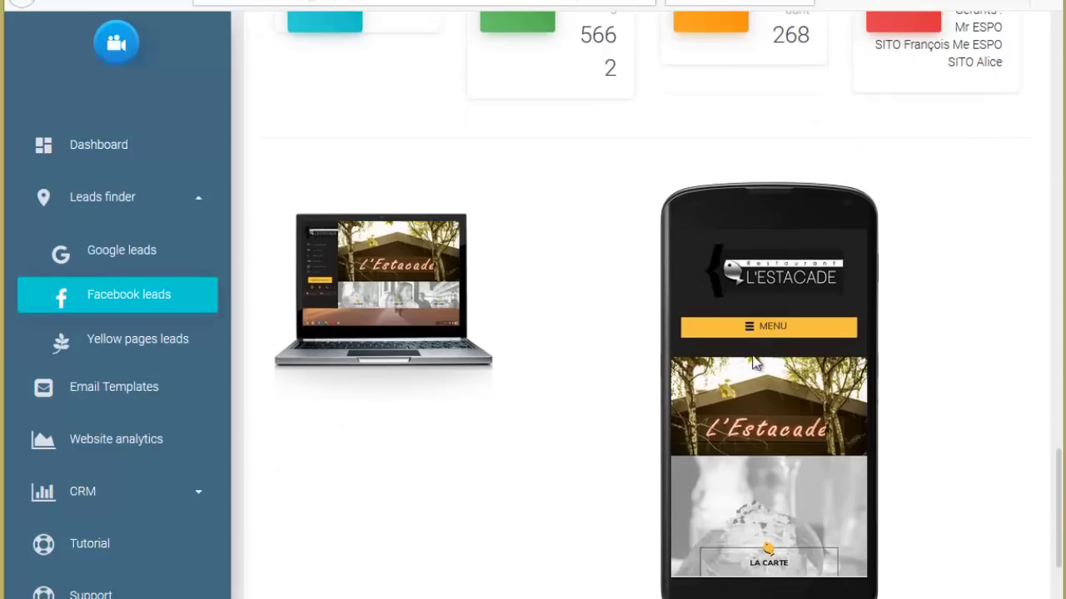
Examine the social networks, mobile apps and Facebook statistics in the Restaurant l'estacade lead details.
scroll(583, 324, up, 1)
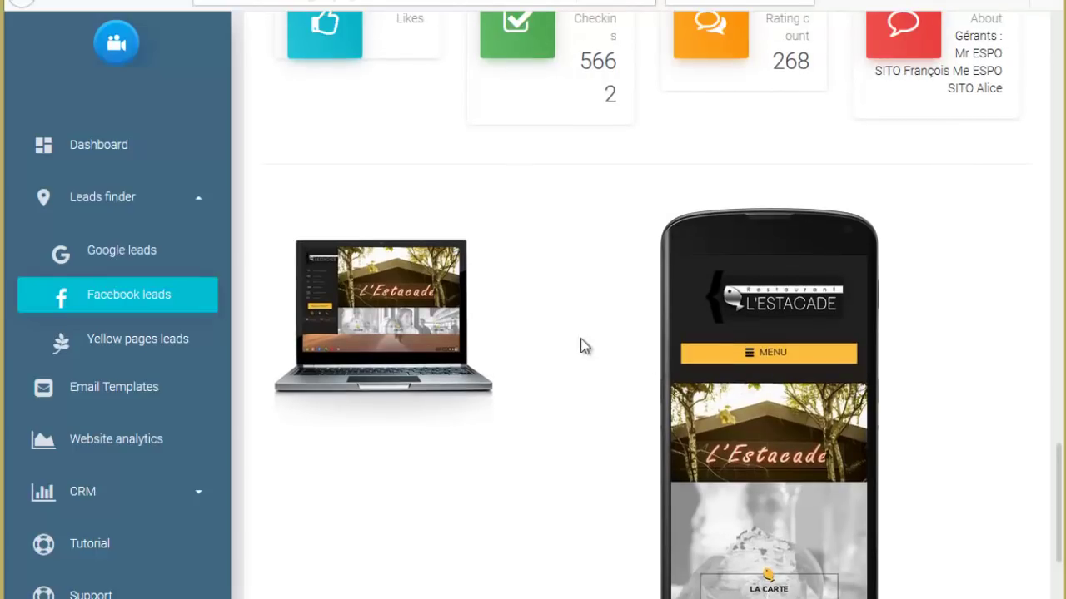
scroll(541, 348, up, 1)
scroll(643, 364, up, 2)
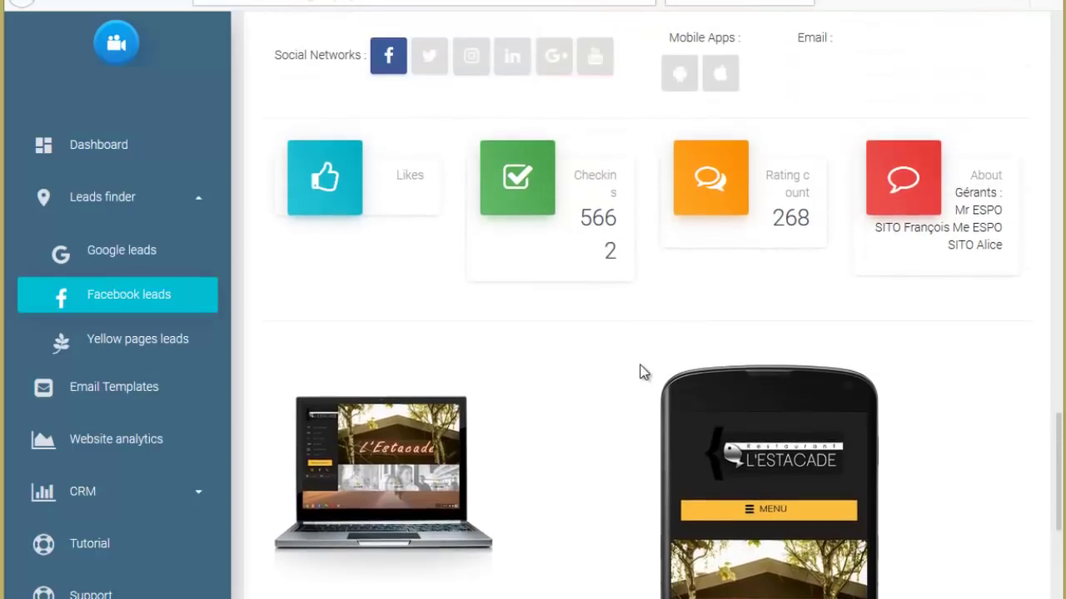
scroll(646, 377, down, 1)
scroll(647, 377, up, 1)
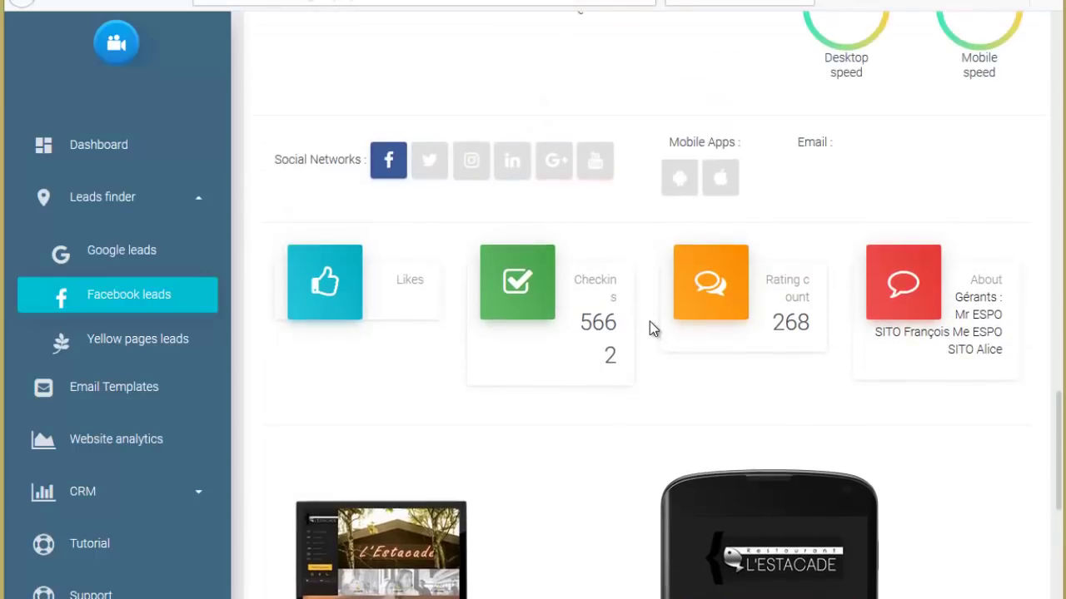
scroll(649, 352, down, 1)
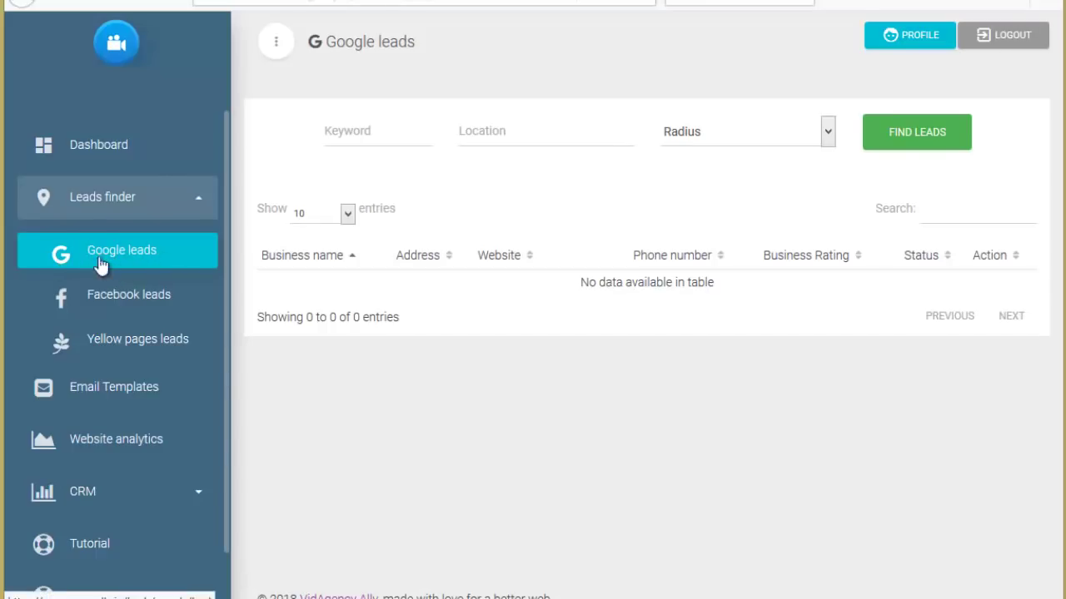
Find Google leads for the keyword "coiffure" in Nice, France, within a 50 km radius.
click(342, 133)
text(coiffure)
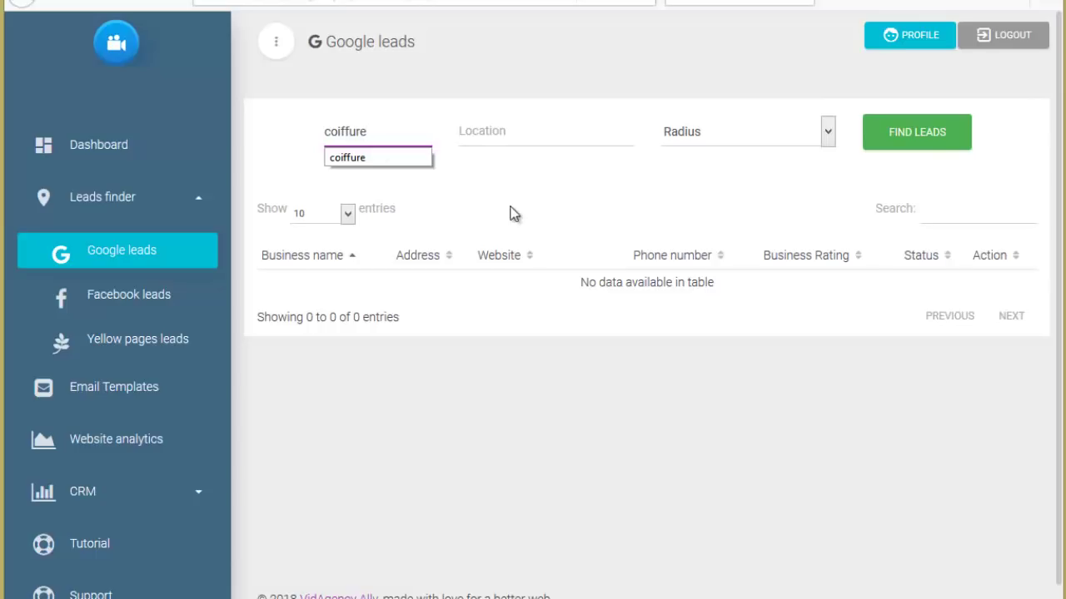
click(485, 133)
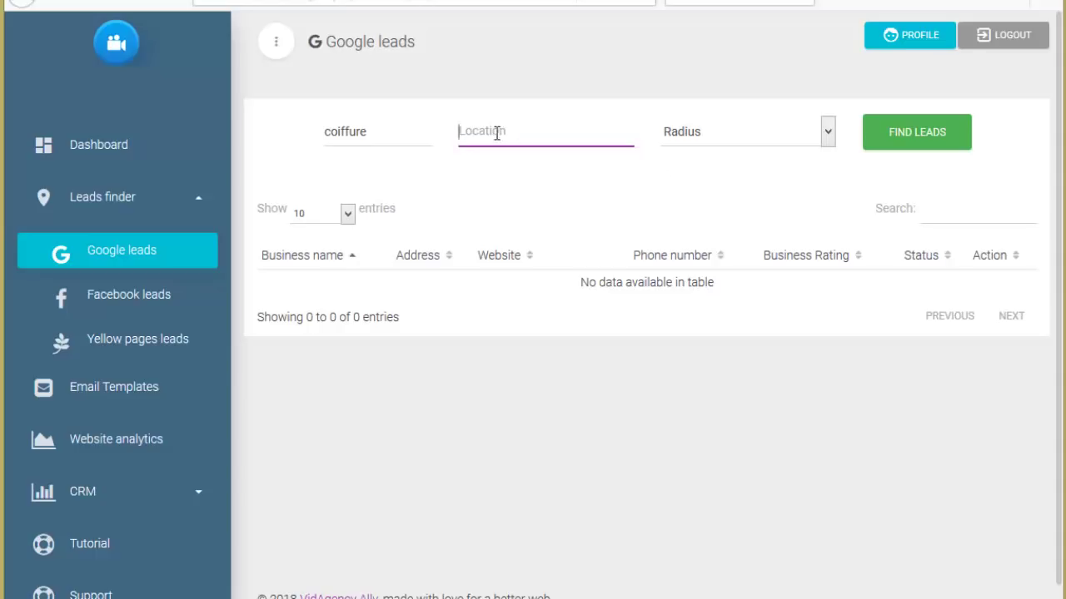
text(nice)
click(506, 165)
click(828, 146)
click(758, 174)
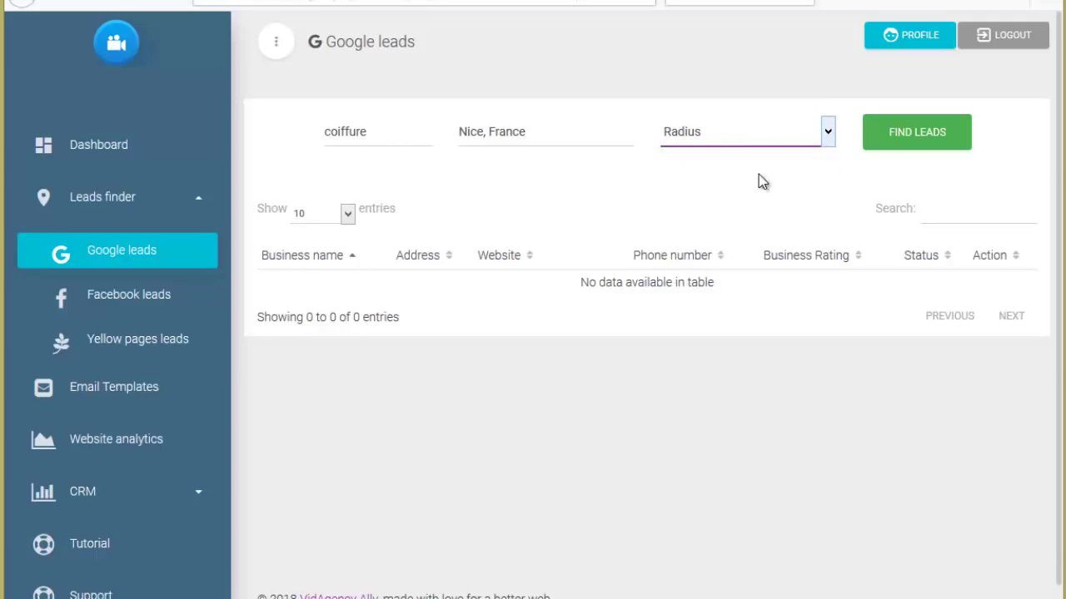
click(920, 136)
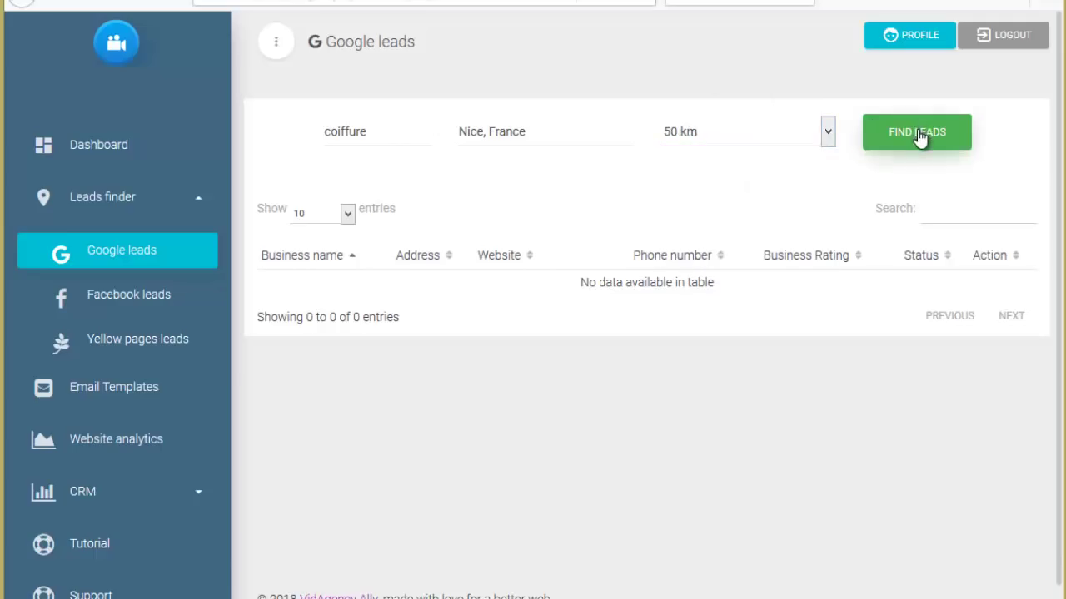
Look through the hairdresser leads and filter them to those that have an email address.
scroll(590, 371, down, 5)
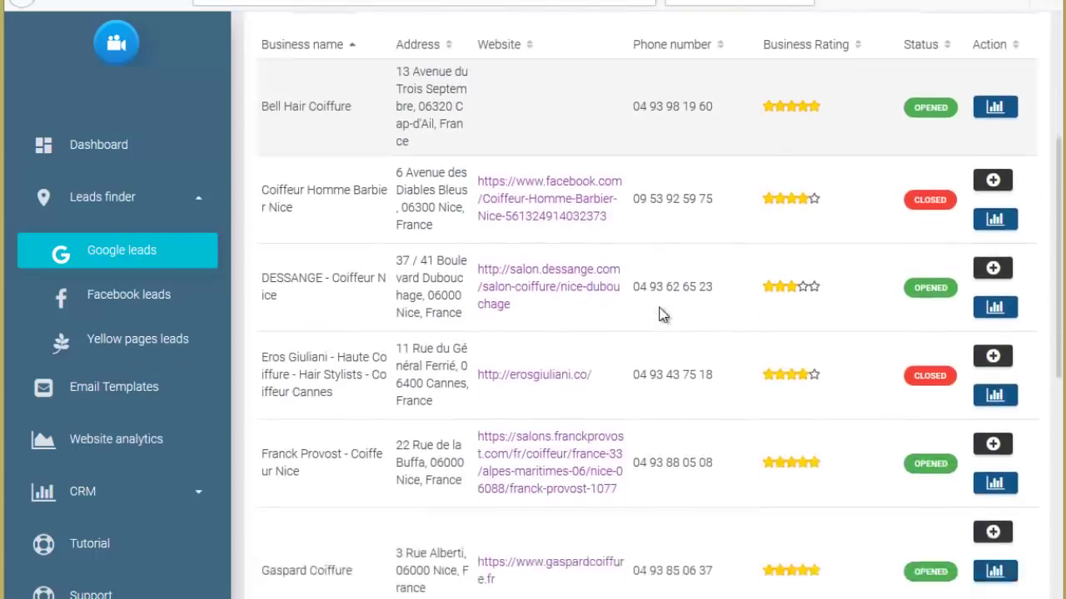
scroll(590, 371, up, 5)
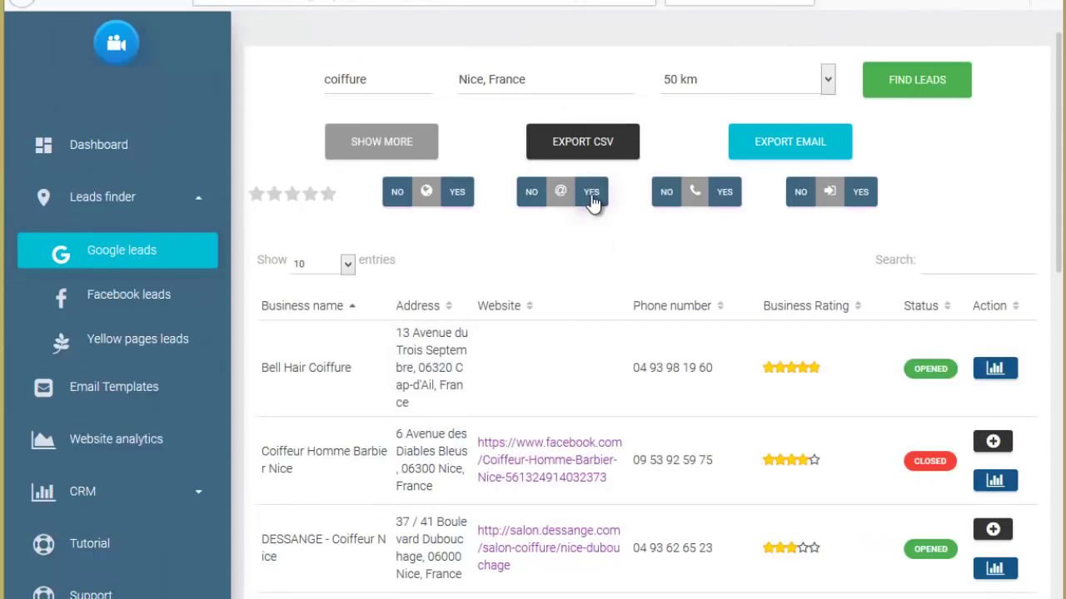
click(591, 193)
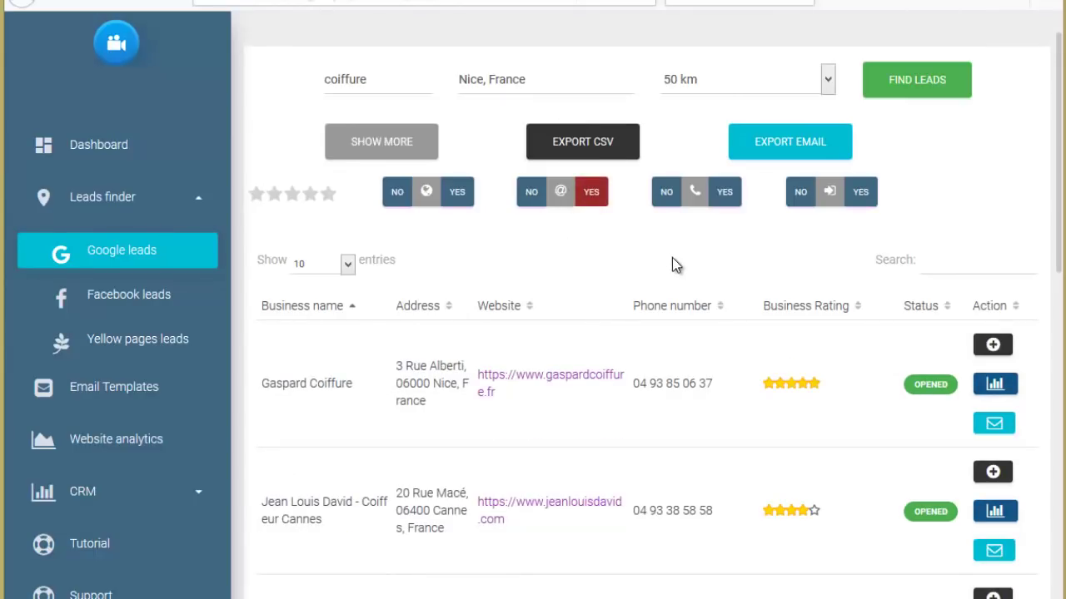
scroll(541, 254, down, 1)
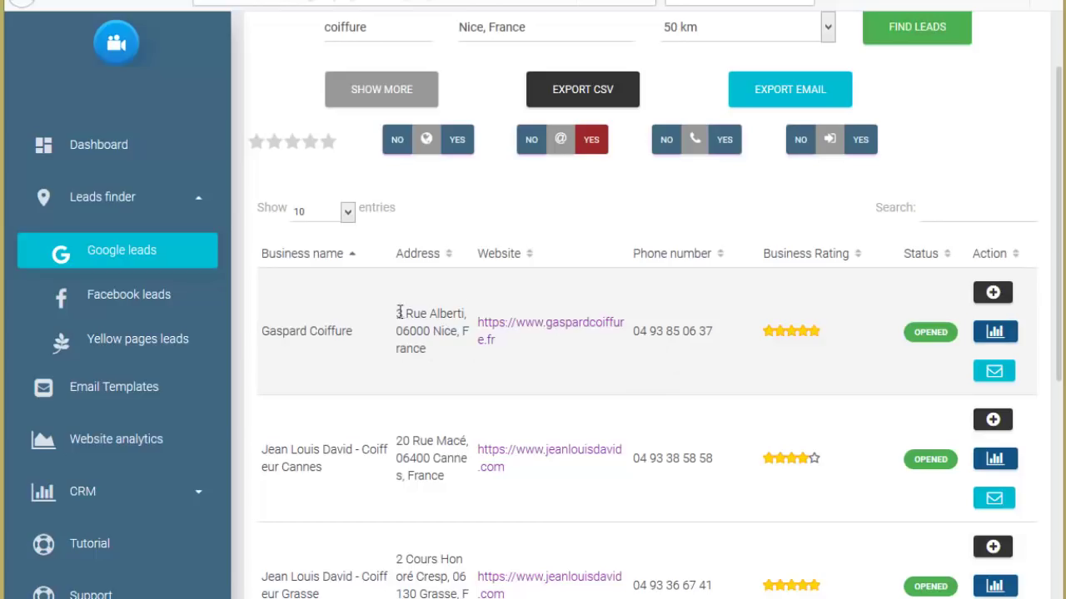
Expand the Gaspard Coiffure lead's details and examine its website checks, speed scores, social networks and site previews.
click(993, 292)
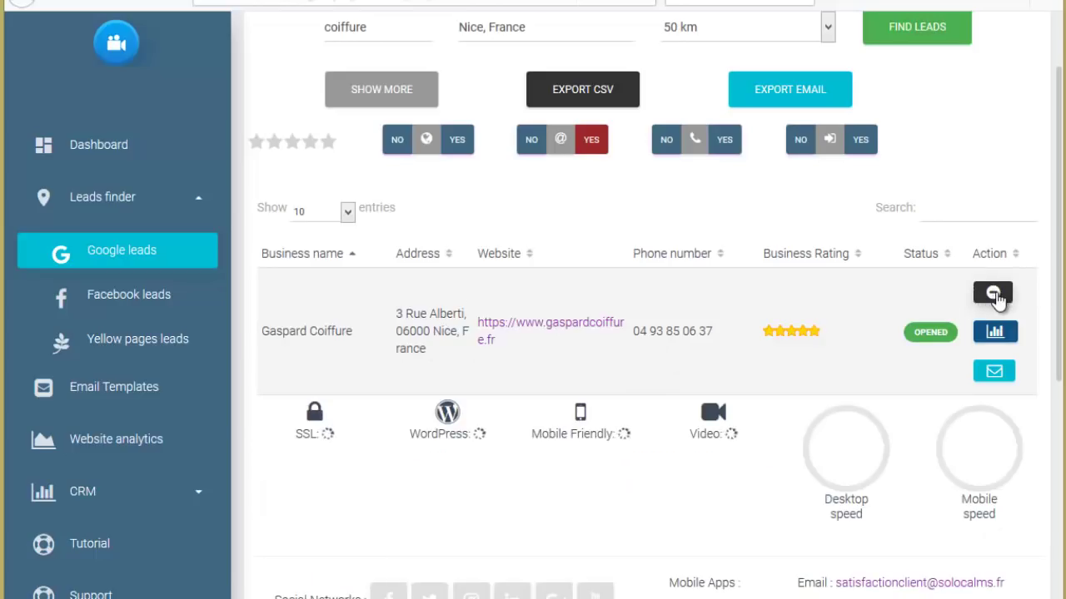
scroll(755, 367, down, 3)
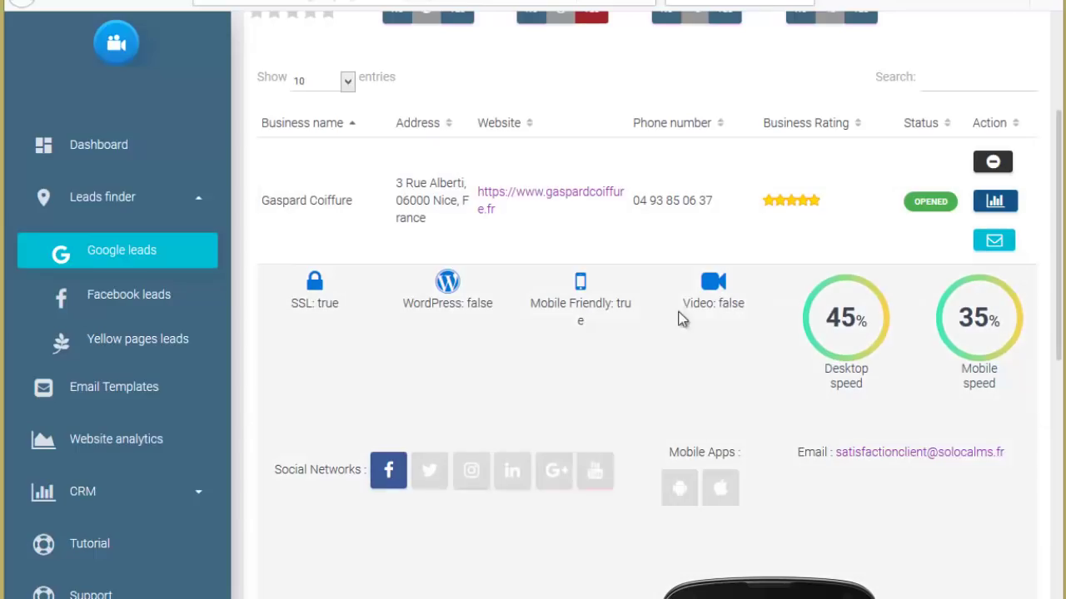
scroll(585, 372, down, 2)
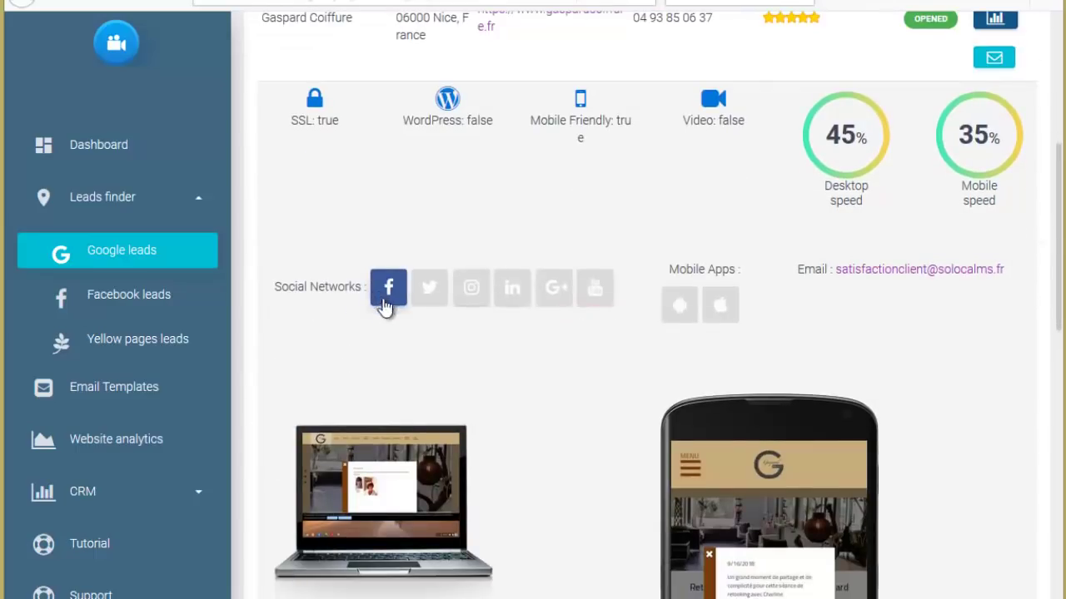
scroll(732, 244, up, 1)
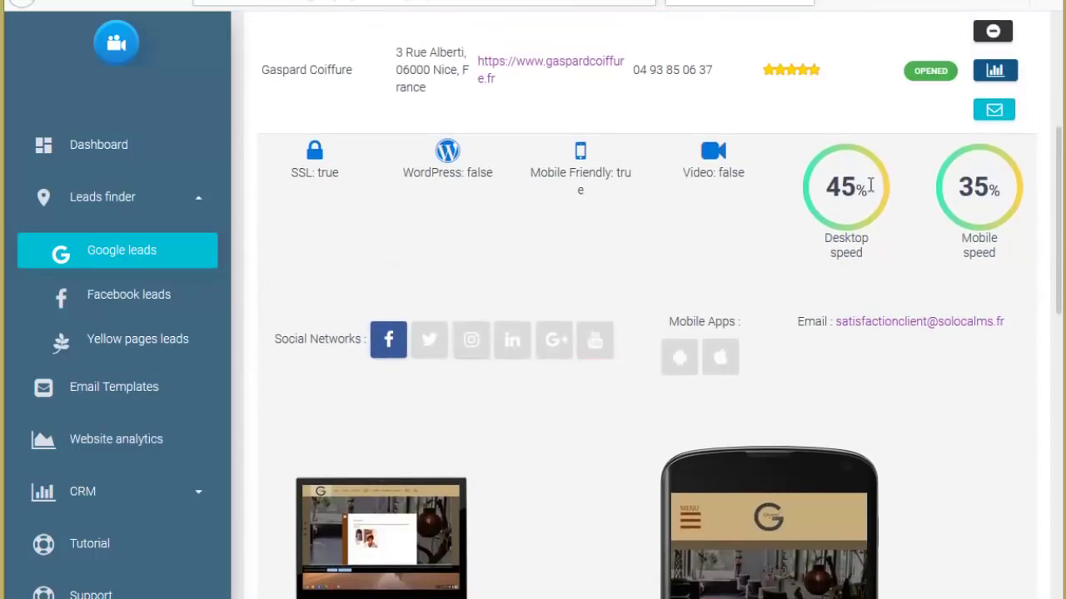
scroll(641, 254, down, 1)
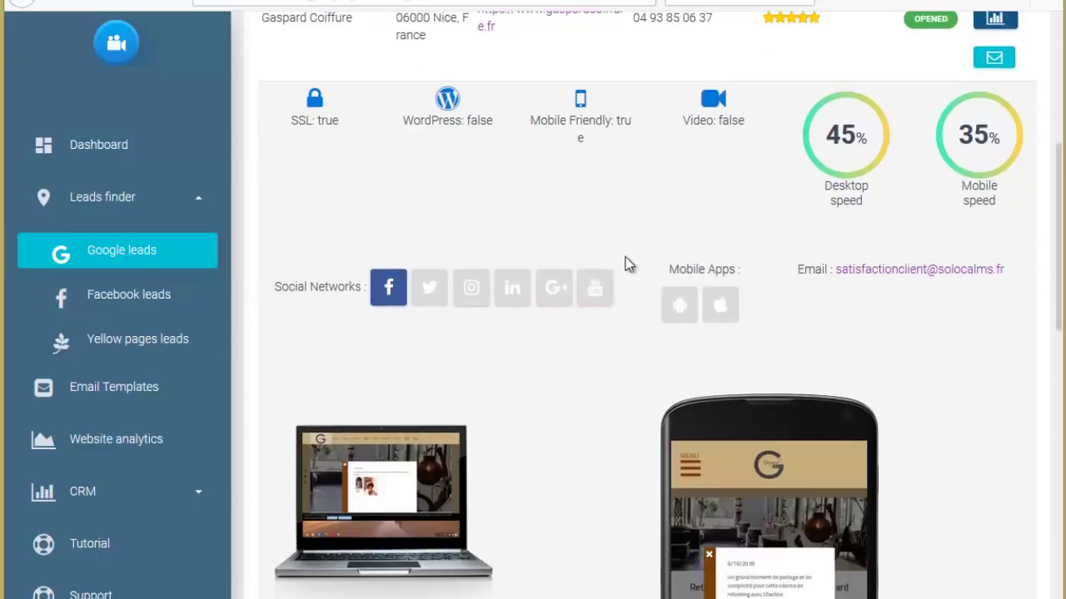
scroll(633, 283, down, 3)
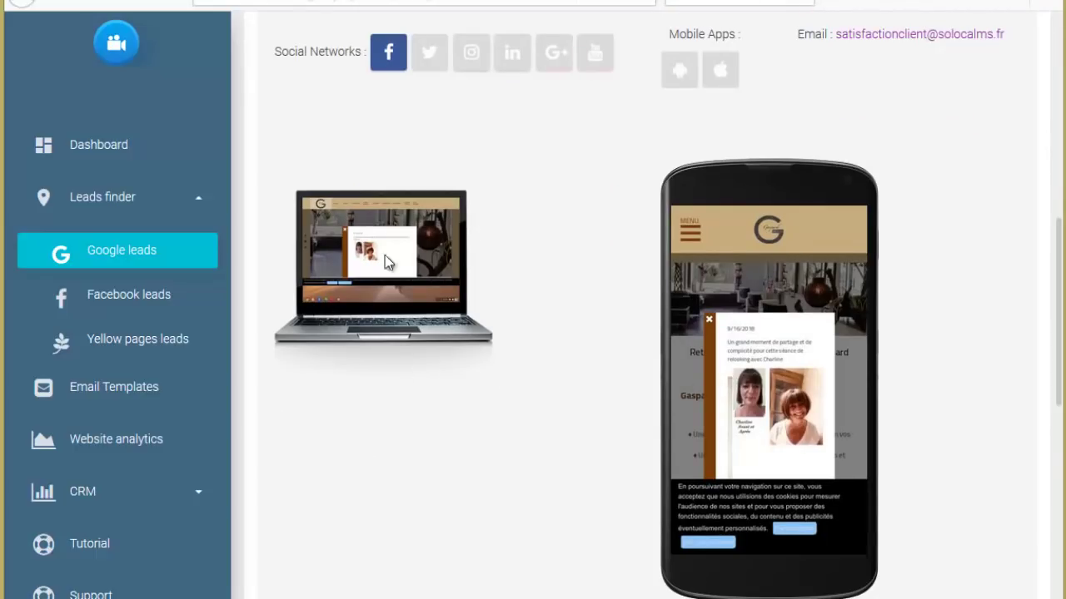
View Gaspard Coiffure's Facebook page from its lead details, return, and review its social networks, mobile apps and contact email.
scroll(385, 263, up, 3)
click(390, 183)
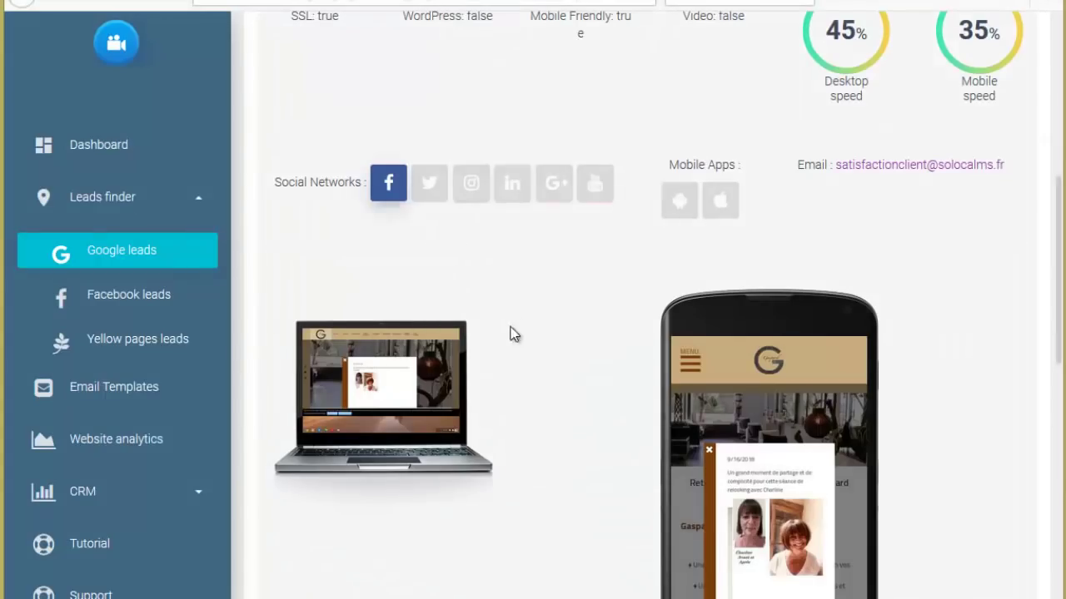
scroll(537, 336, up, 1)
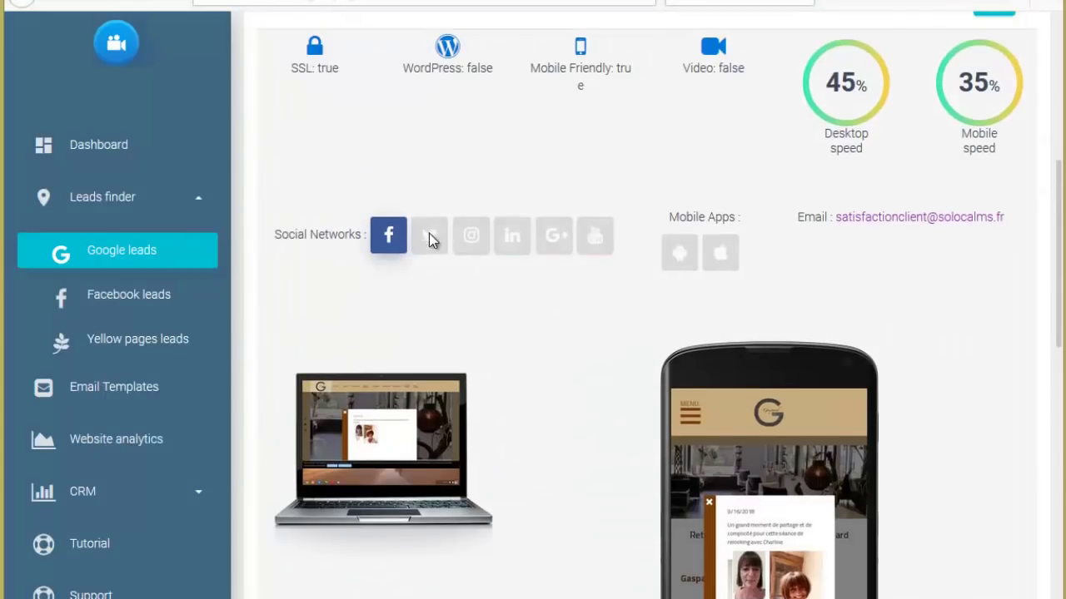
scroll(592, 299, up, 1)
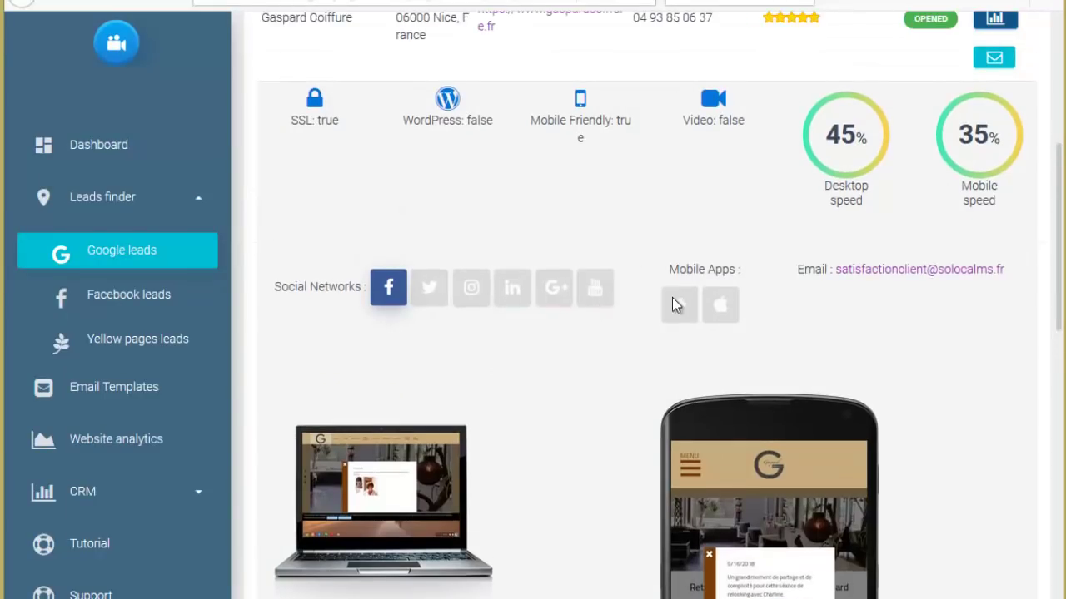
scroll(624, 313, up, 1)
scroll(634, 325, up, 1)
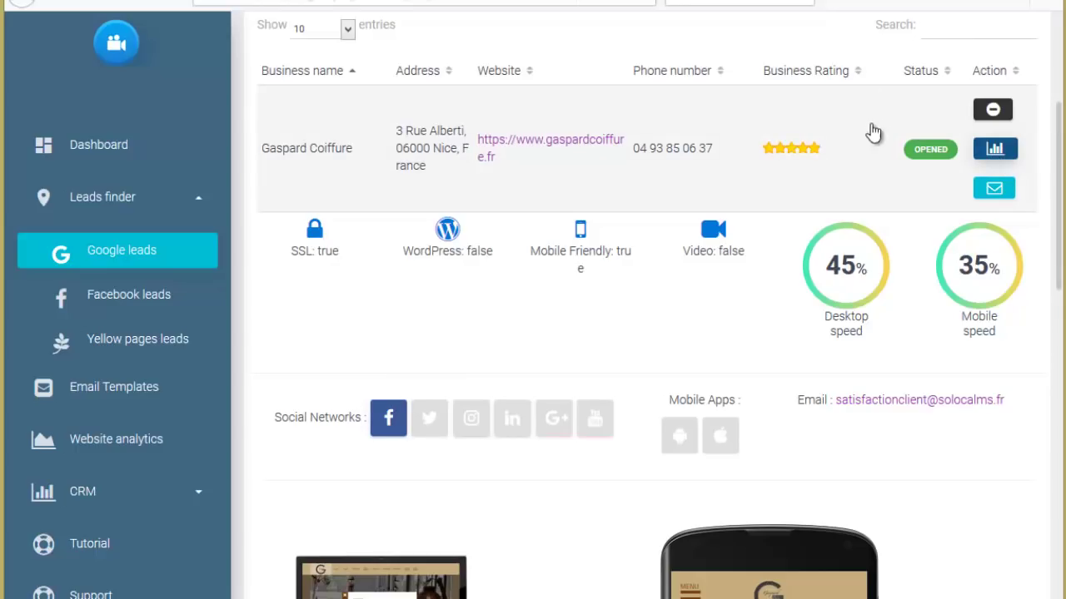
Recheck the Gaspard Coiffure analysis and open the email form for contacting this lead.
scroll(876, 125, up, 2)
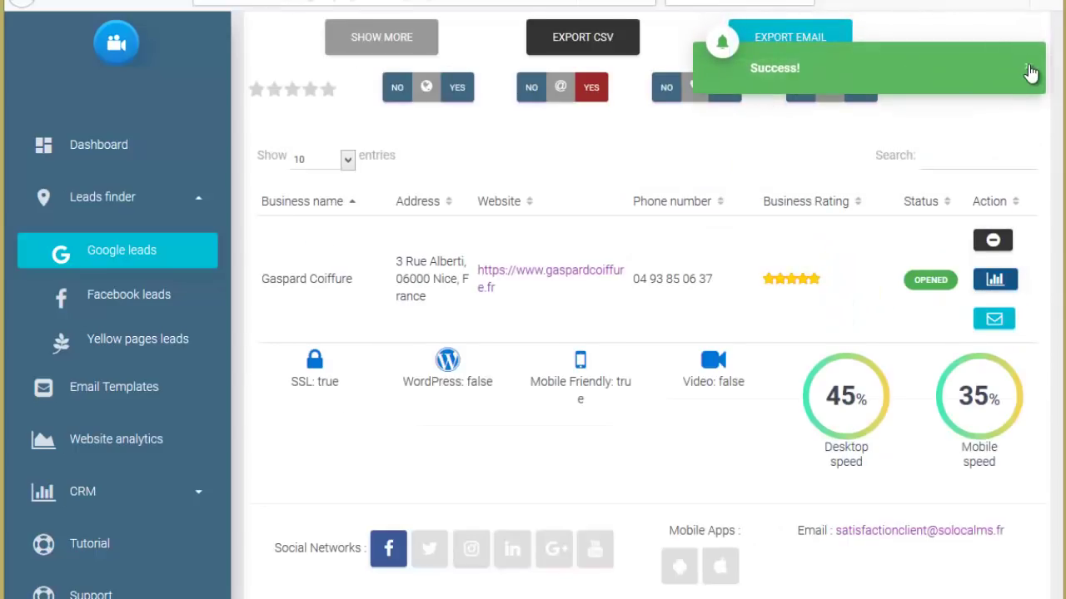
scroll(436, 274, down, 1)
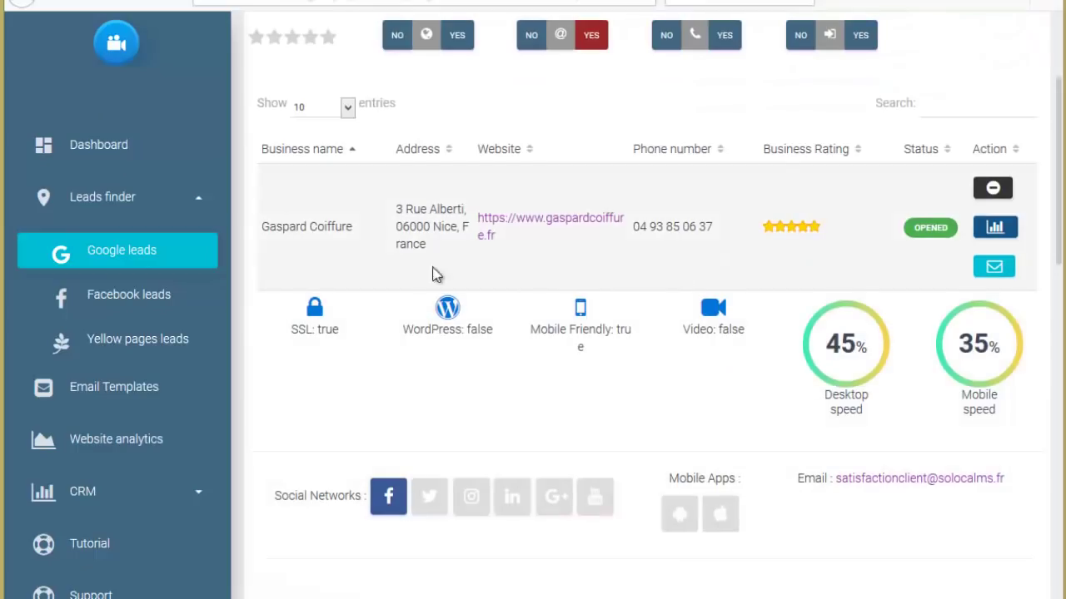
scroll(840, 225, down, 3)
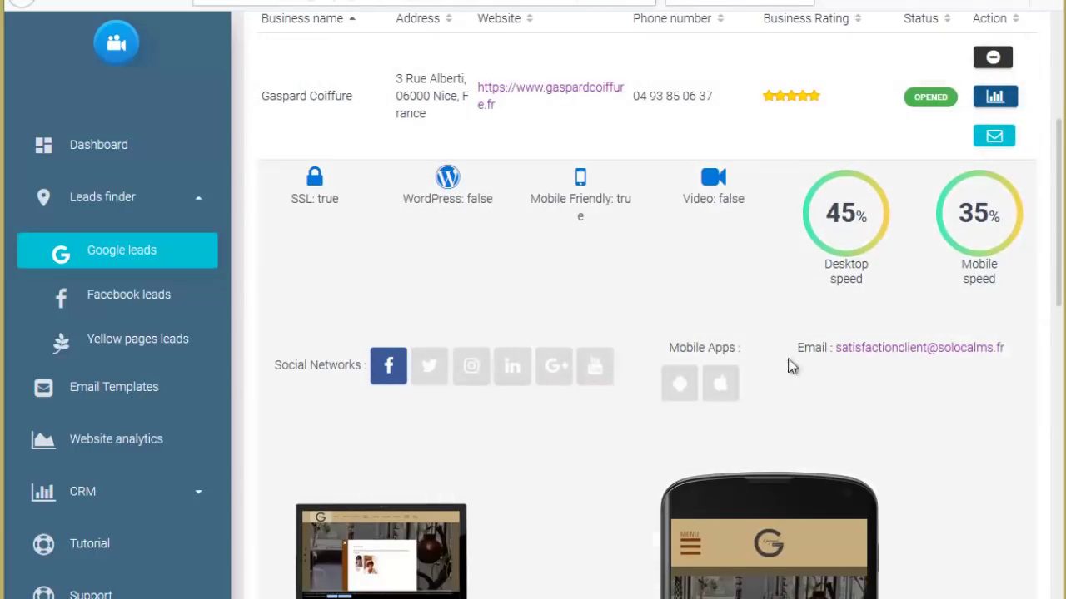
scroll(749, 356, up, 1)
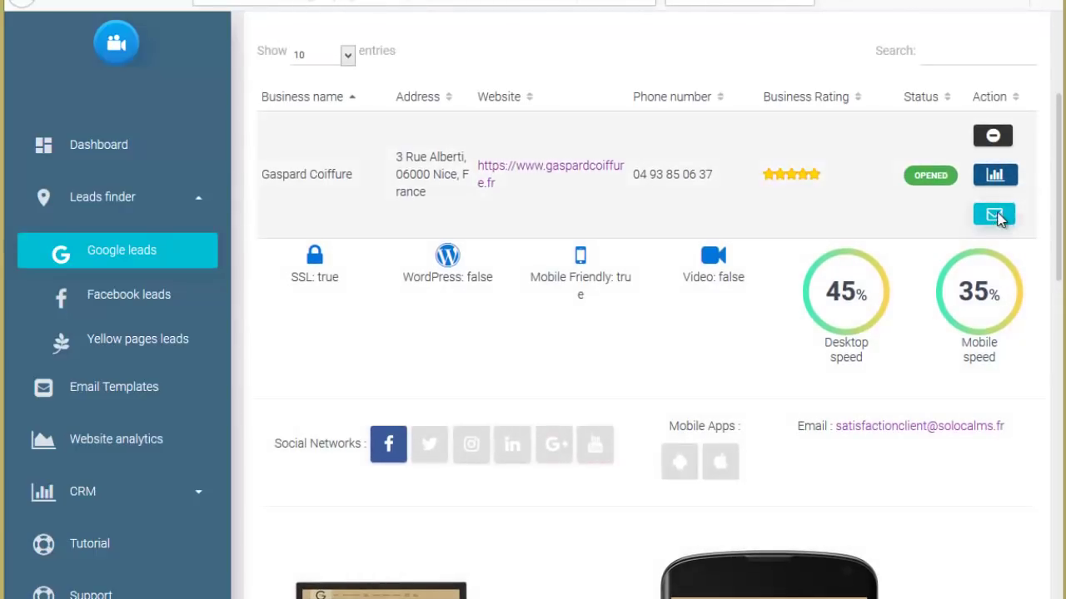
click(997, 217)
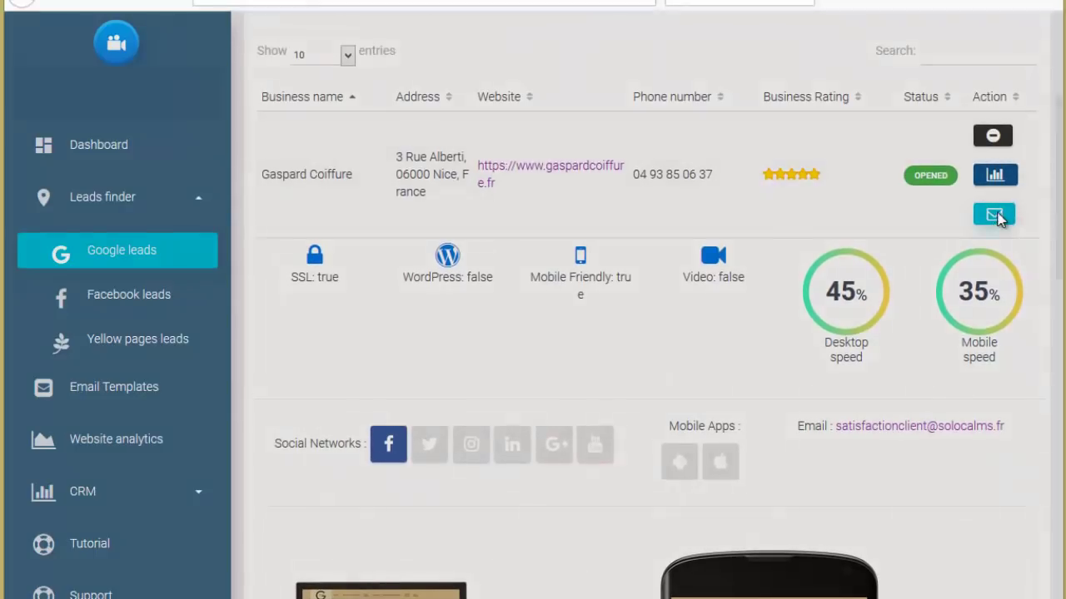
scroll(720, 230, down, 2)
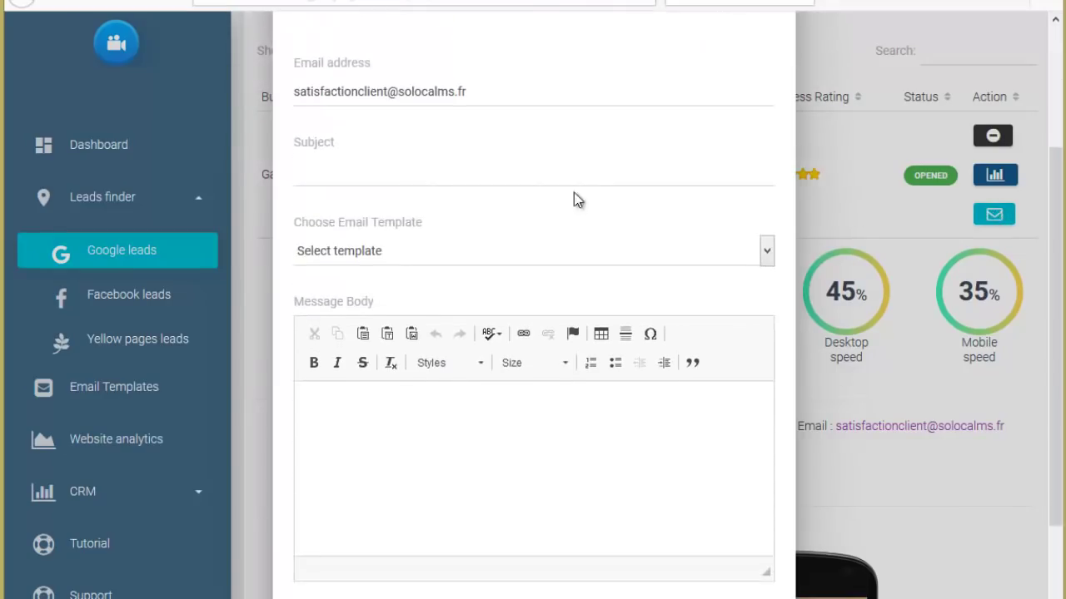
Fill the email's subject and message body with the template "J'ai trouvé au moins 3 erreurs sur votre site".
click(337, 175)
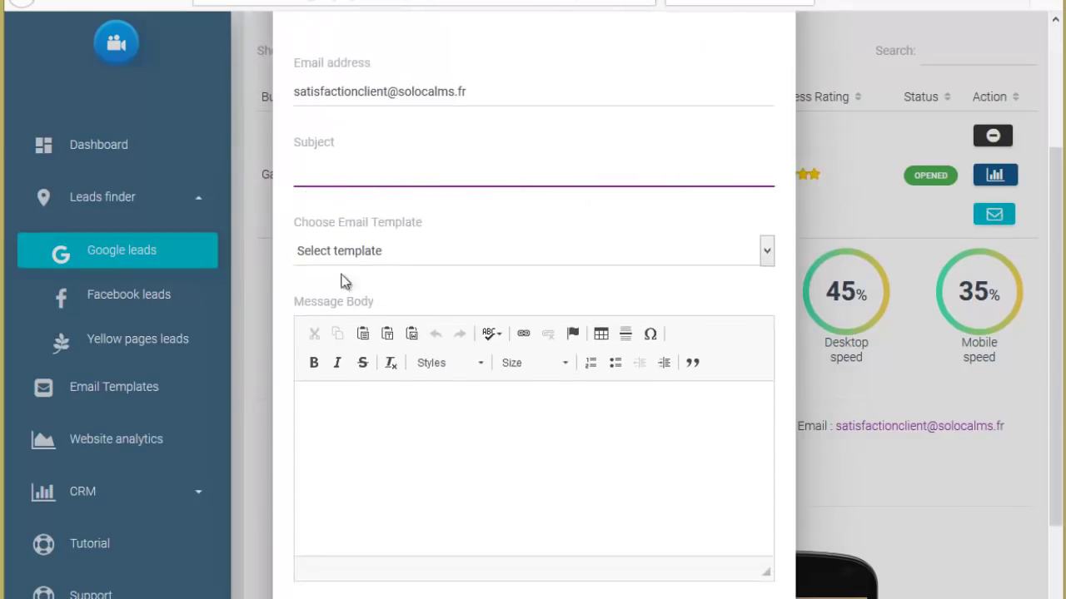
click(343, 417)
scroll(371, 409, down, 1)
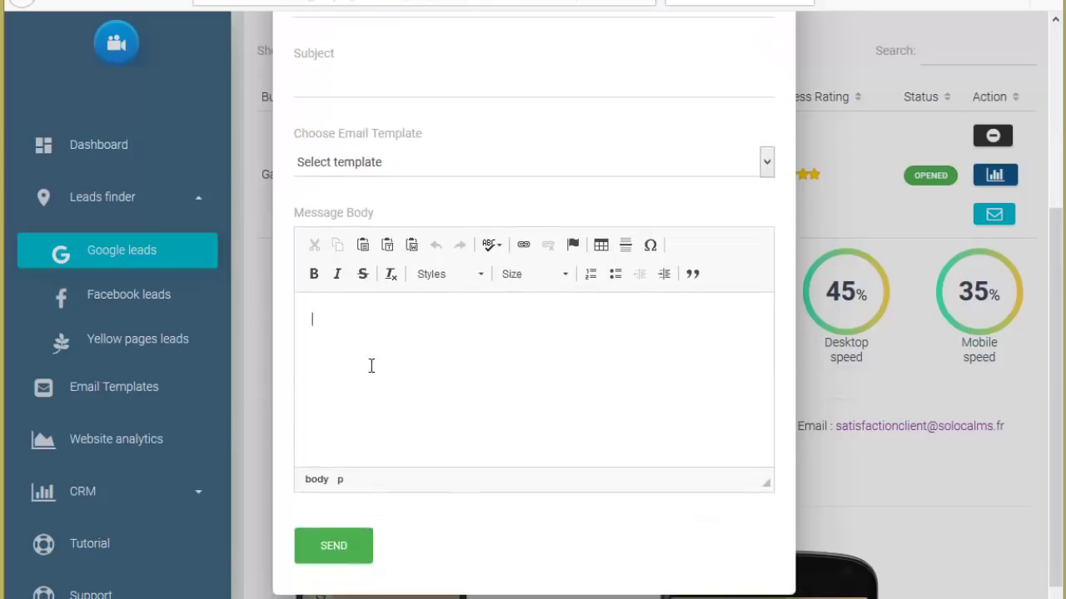
scroll(371, 364, up, 1)
click(767, 252)
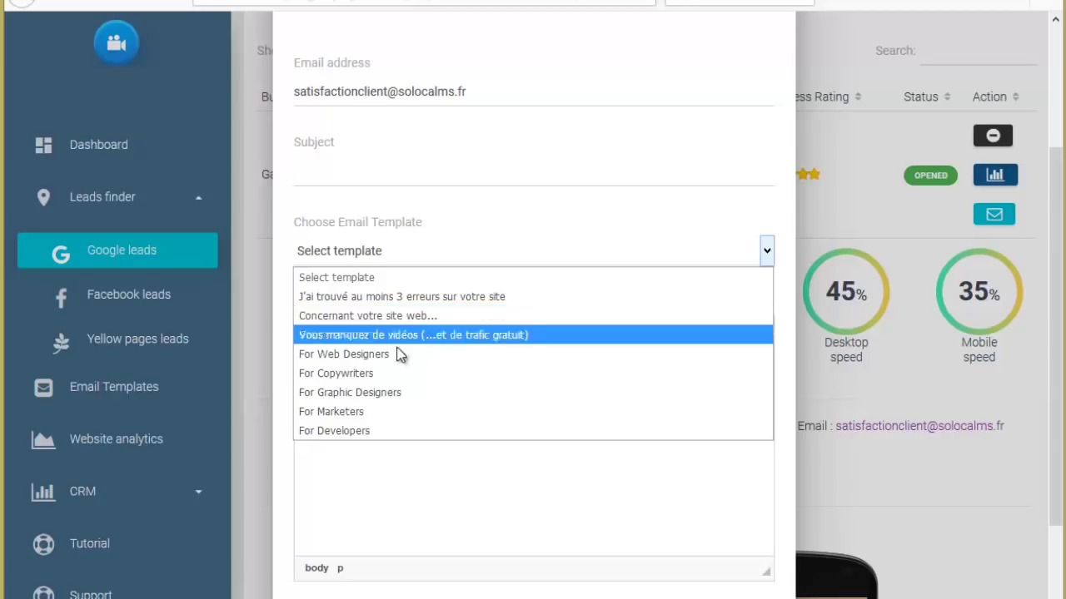
click(397, 298)
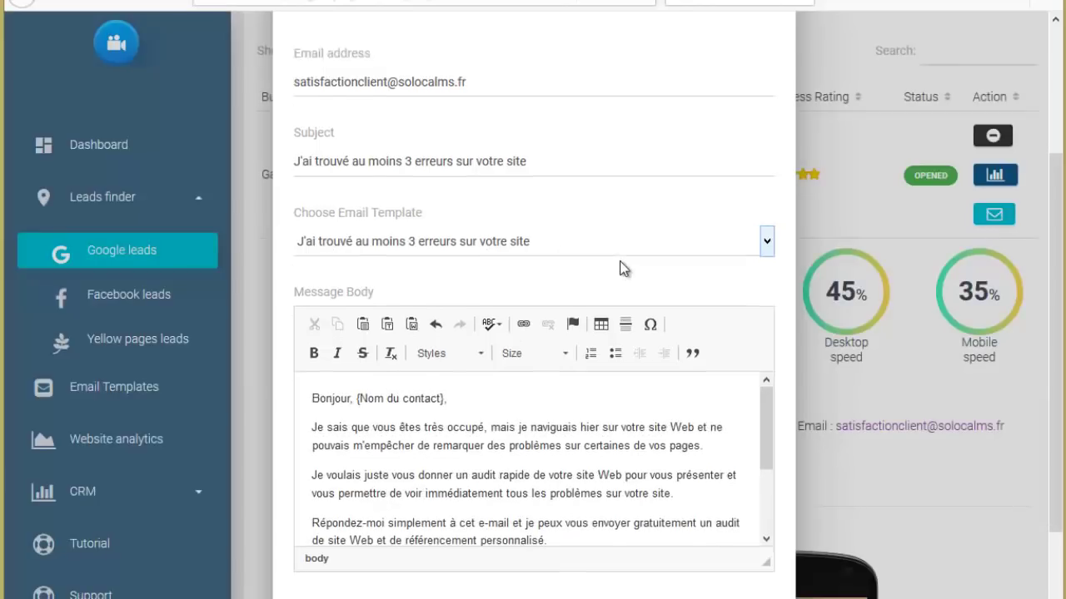
Read through the template's message body in the email form.
scroll(388, 190, down, 2)
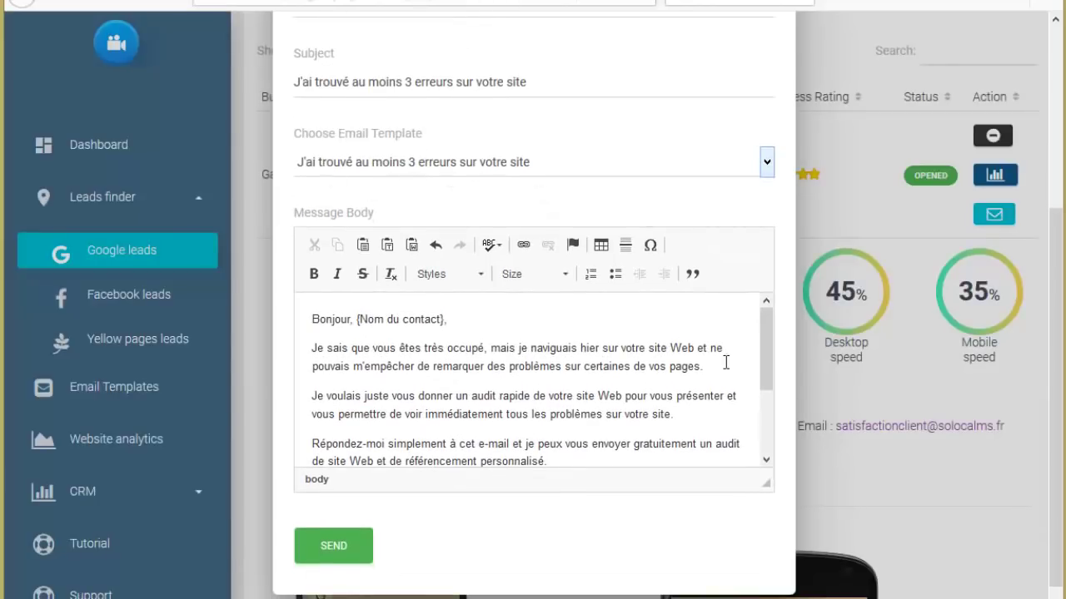
drag(767, 335, 767, 350)
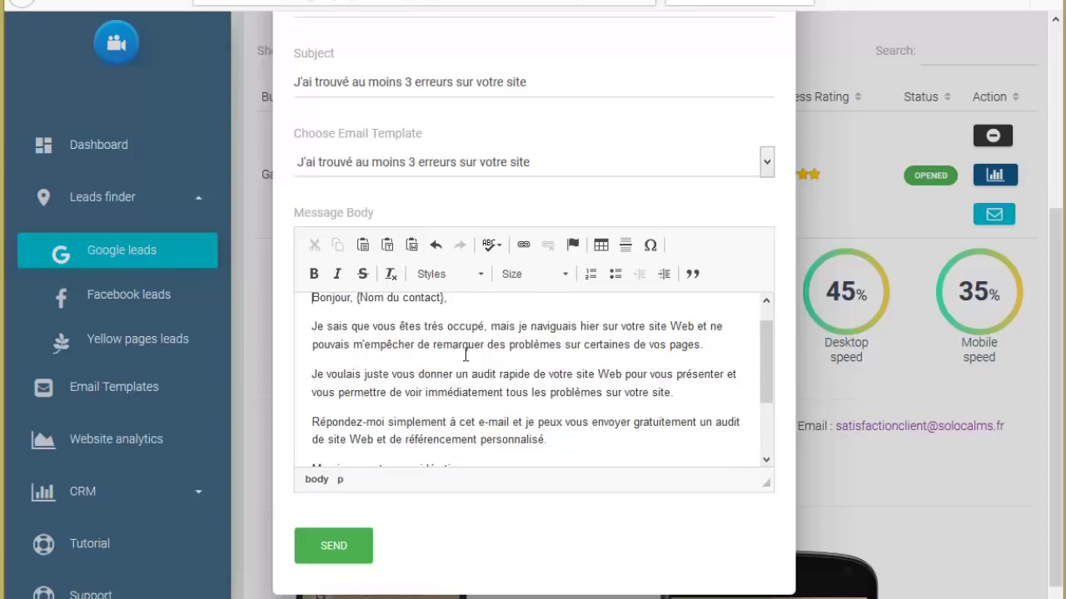
scroll(541, 355, down, 1)
scroll(657, 345, up, 2)
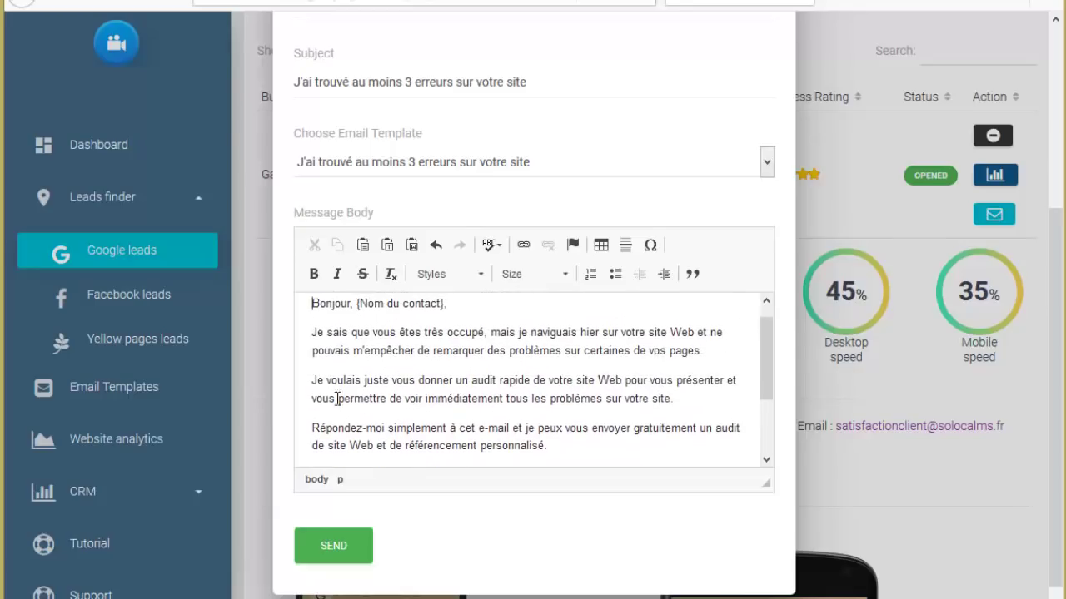
Review the template's closing lines and the recipient and subject fields, and close the email form without sending.
scroll(412, 346, down, 1)
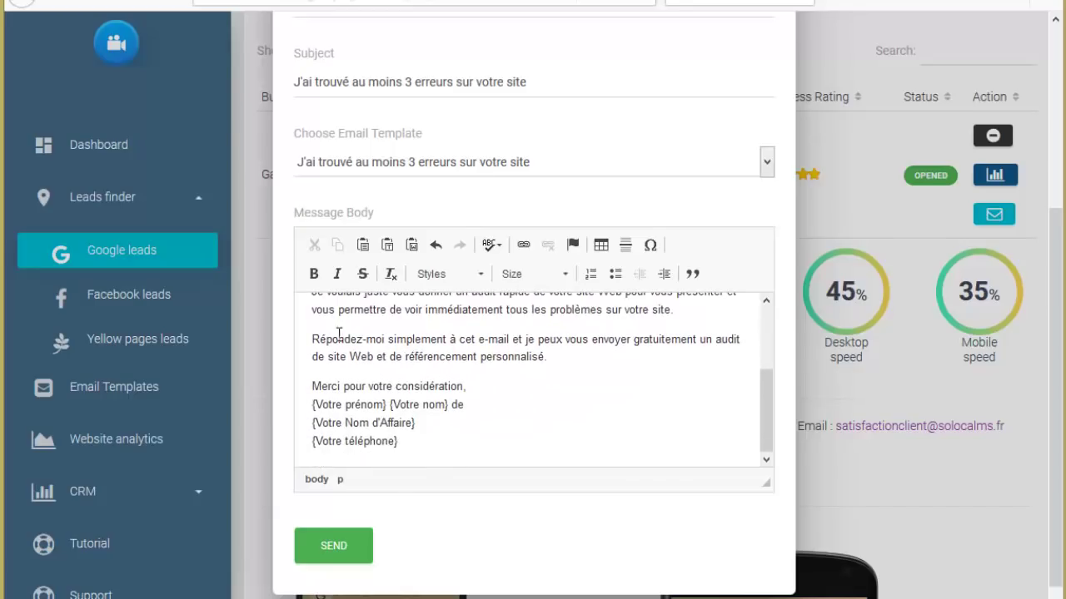
scroll(339, 333, up, 2)
scroll(399, 323, down, 2)
scroll(558, 350, down, 1)
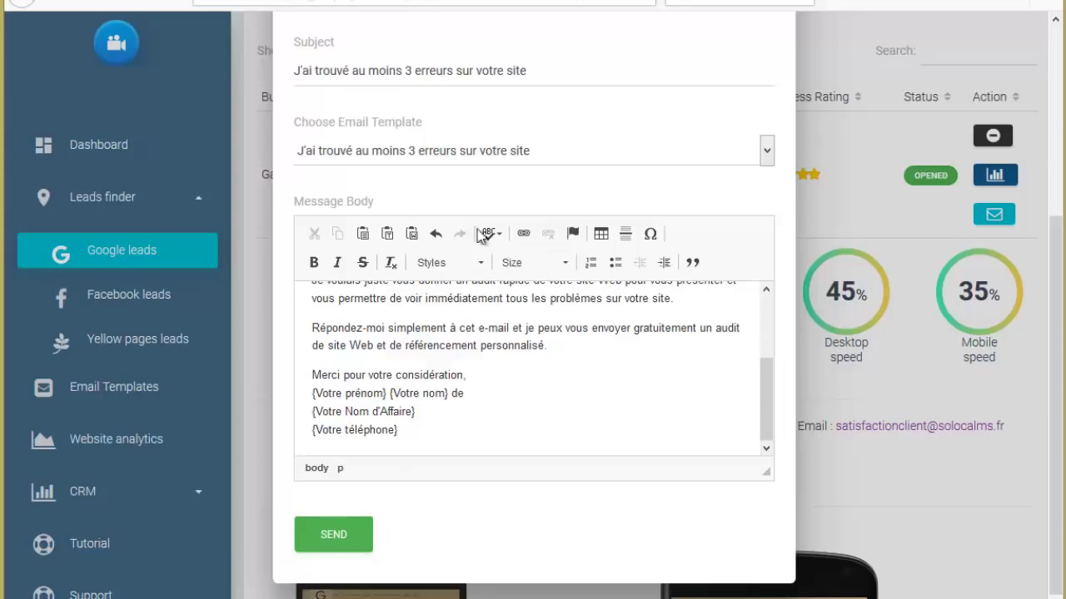
scroll(481, 235, up, 3)
scroll(582, 318, down, 3)
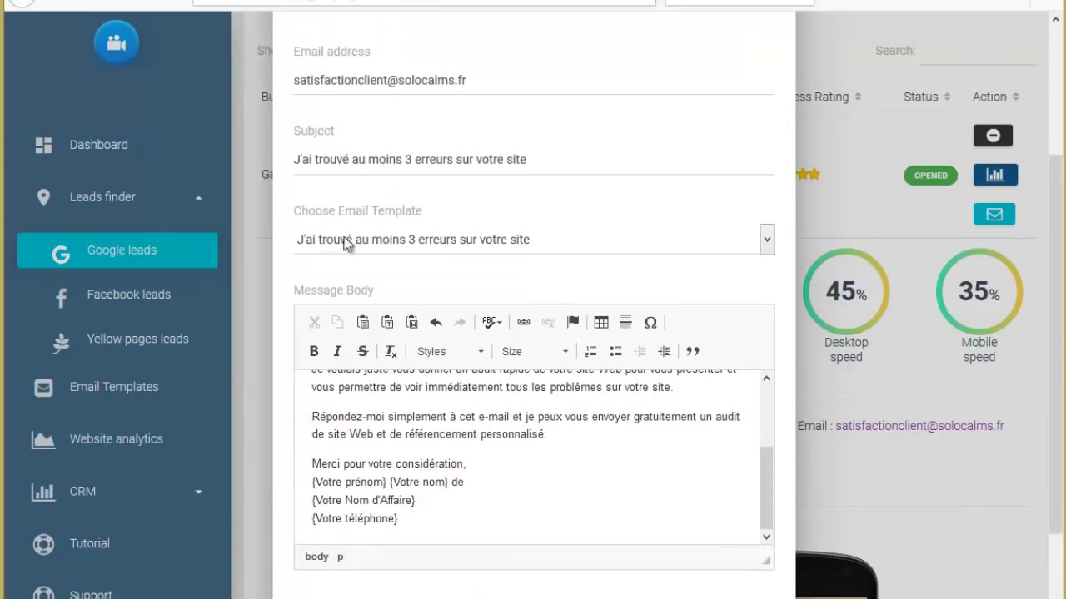
scroll(505, 361, up, 4)
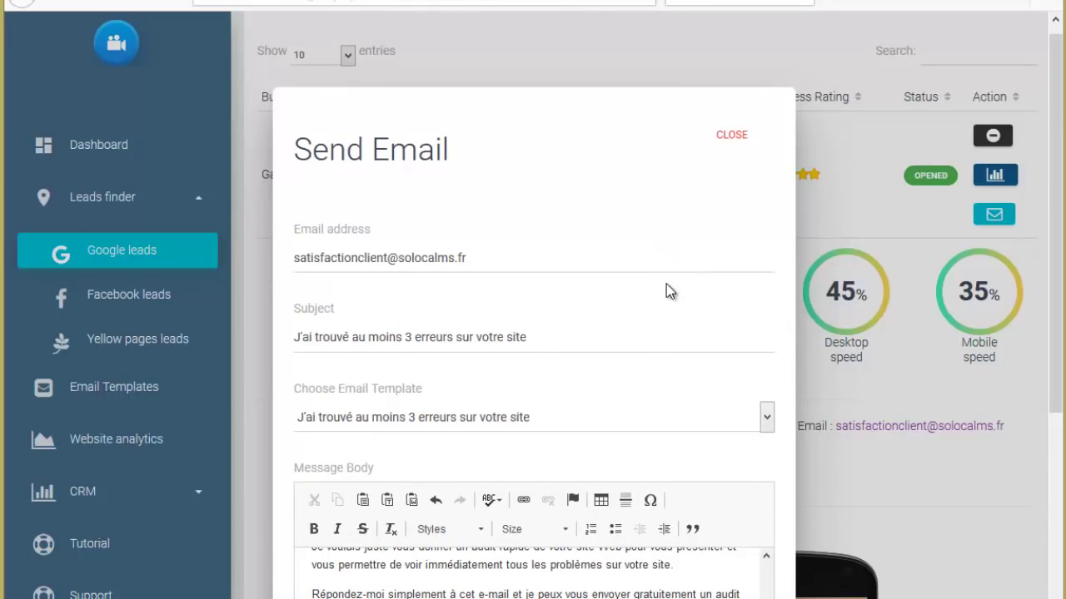
scroll(666, 295, down, 6)
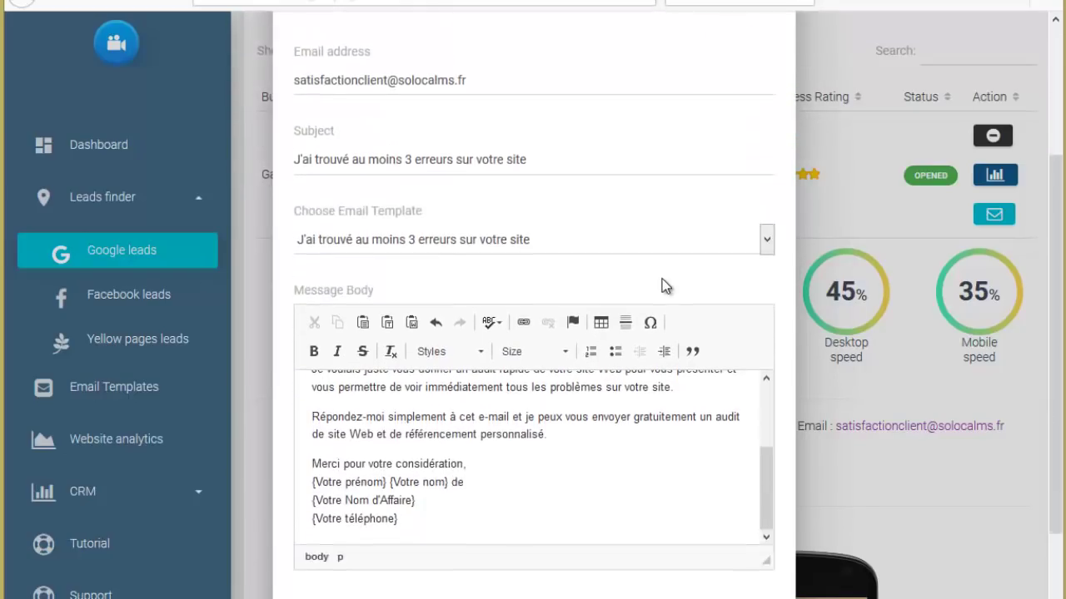
scroll(740, 159, up, 6)
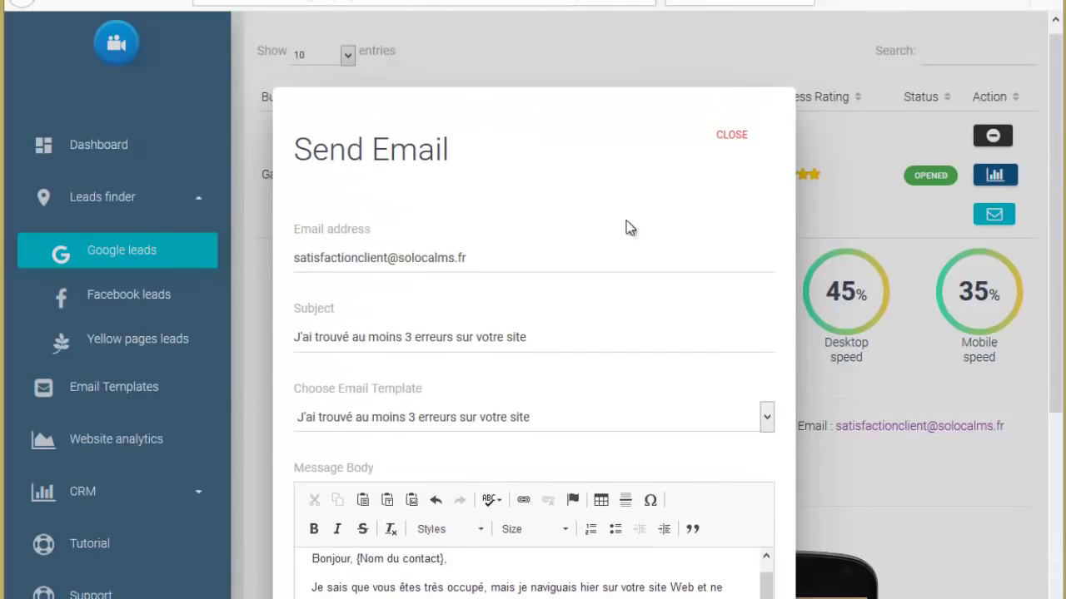
scroll(706, 165, down, 2)
click(737, 50)
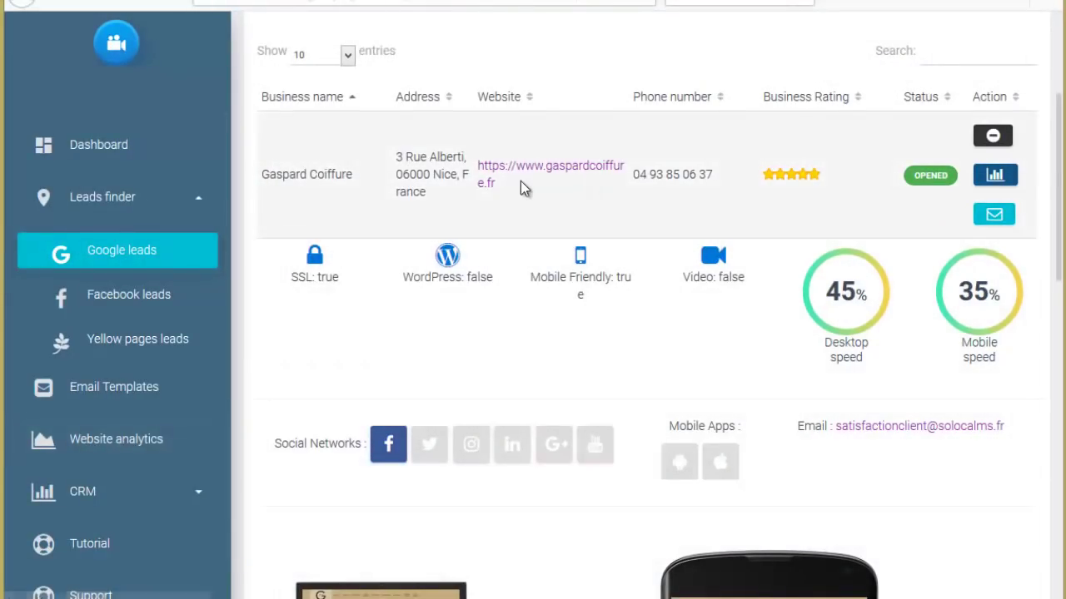
Copy Gaspard Coiffure's website address from the lead entry and submit it for a complete SEO audit.
drag(520, 182, 478, 167)
key(ctrl+c)
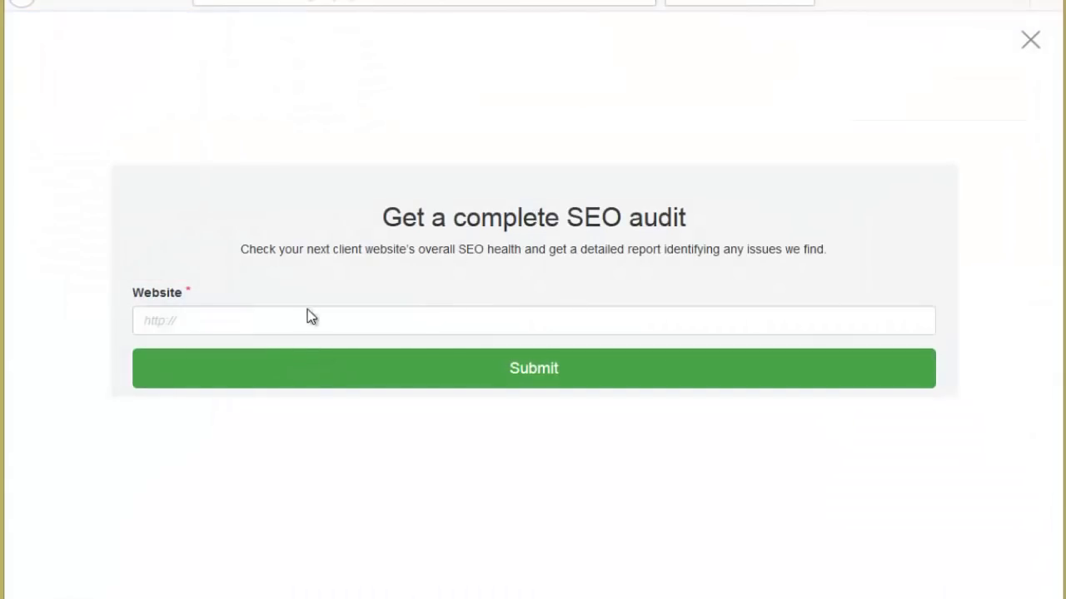
click(309, 318)
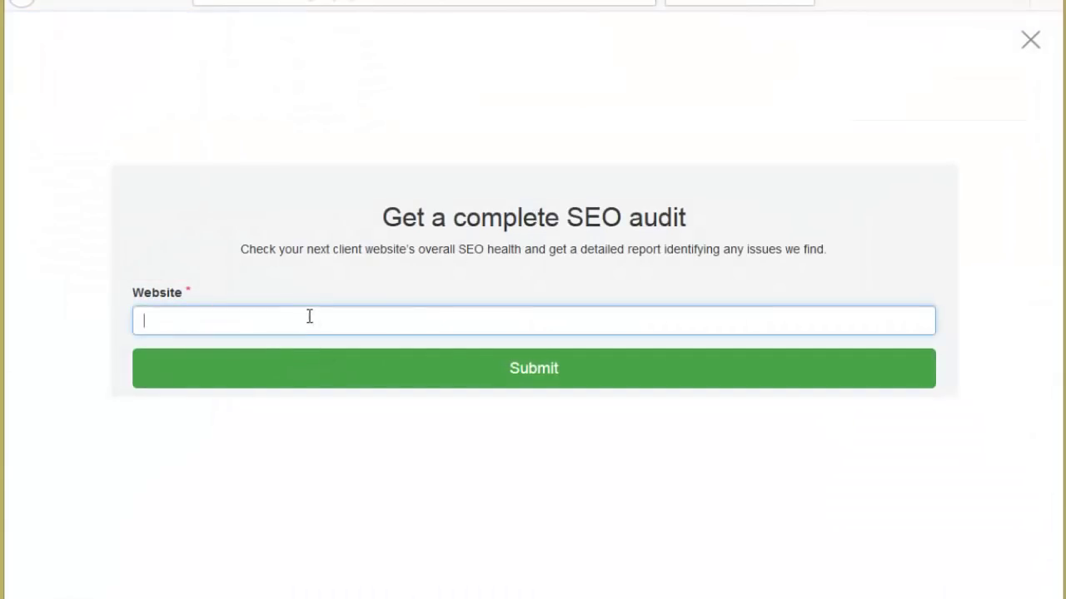
key(ctrl+v)
click(528, 371)
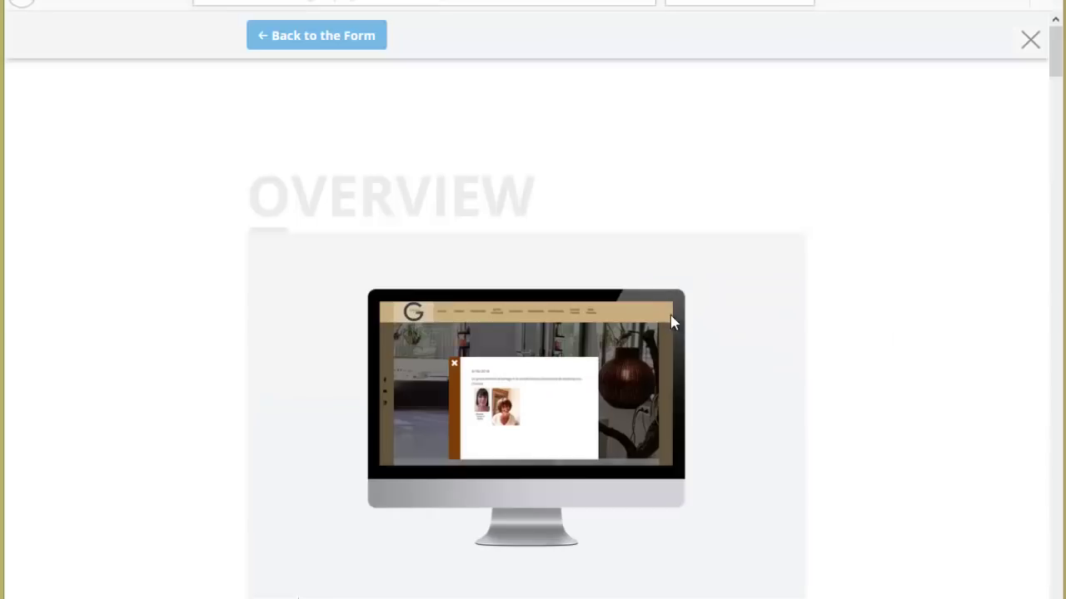
Examine the audit report's overview, SEO friendly tests, Google PageSpeed and crawling checks.
scroll(687, 300, down, 3)
scroll(504, 302, down, 8)
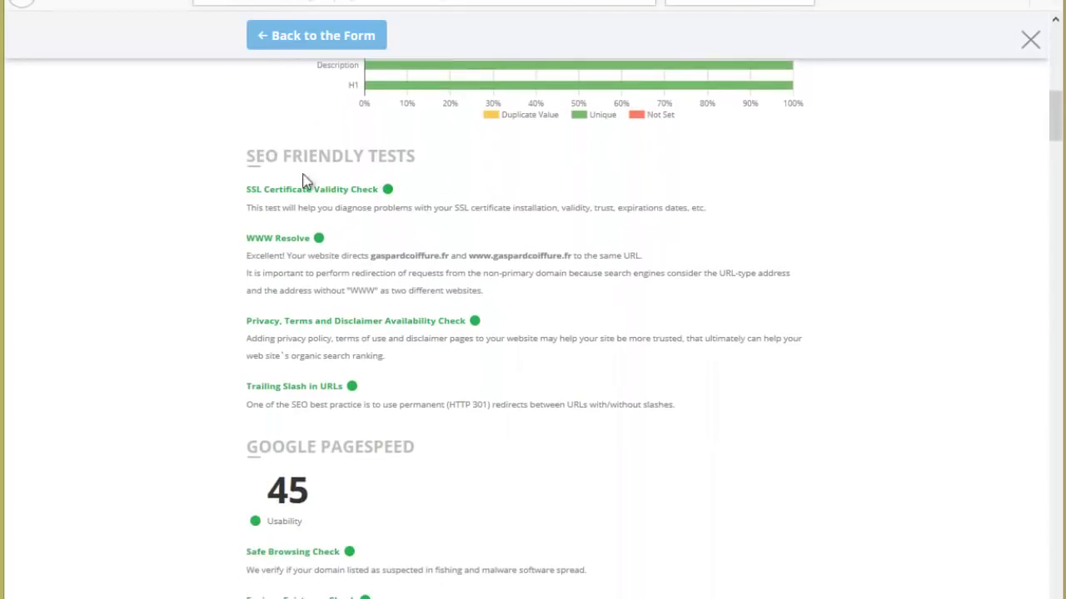
scroll(352, 333, down, 4)
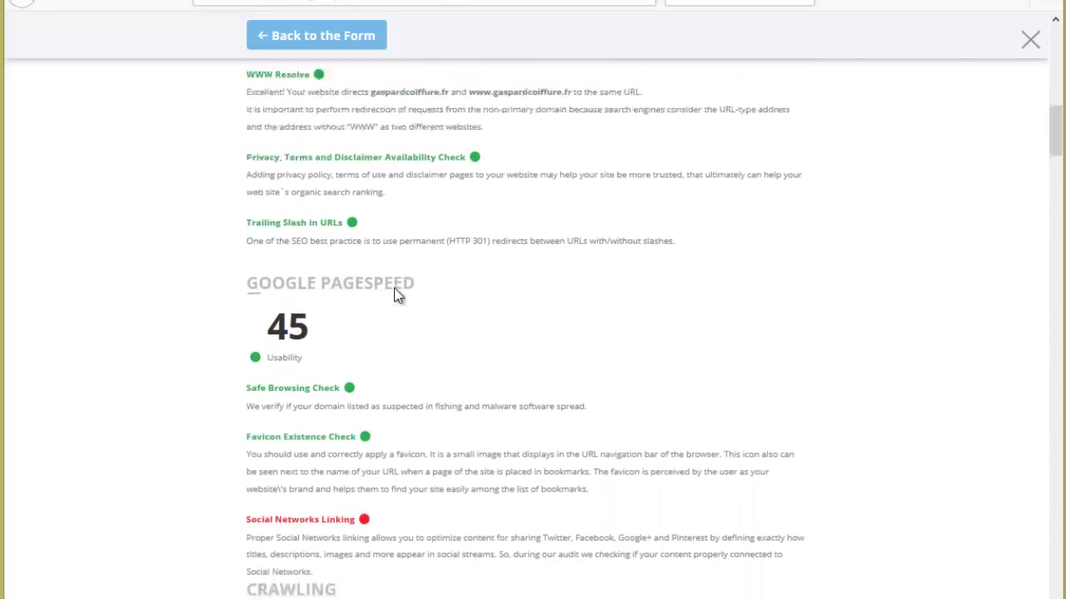
scroll(316, 247, down, 3)
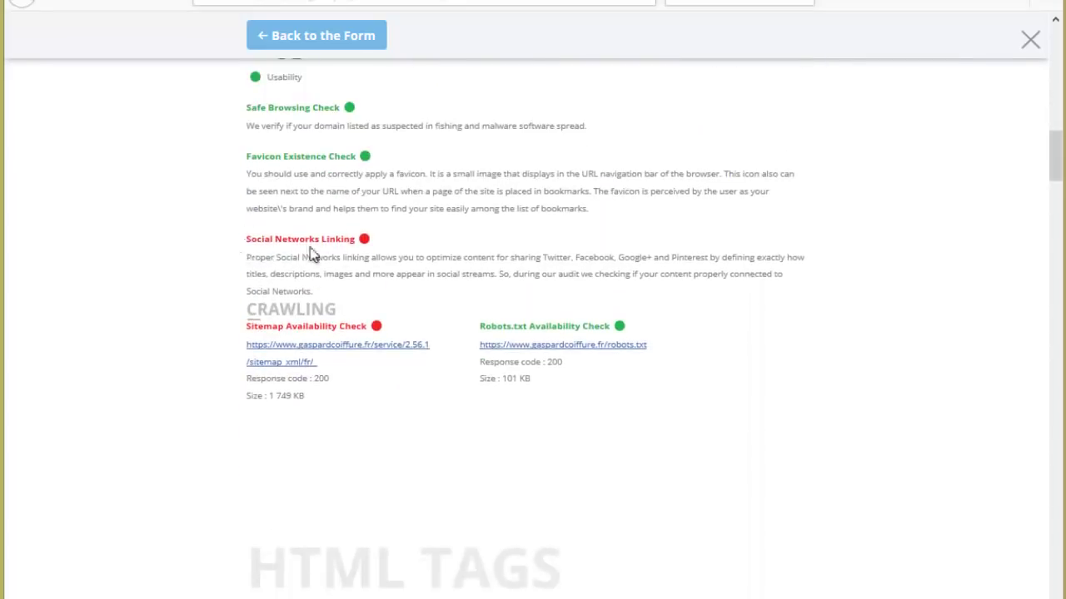
Examine the HTML tags section of the audit, including tag usage, per-page tag info and title tag problems.
scroll(411, 266, down, 6)
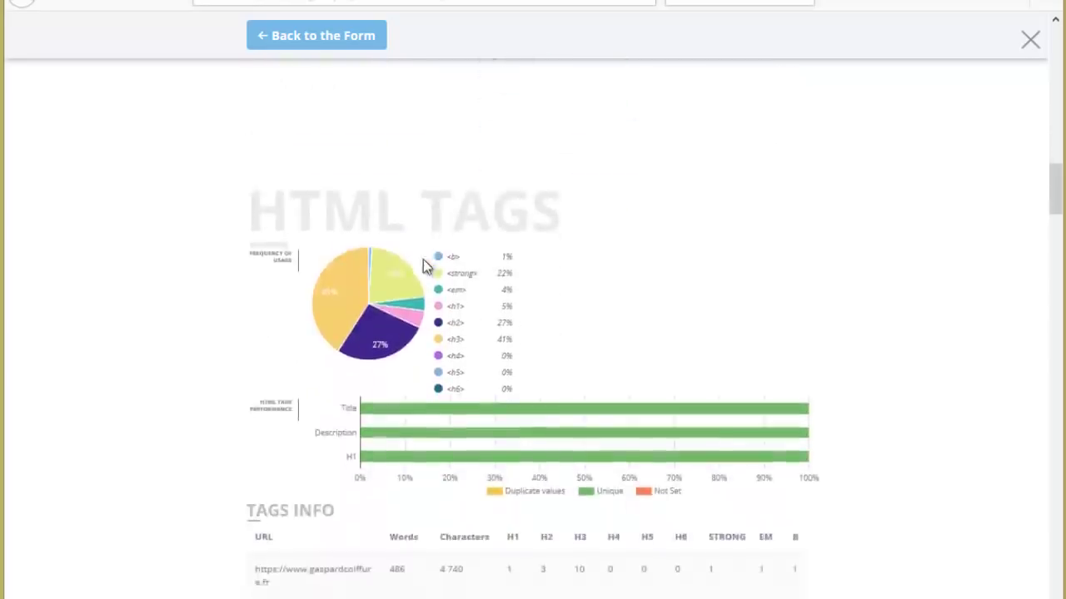
scroll(416, 191, down, 1)
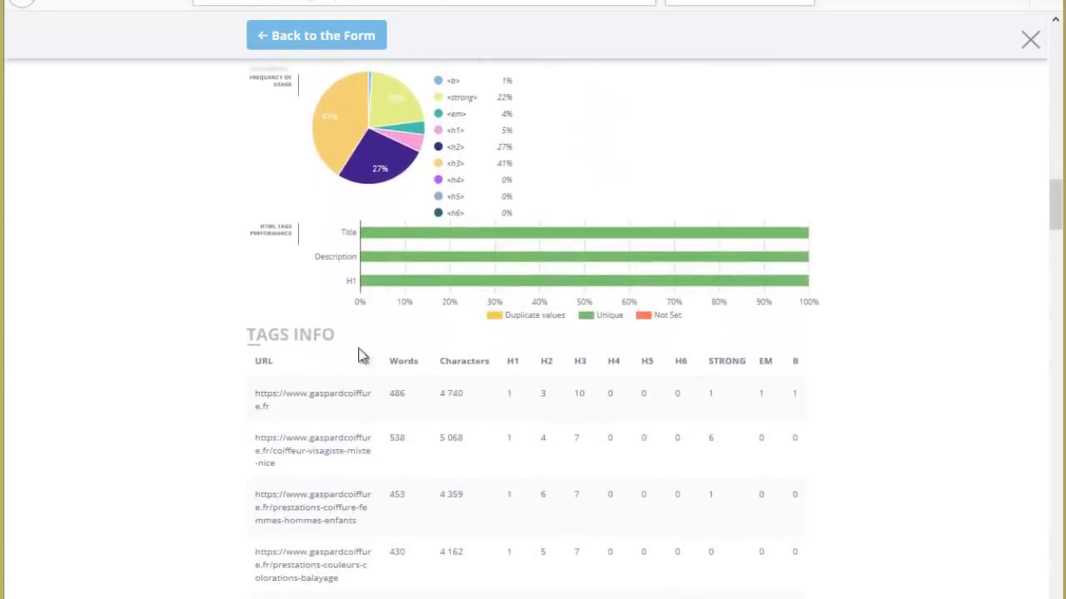
scroll(301, 317, down, 2)
scroll(315, 470, down, 3)
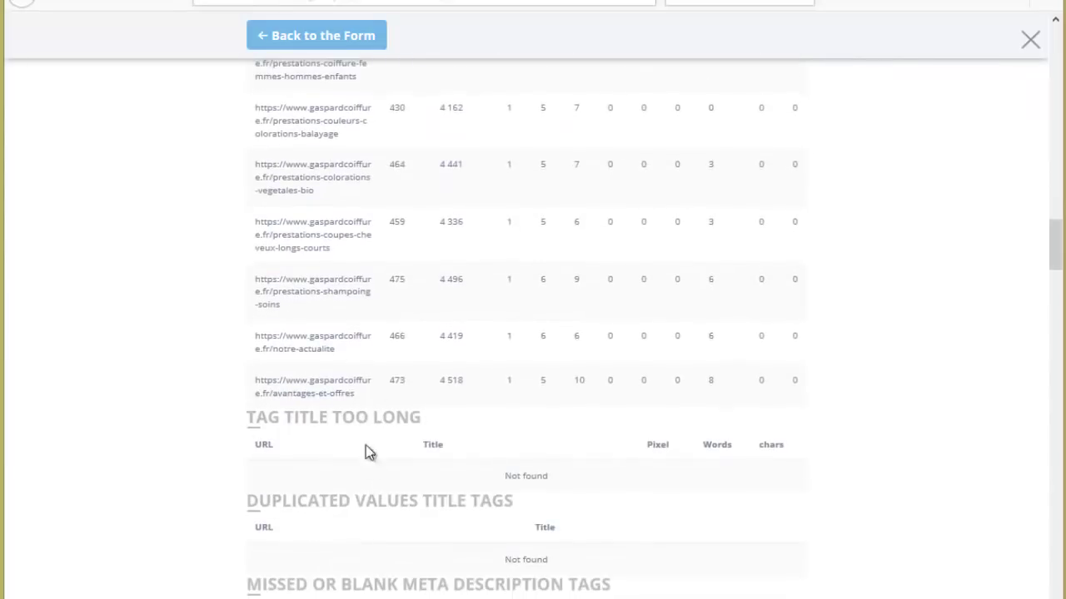
scroll(506, 261, down, 8)
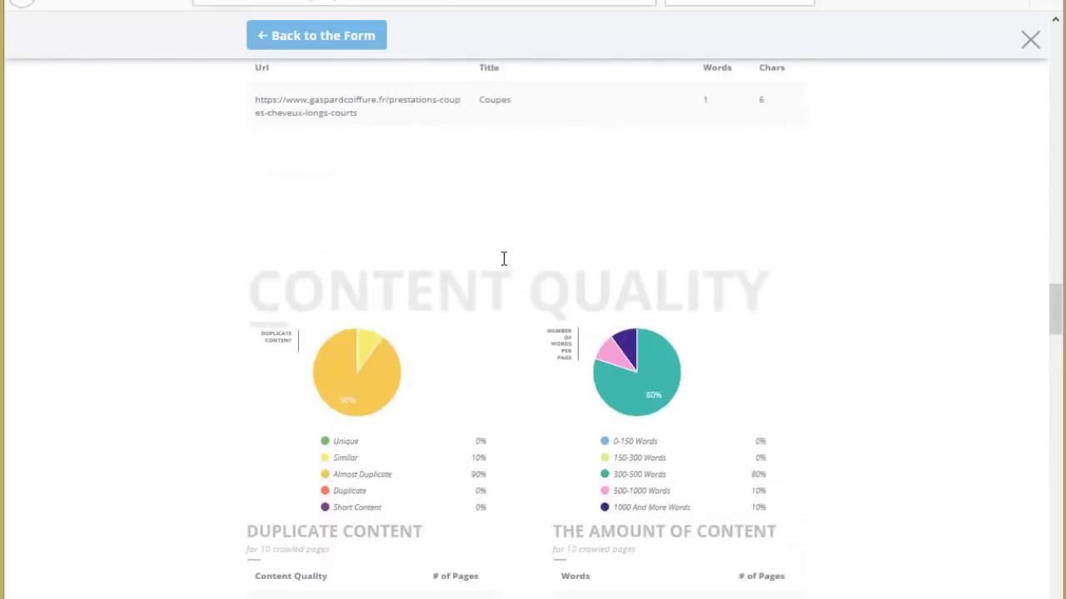
Examine the audit's content quality section, covering duplicate content, the amount of content and the per-page content table.
scroll(502, 259, down, 1)
scroll(268, 258, down, 1)
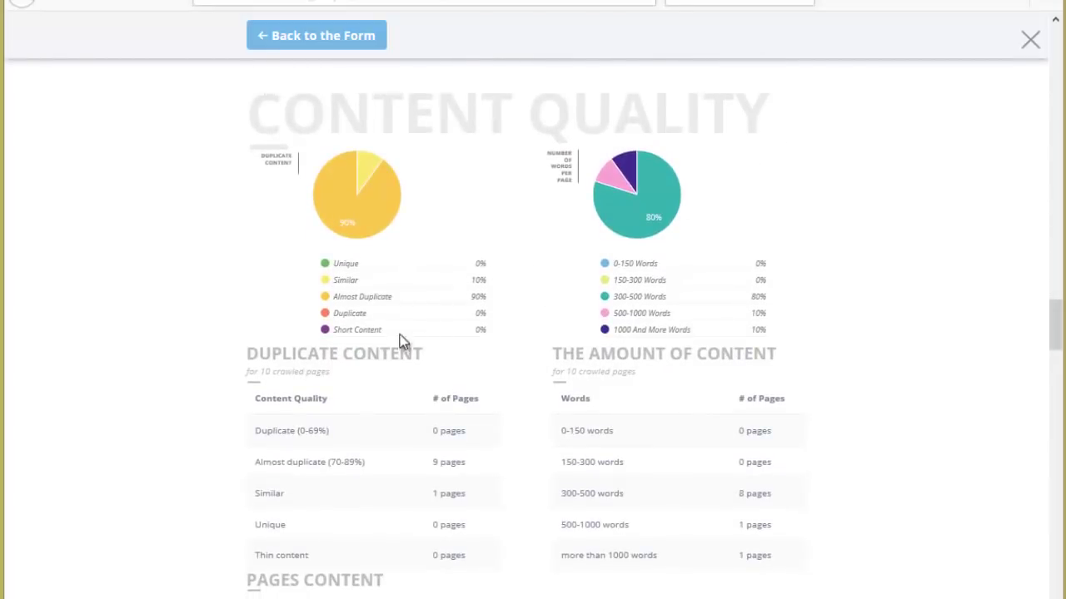
scroll(399, 341, down, 1)
scroll(462, 256, down, 1)
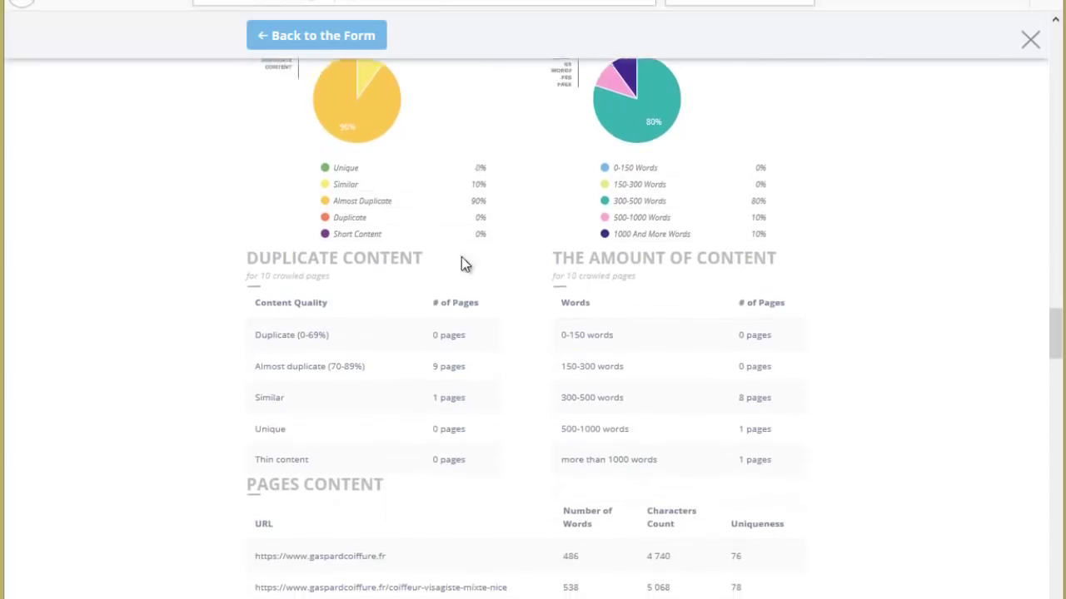
scroll(636, 158, up, 2)
scroll(676, 358, down, 1)
scroll(657, 268, down, 7)
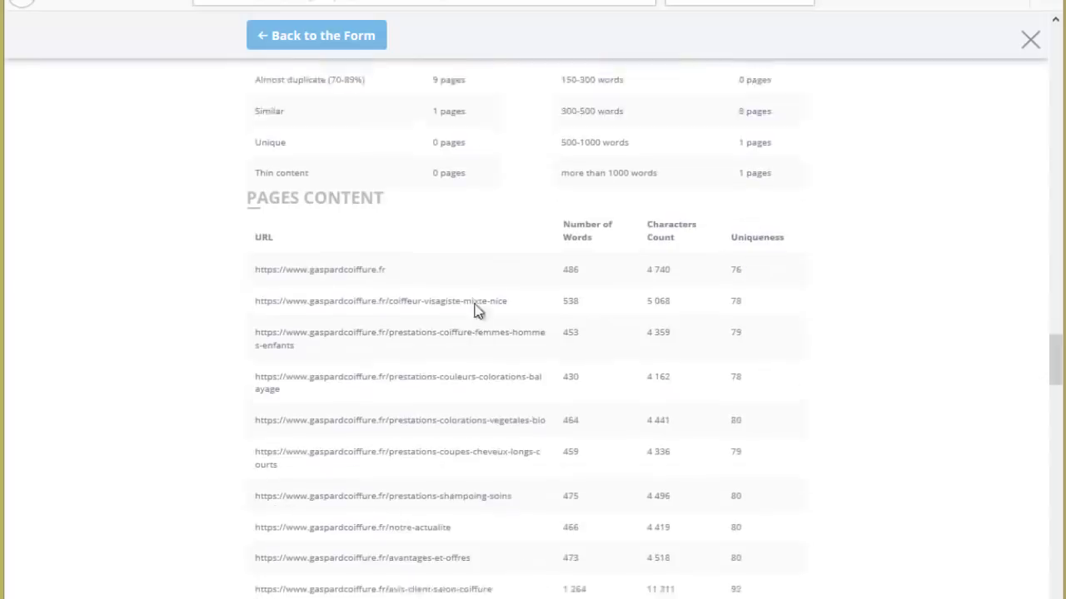
scroll(350, 208, up, 2)
scroll(508, 239, down, 5)
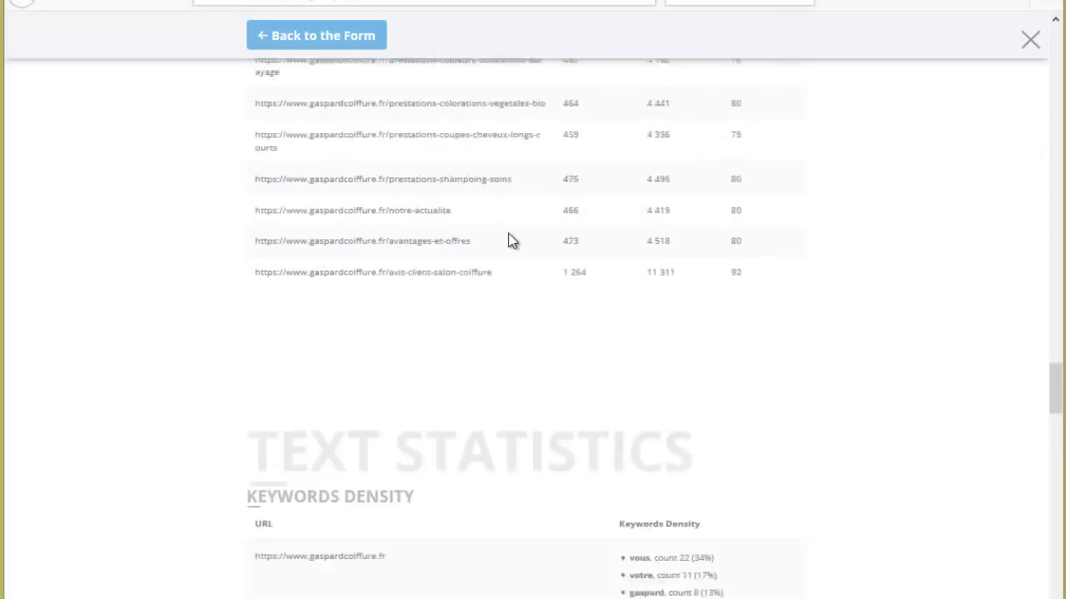
Read the audit's keyword density statistics and the list of issues in its conclusion, down to the end of the report.
scroll(341, 244, down, 1)
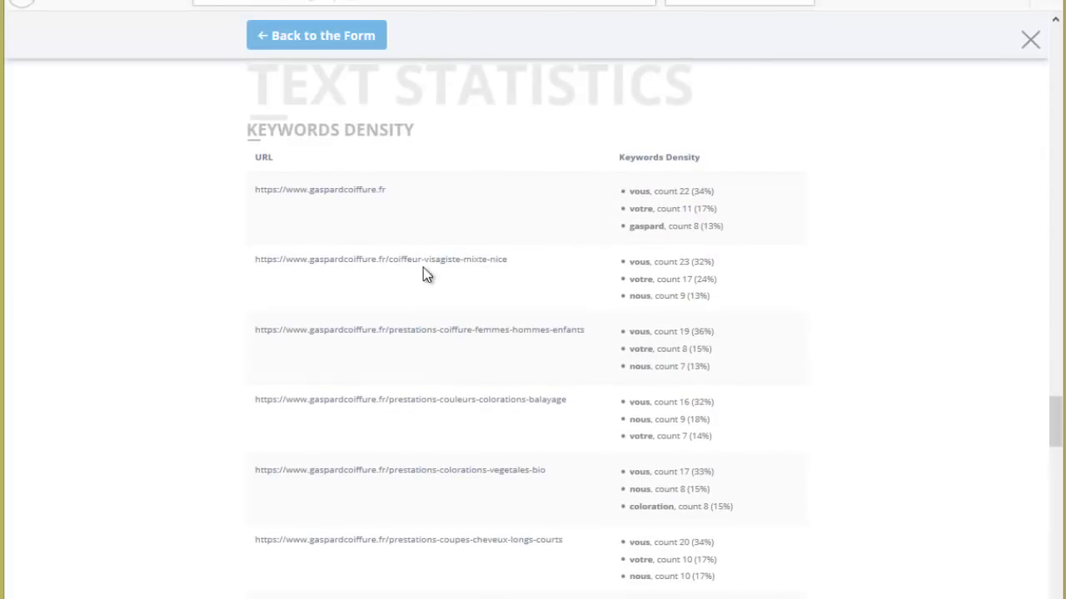
scroll(487, 132, down, 2)
scroll(582, 251, down, 8)
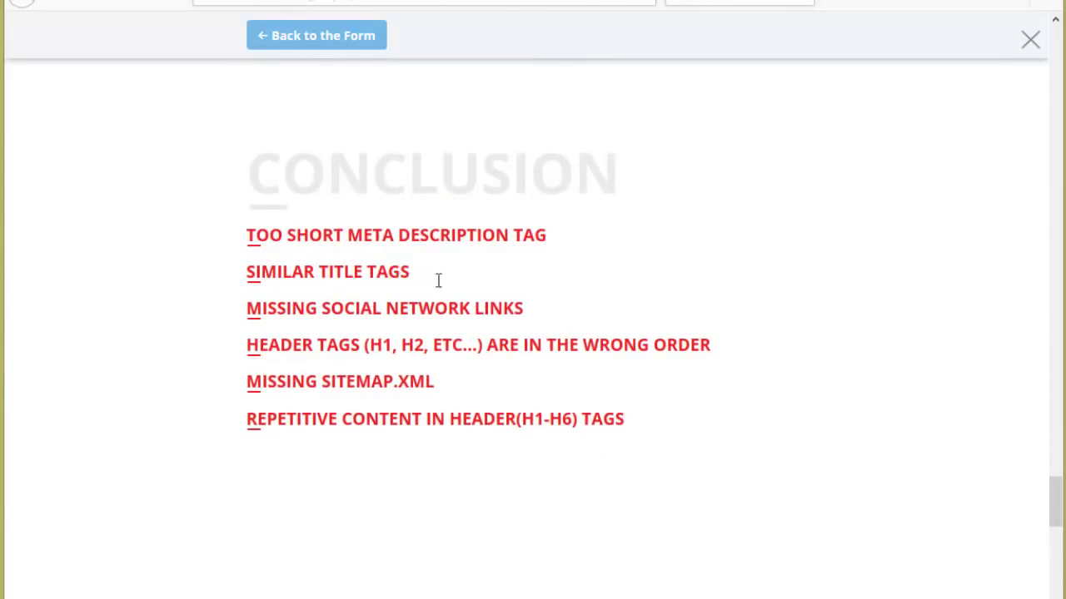
scroll(685, 254, down, 2)
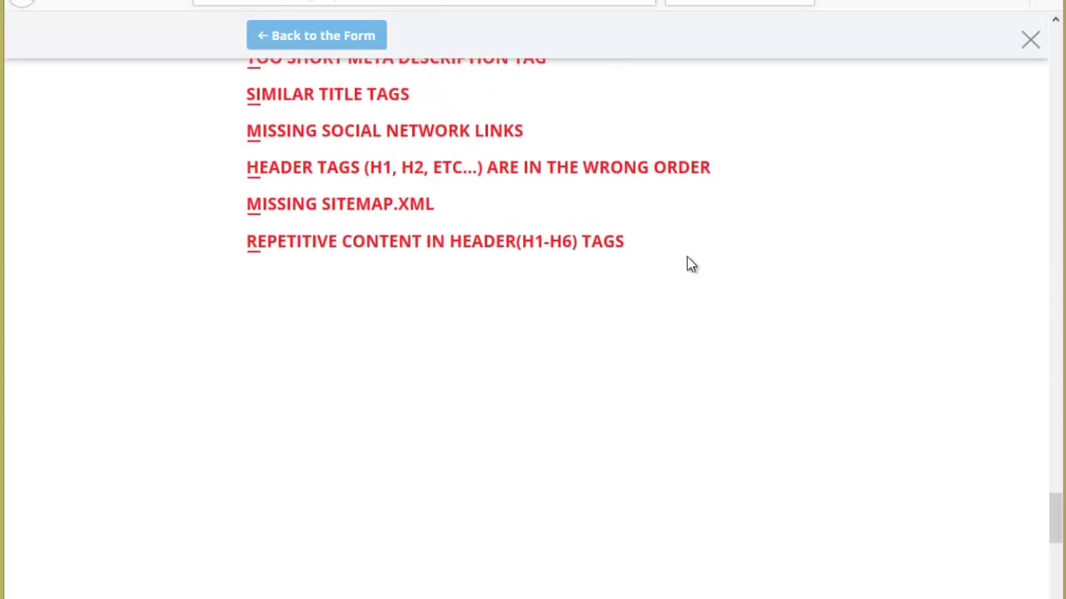
scroll(499, 241, up, 1)
scroll(358, 321, down, 8)
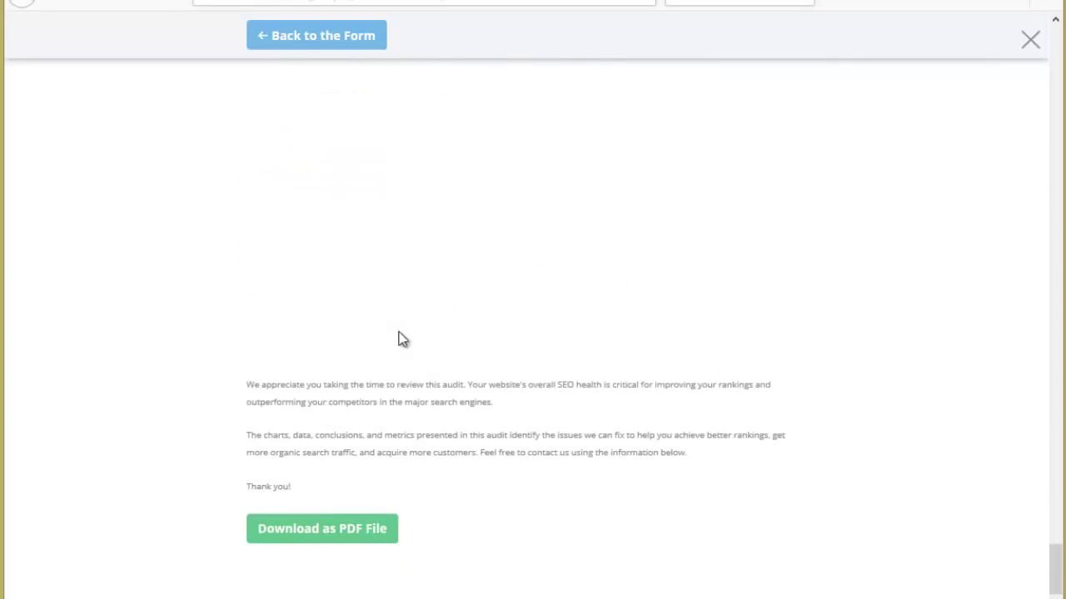
Download the SEO audit as a PDF file, check its conclusion page in Adobe Acrobat Reader and close the reader.
click(332, 537)
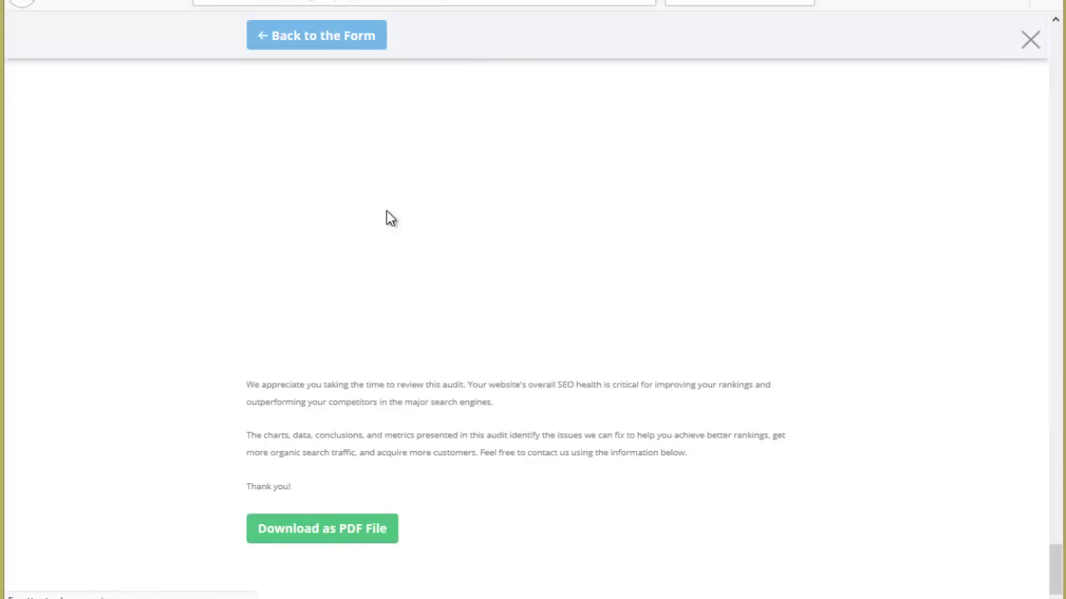
scroll(591, 284, up, 3)
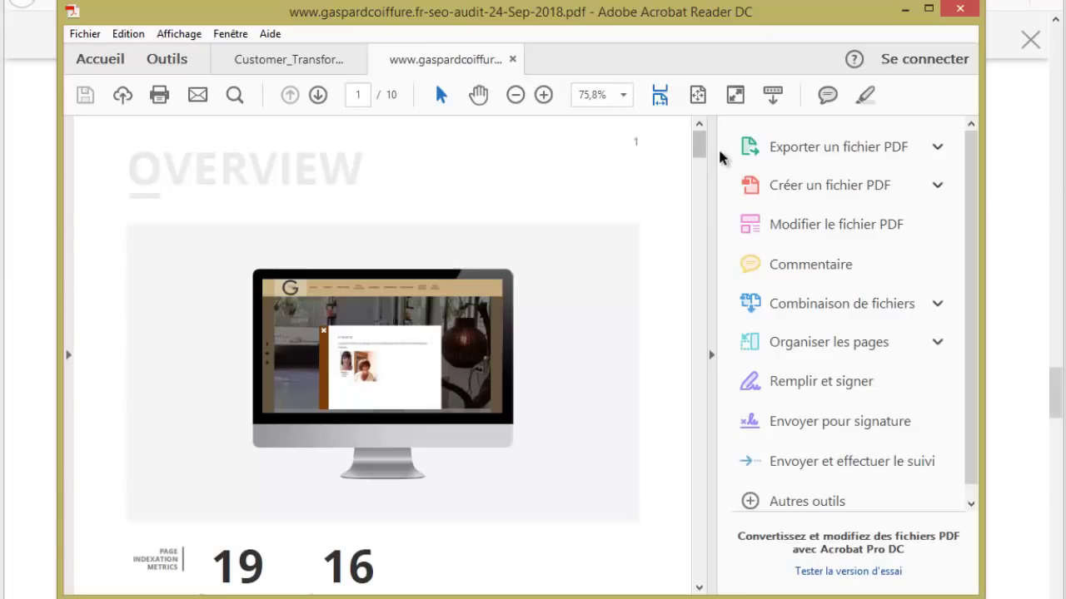
drag(699, 143, 673, 555)
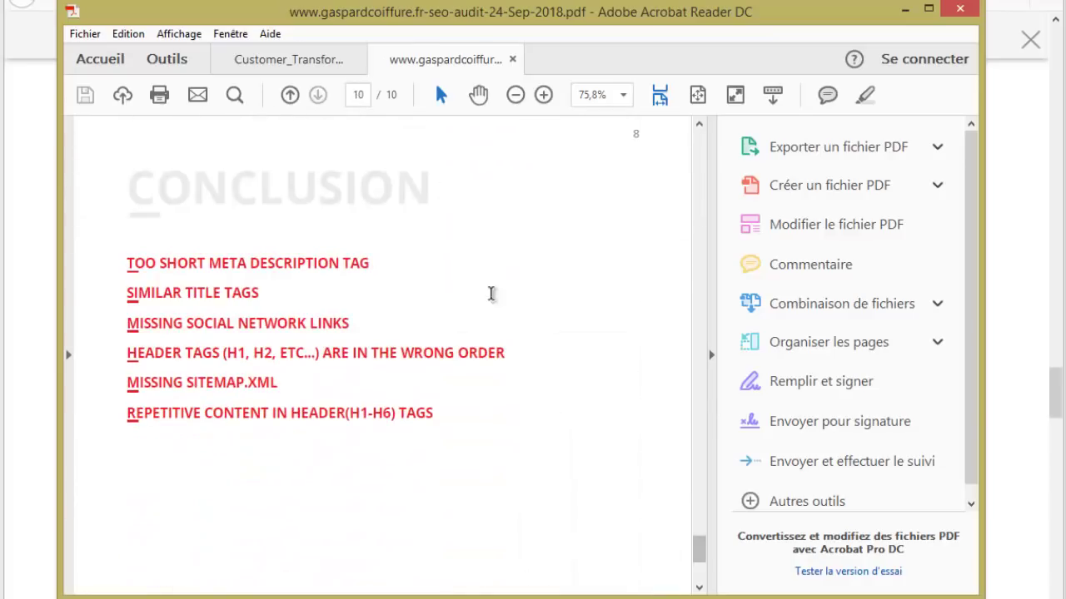
click(955, 8)
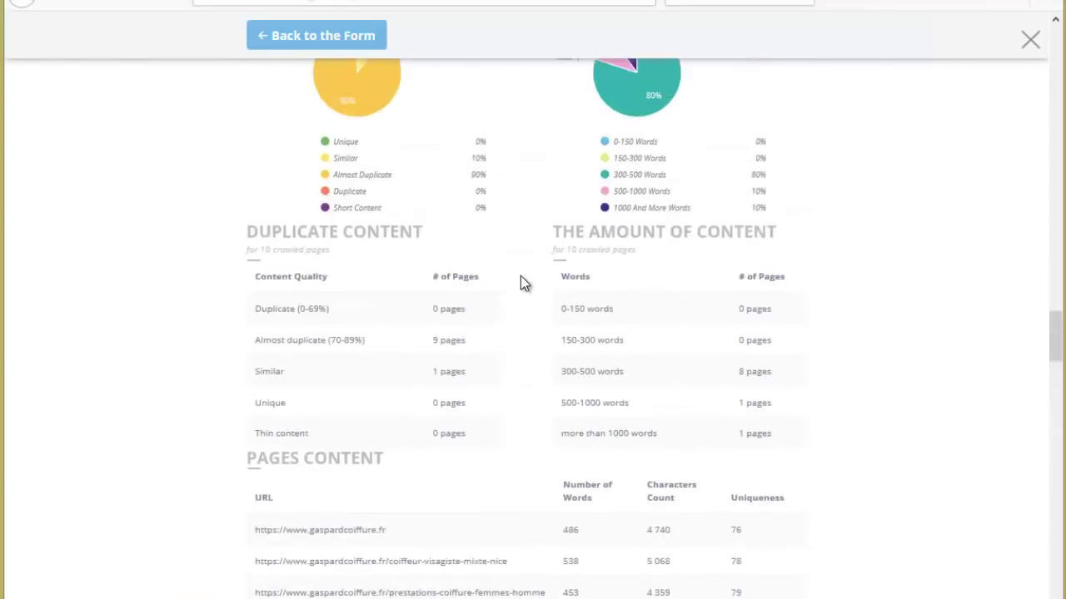
Return to the start of the audit report, go back to the Google leads and recheck Gaspard Coiffure's details.
scroll(522, 275, up, 15)
scroll(521, 275, up, 15)
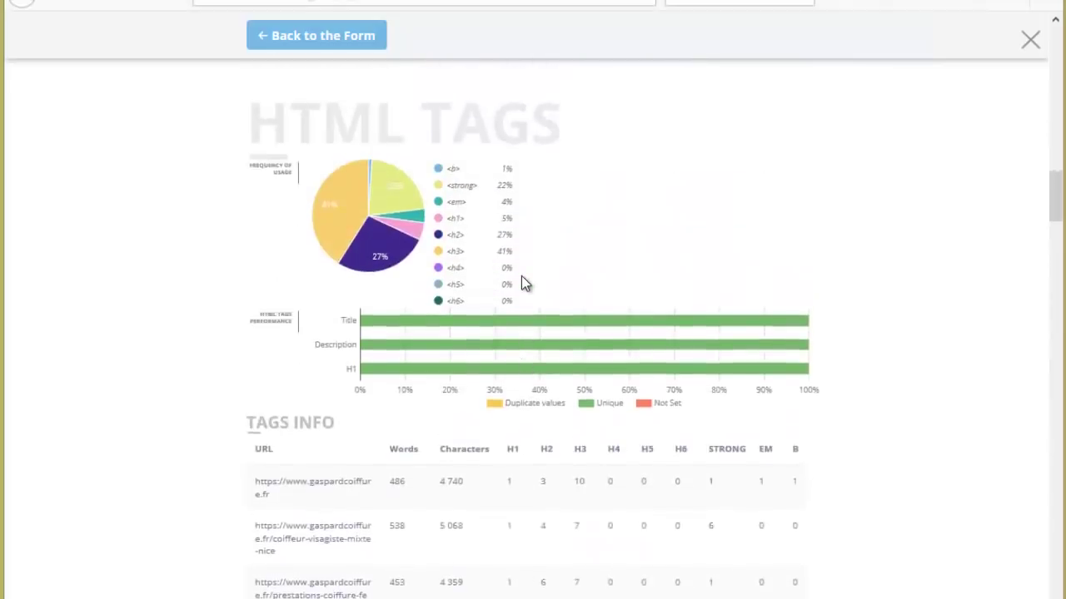
scroll(523, 280, up, 10)
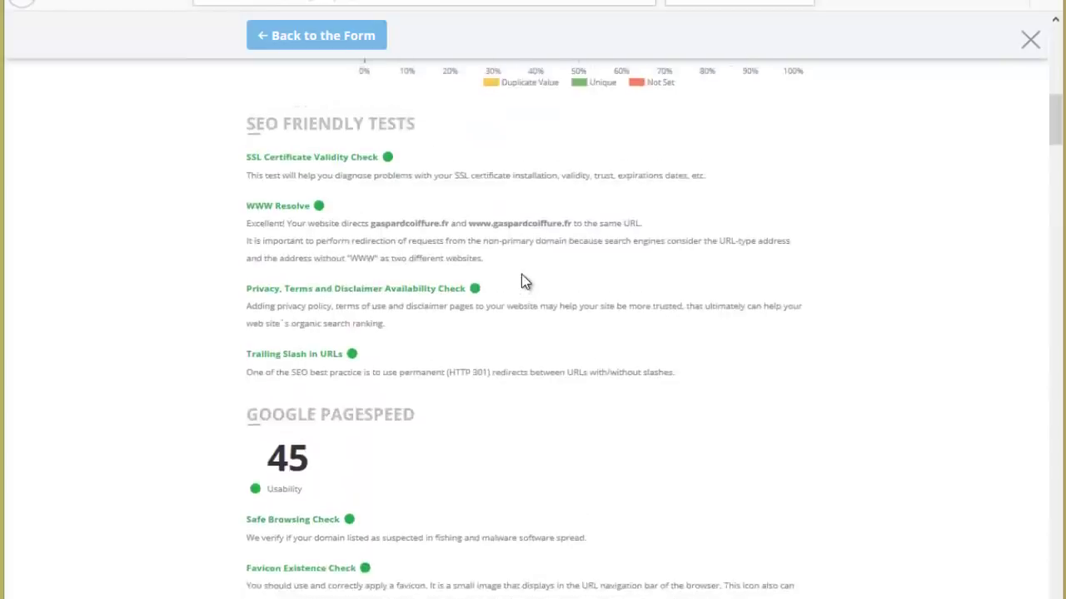
scroll(589, 290, up, 3)
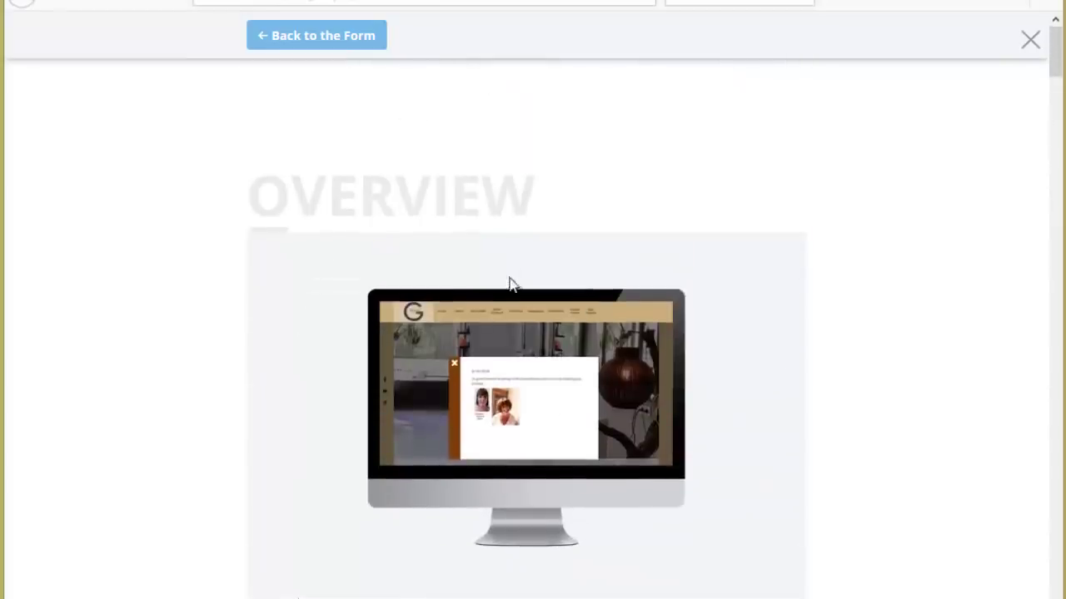
click(25, 6)
scroll(627, 298, down, 1)
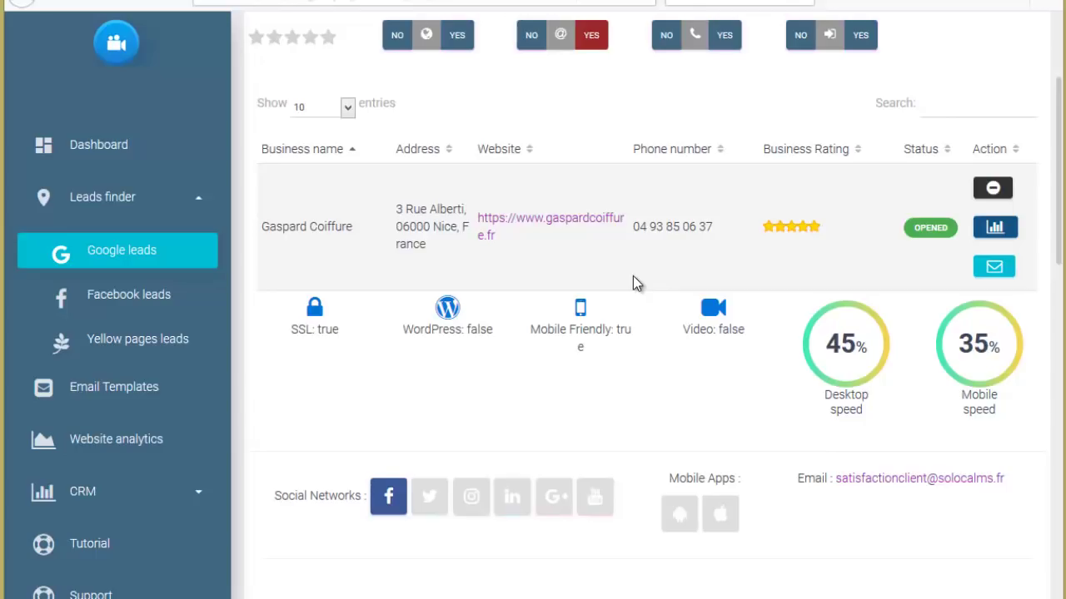
scroll(633, 277, down, 3)
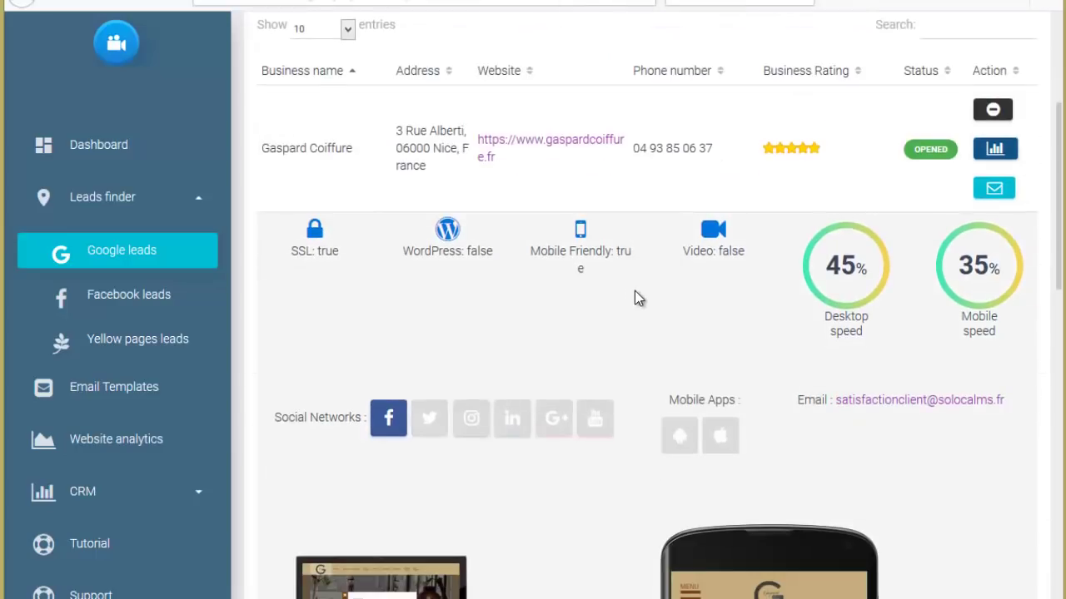
scroll(635, 291, down, 1)
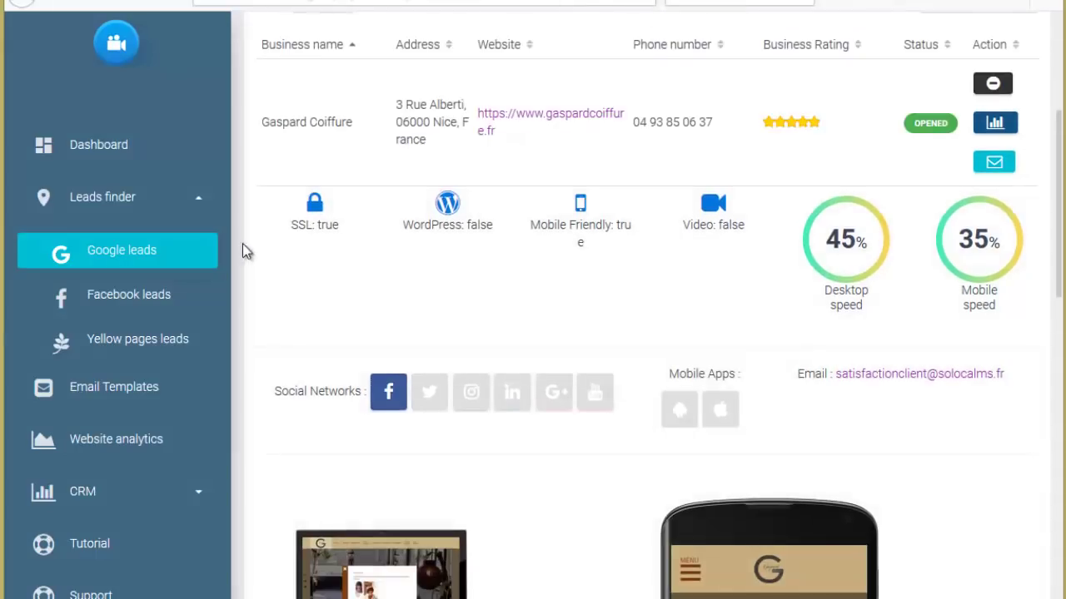
Open the CRM dashboard.
scroll(266, 293, down, 1)
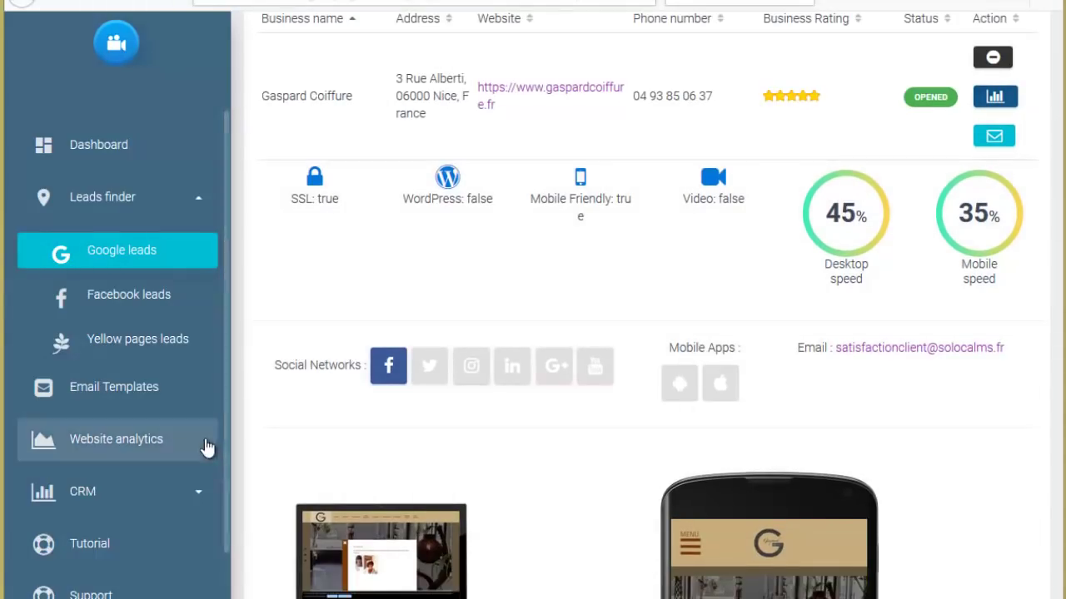
click(161, 500)
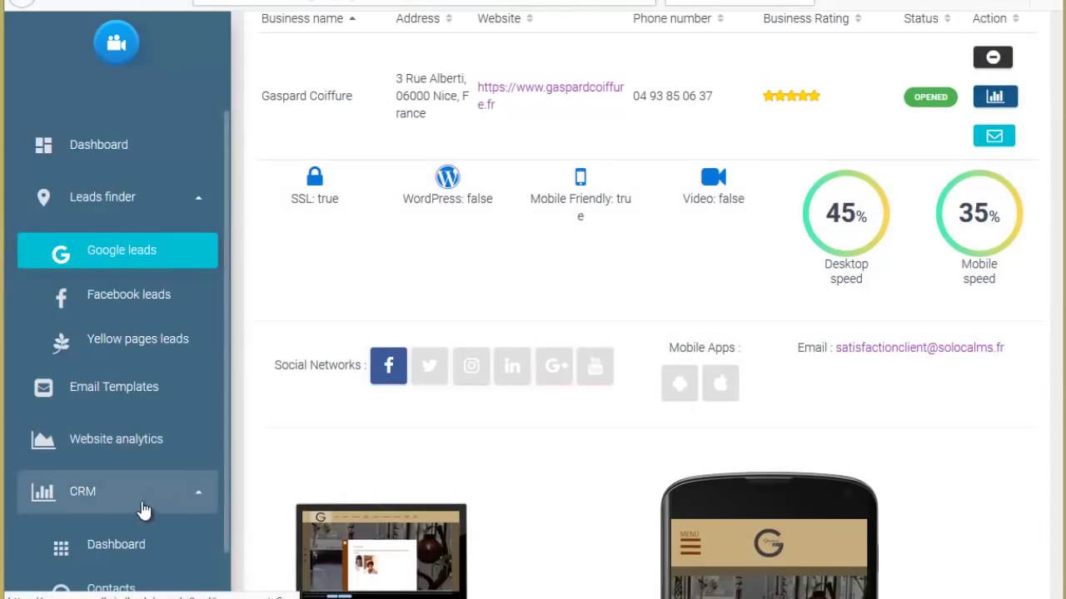
scroll(146, 491, down, 8)
click(108, 336)
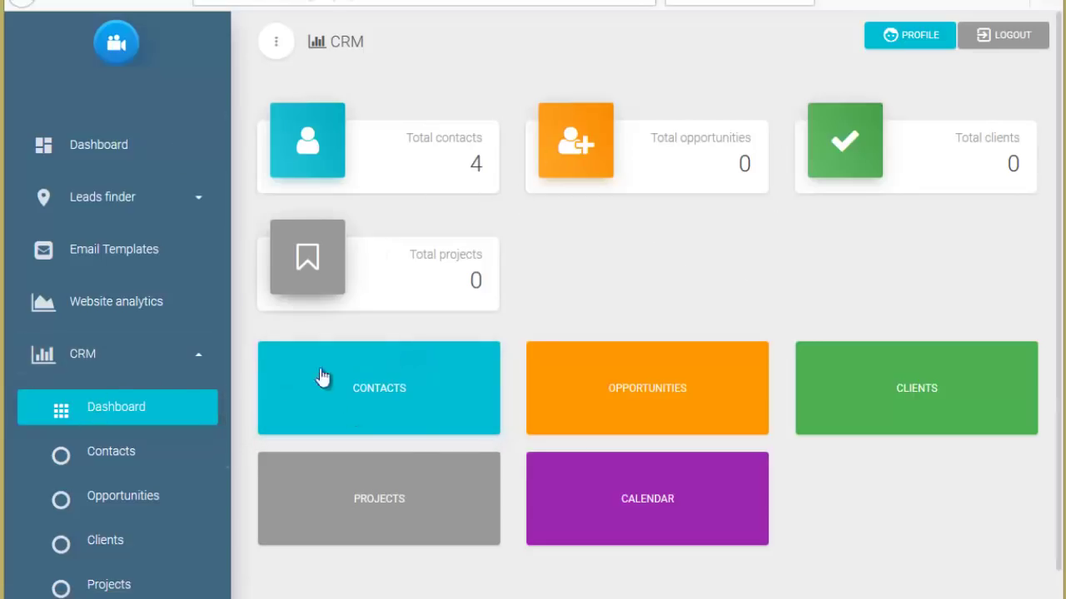
Open the CRM contact list and turn the Gaspard Coiffure contact into an opportunity.
click(391, 390)
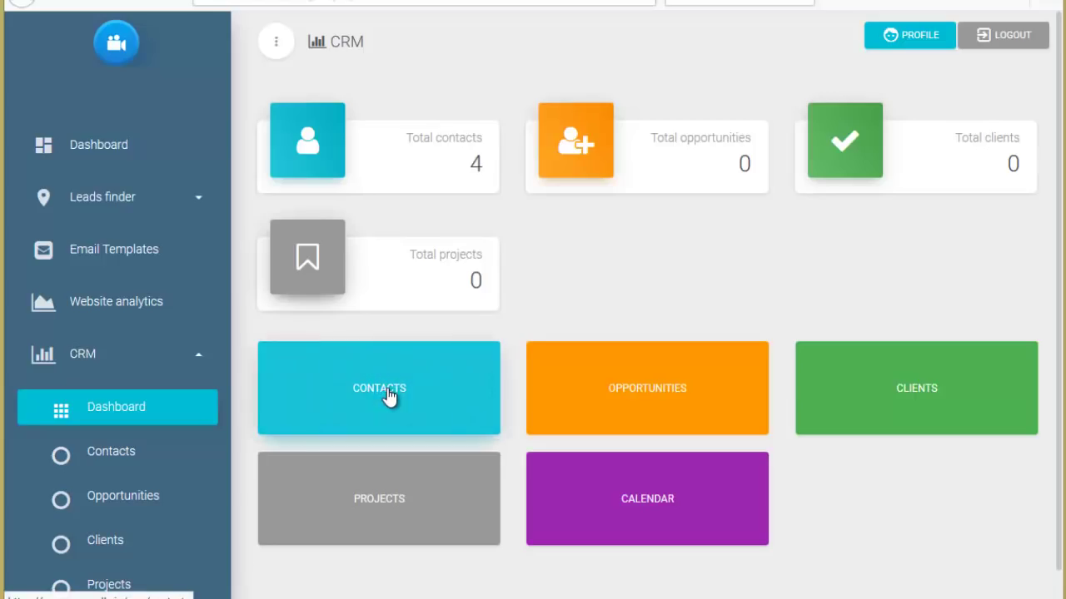
scroll(634, 284, down, 3)
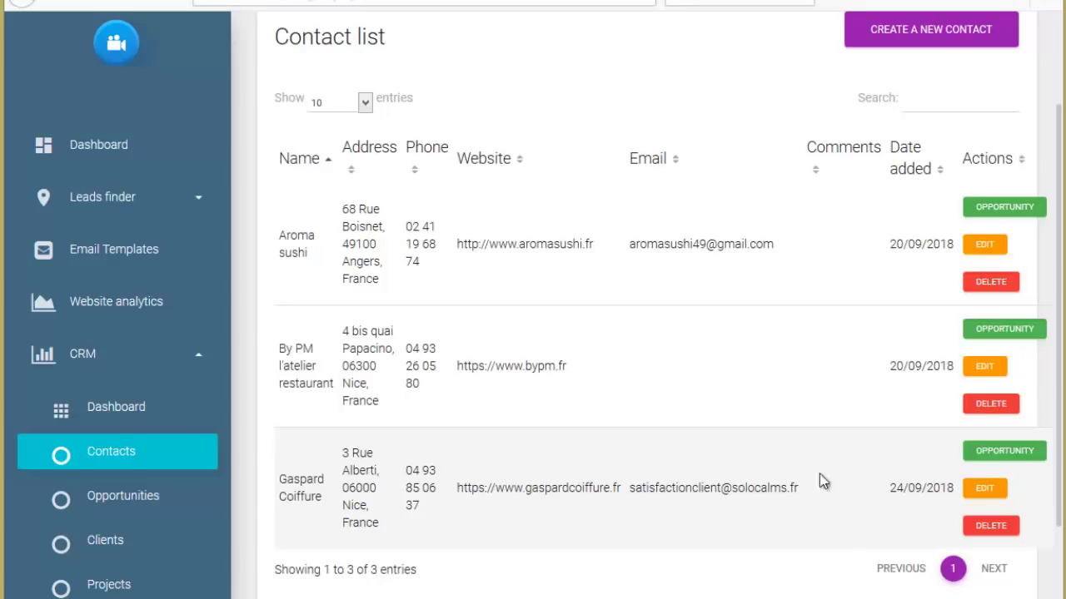
click(1005, 454)
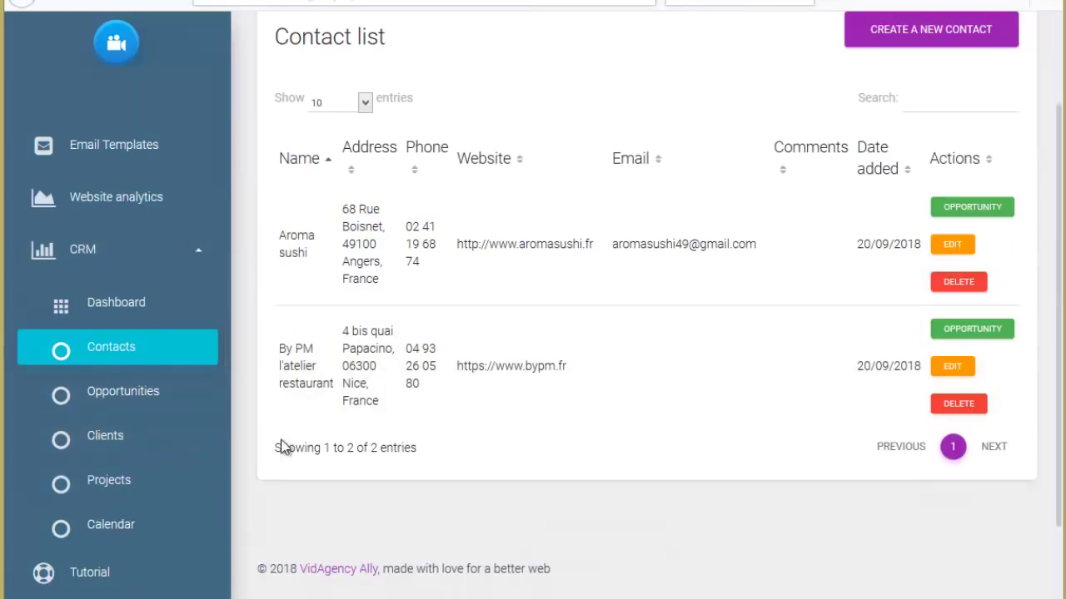
Review the fields of the new contact form down to its end and close it without creating a contact.
scroll(470, 396, up, 1)
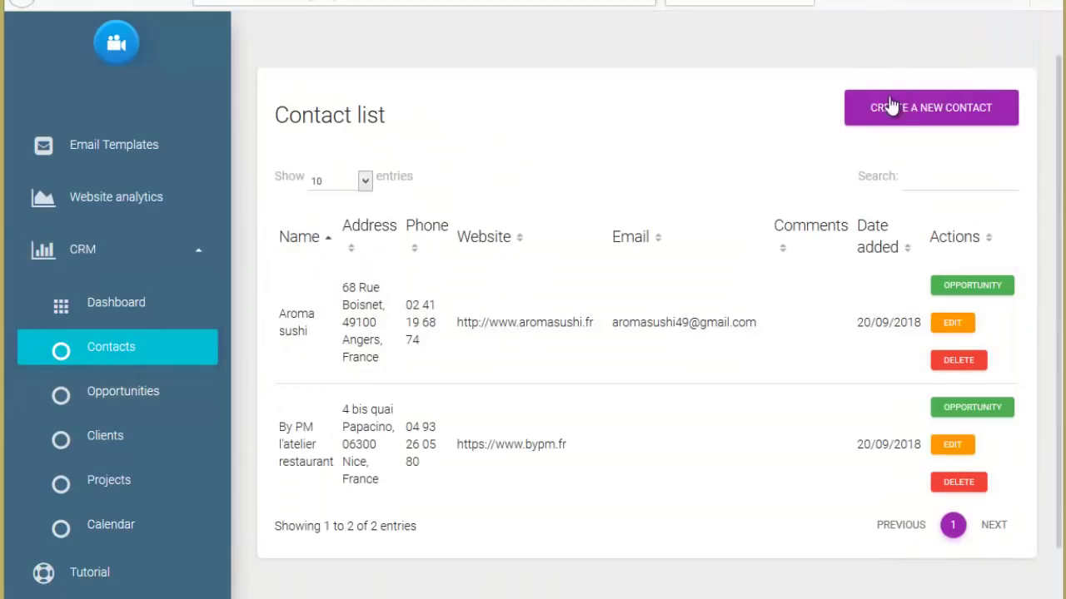
click(933, 120)
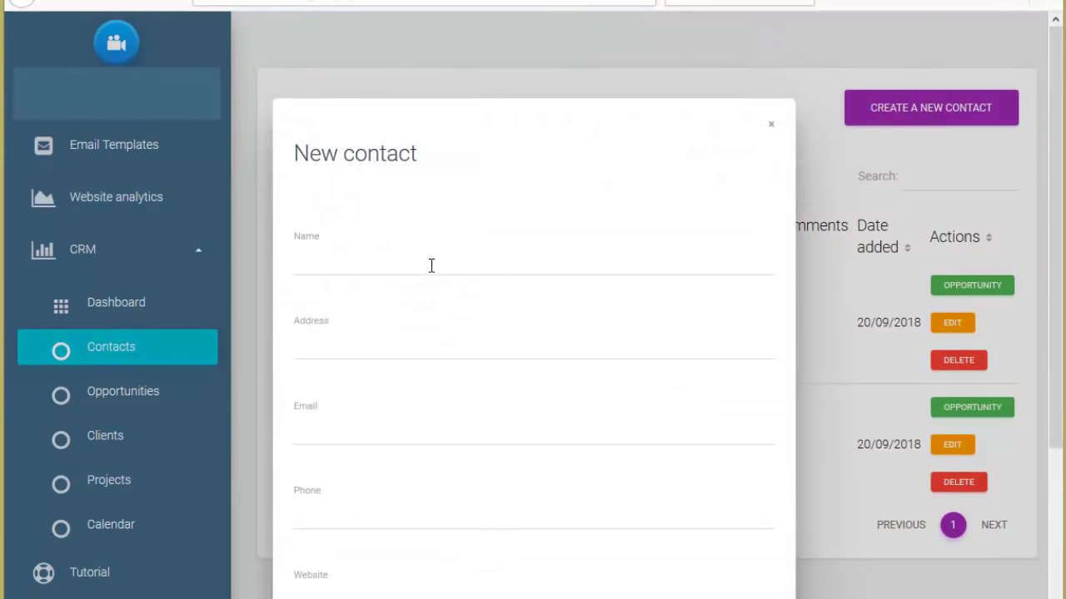
scroll(375, 233, down, 1)
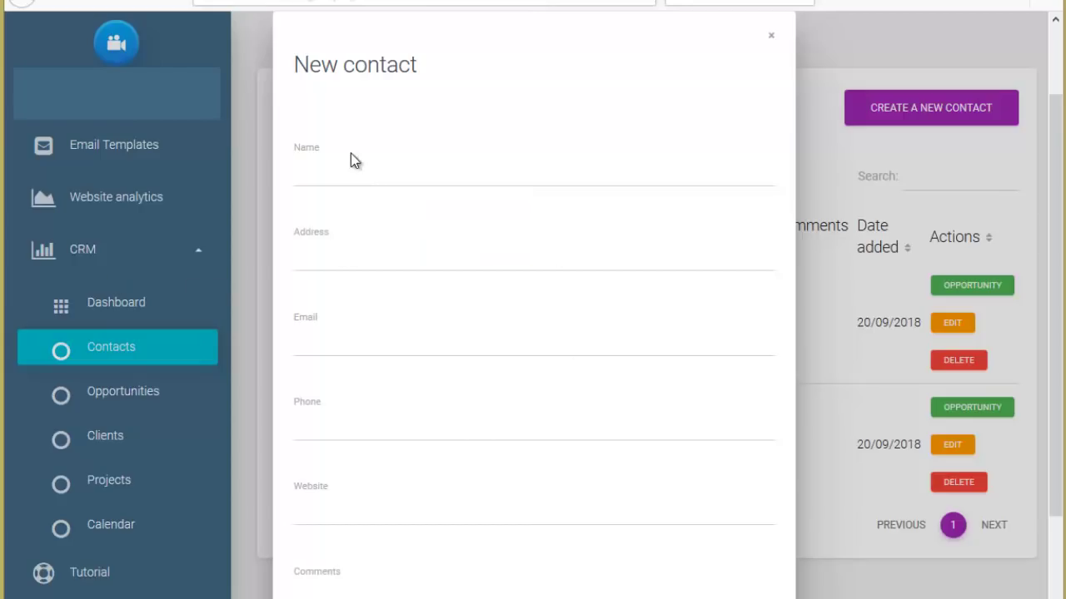
scroll(382, 313, down, 1)
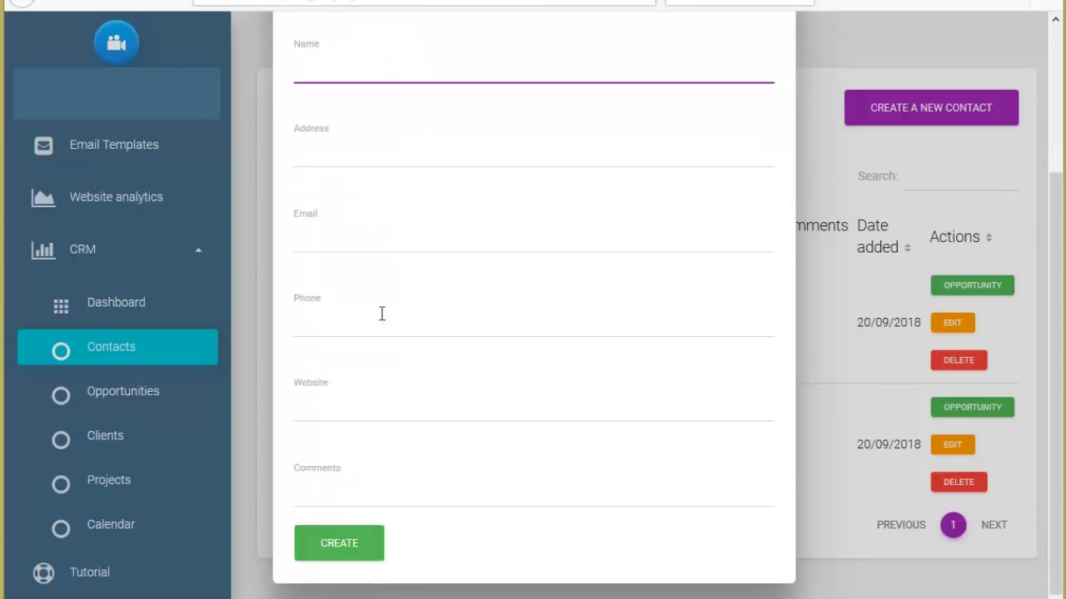
scroll(333, 162, up, 1)
scroll(366, 353, down, 1)
scroll(611, 350, up, 2)
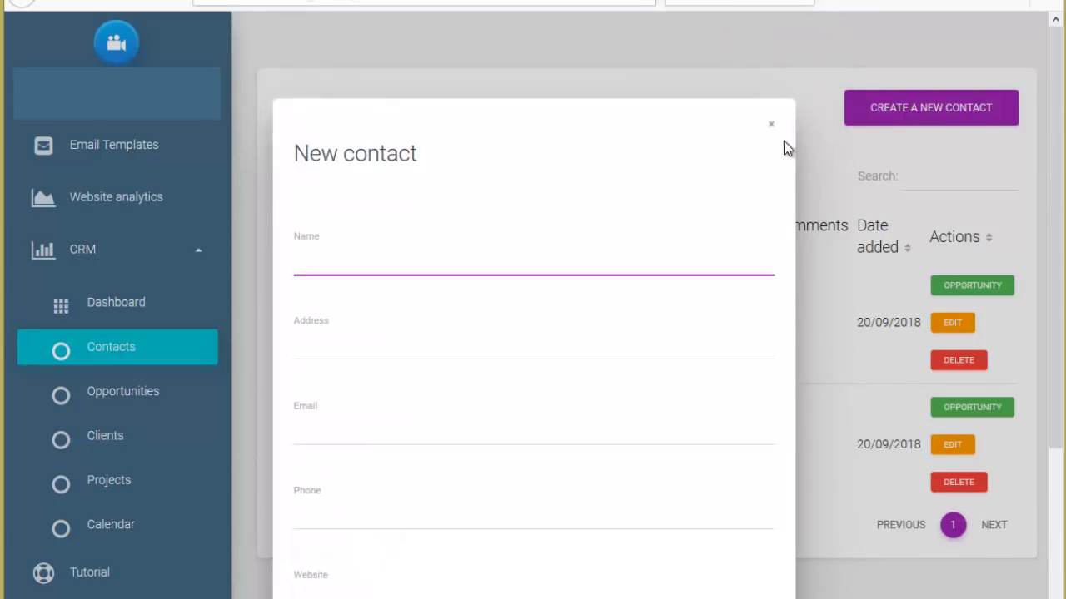
click(772, 124)
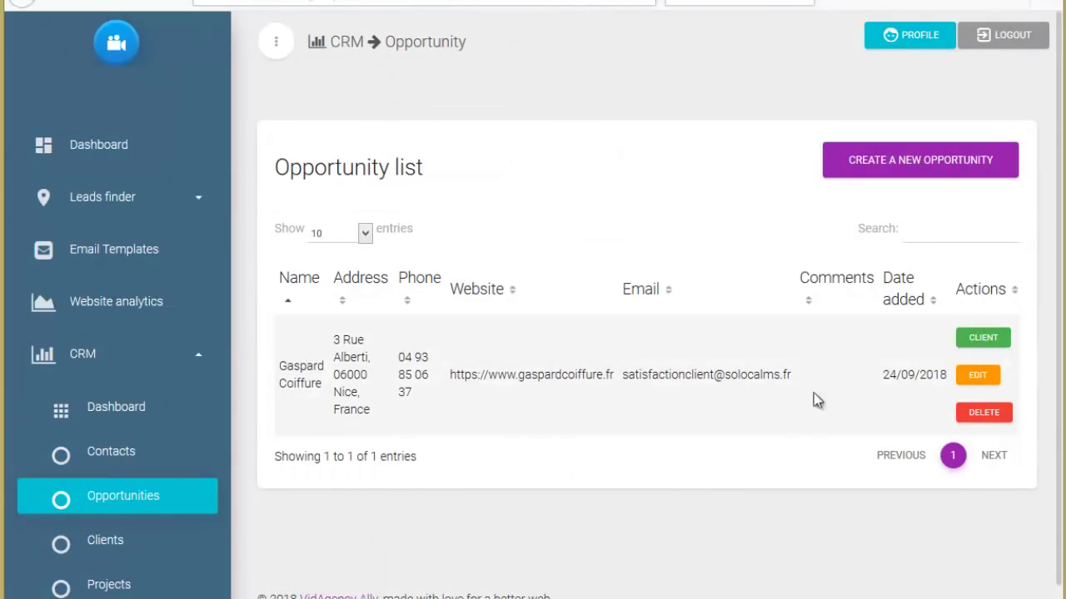
Convert the Gaspard Coiffure opportunity into a client and check its entry in the client list.
click(983, 339)
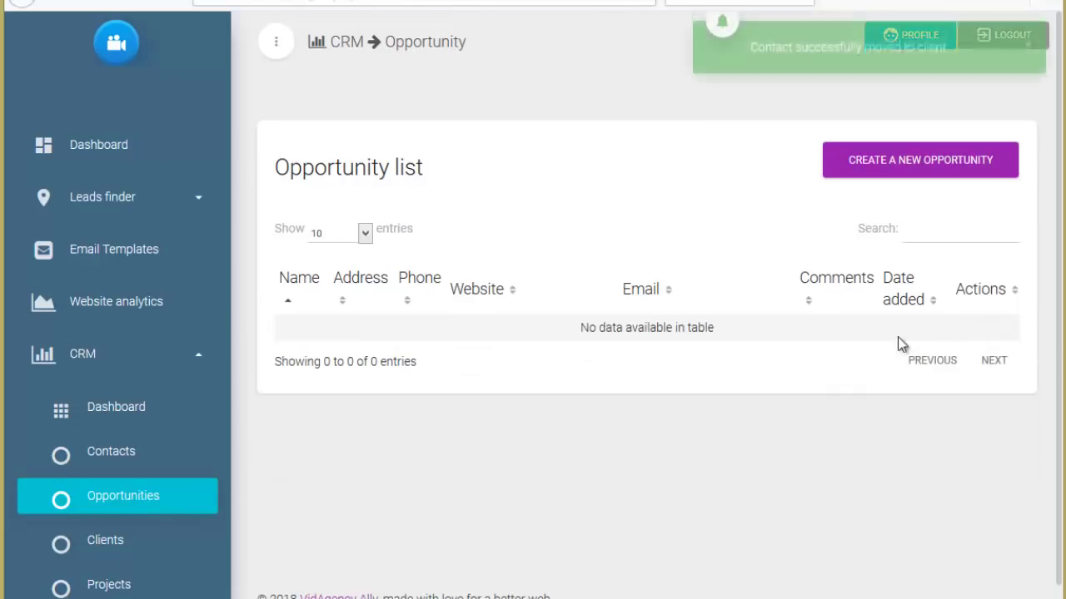
click(100, 545)
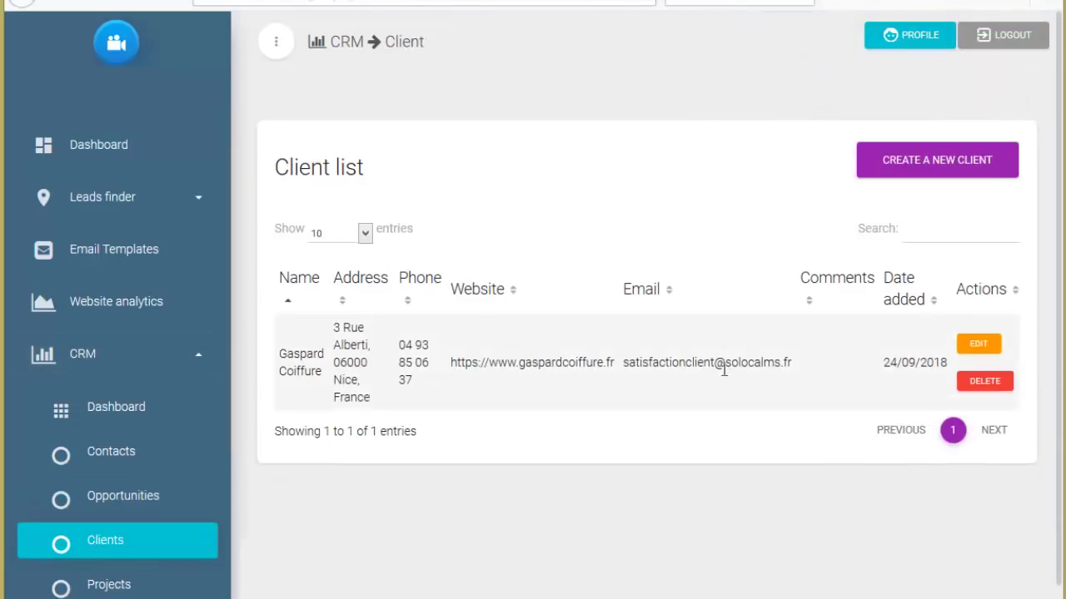
scroll(723, 371, down, 1)
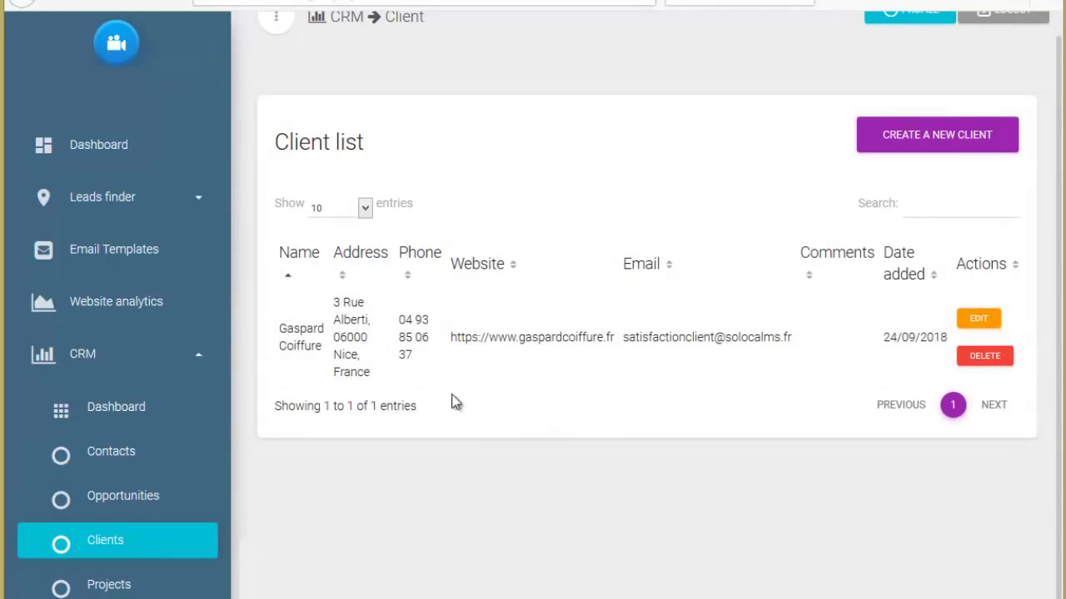
Start a new project titled "SEO site" with the description "SEO site gaspard" and a budget of "790 euros".
scroll(135, 414, down, 2)
scroll(174, 466, down, 2)
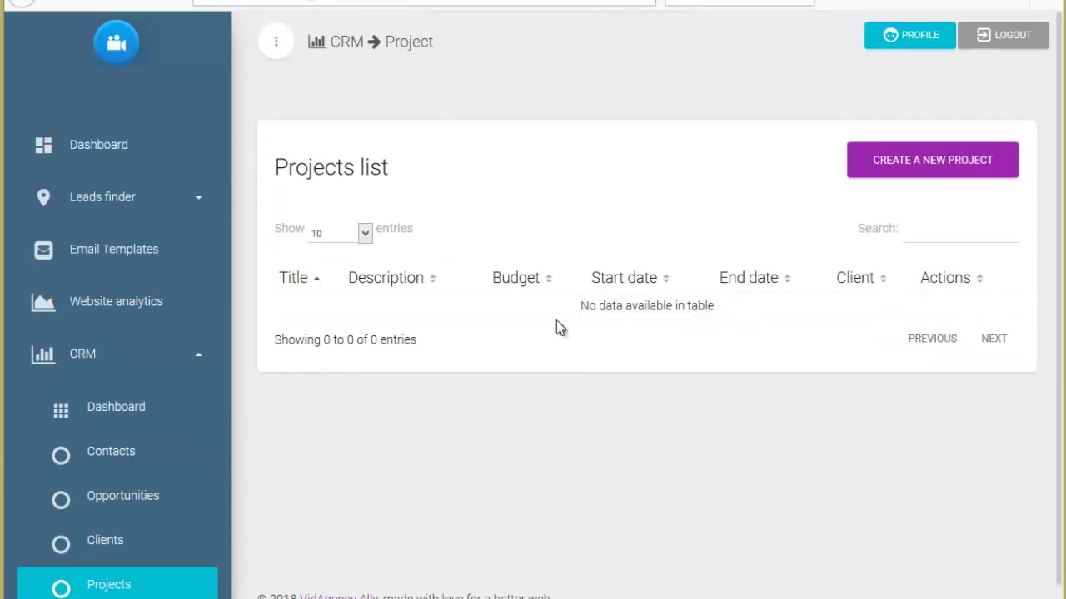
click(939, 160)
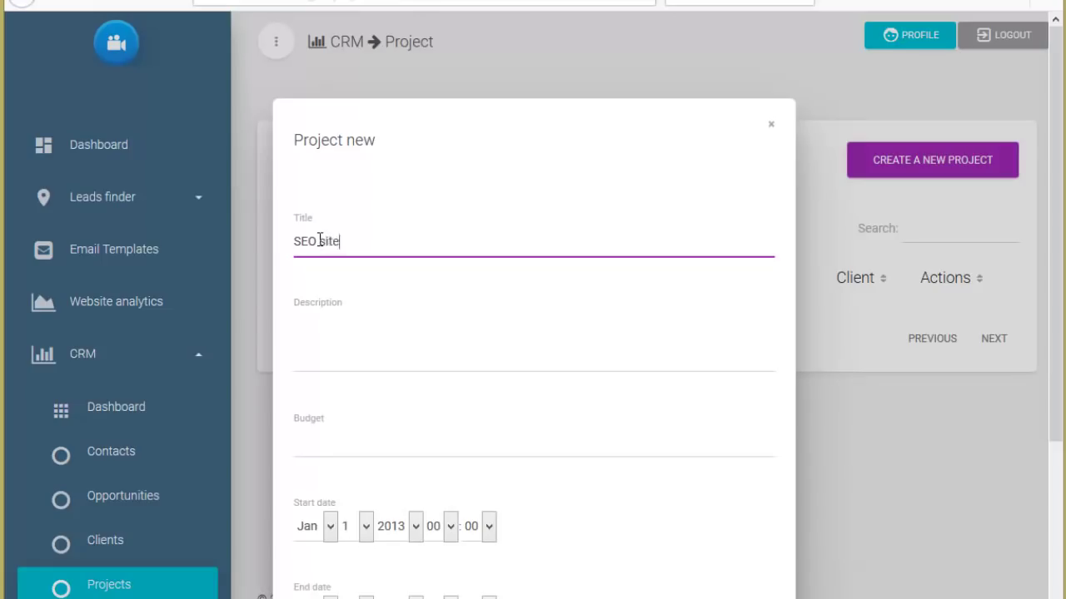
click(356, 363)
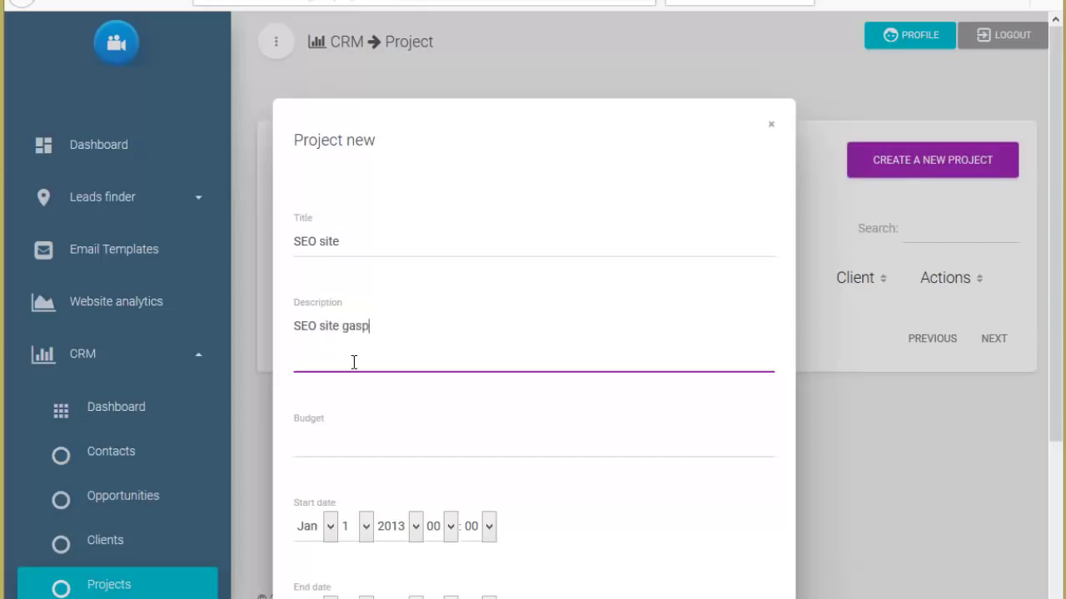
scroll(354, 362, down, 2)
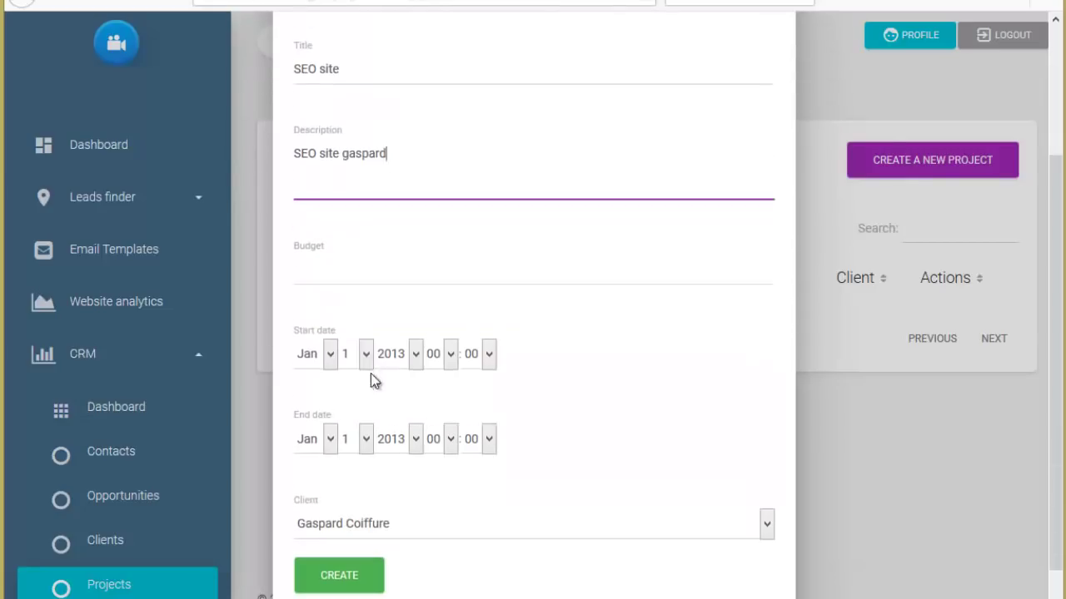
click(346, 271)
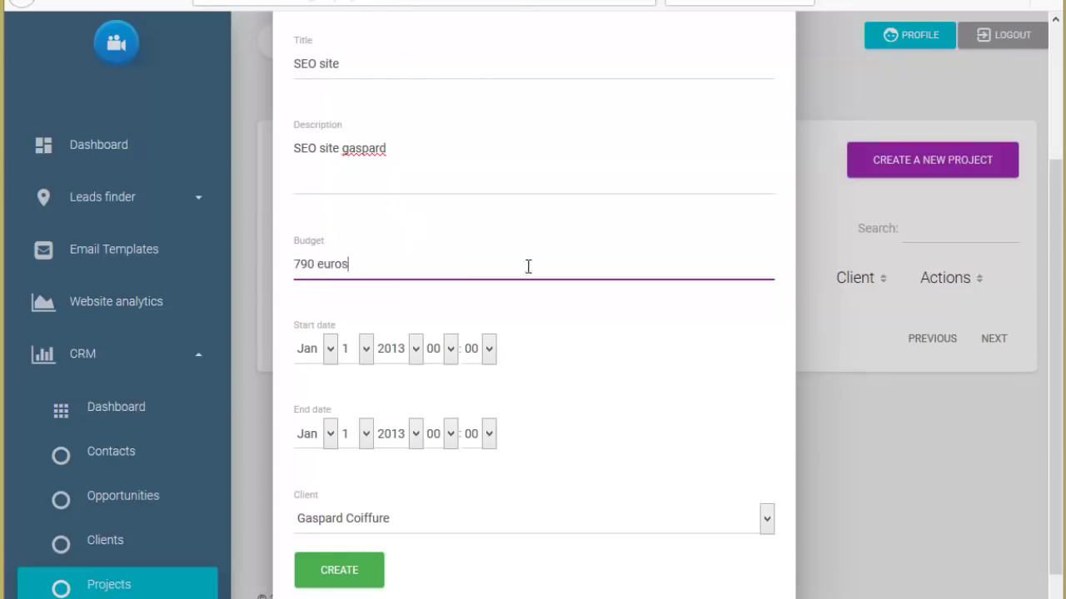
scroll(375, 261, up, 1)
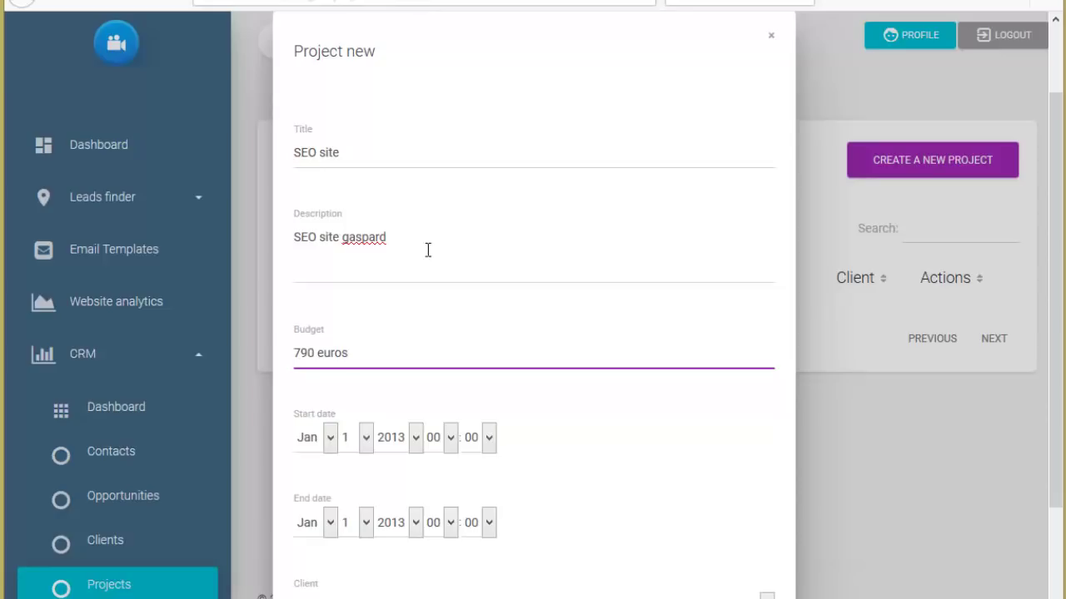
scroll(428, 249, down, 1)
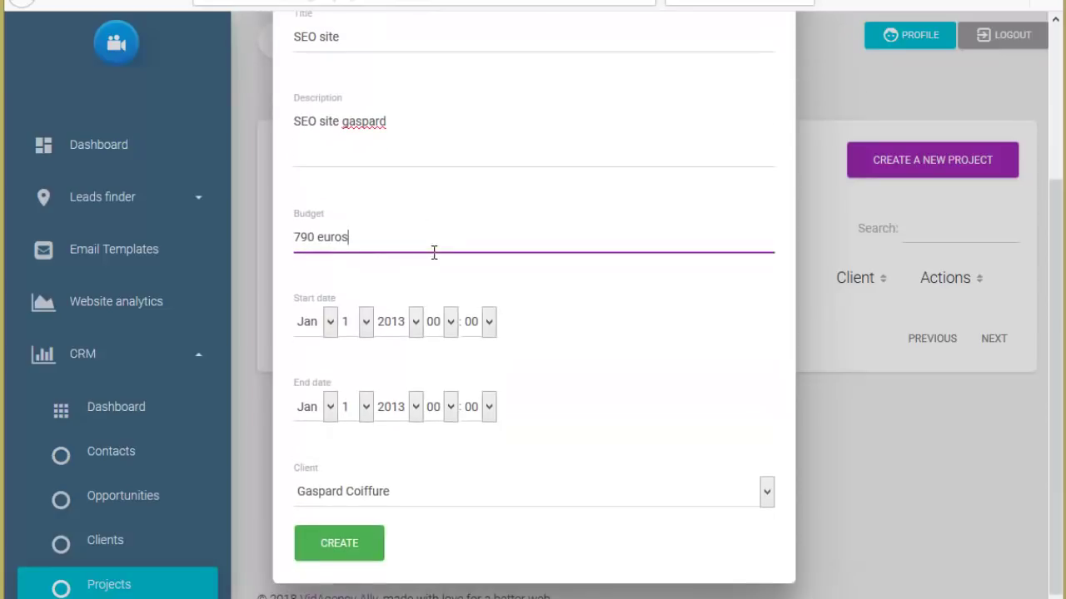
Set the project's start date to Oct 6, 2018.
click(413, 321)
click(392, 448)
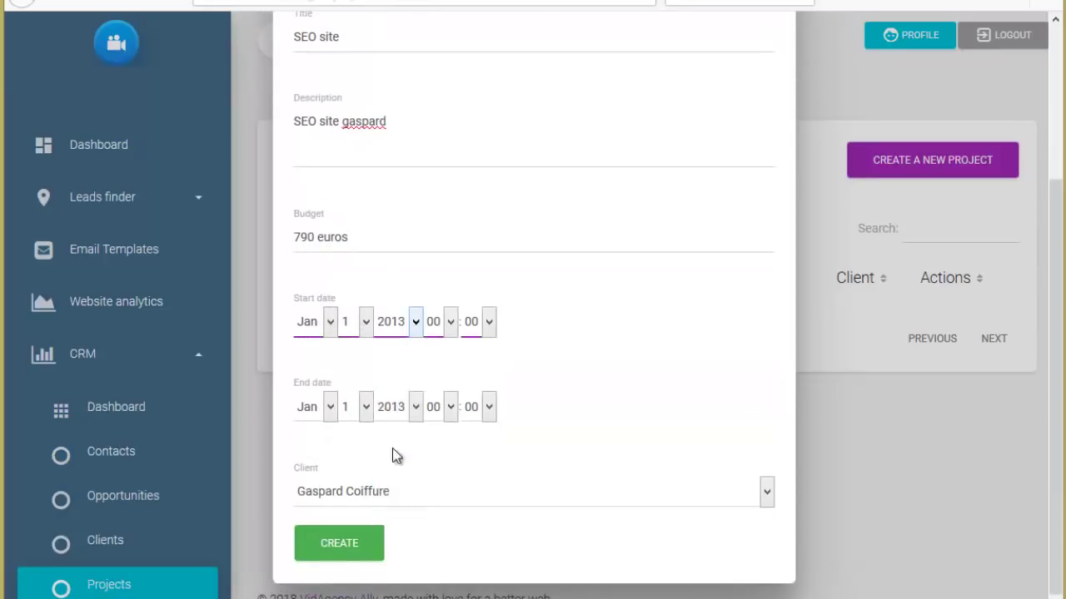
click(329, 330)
click(324, 516)
click(364, 321)
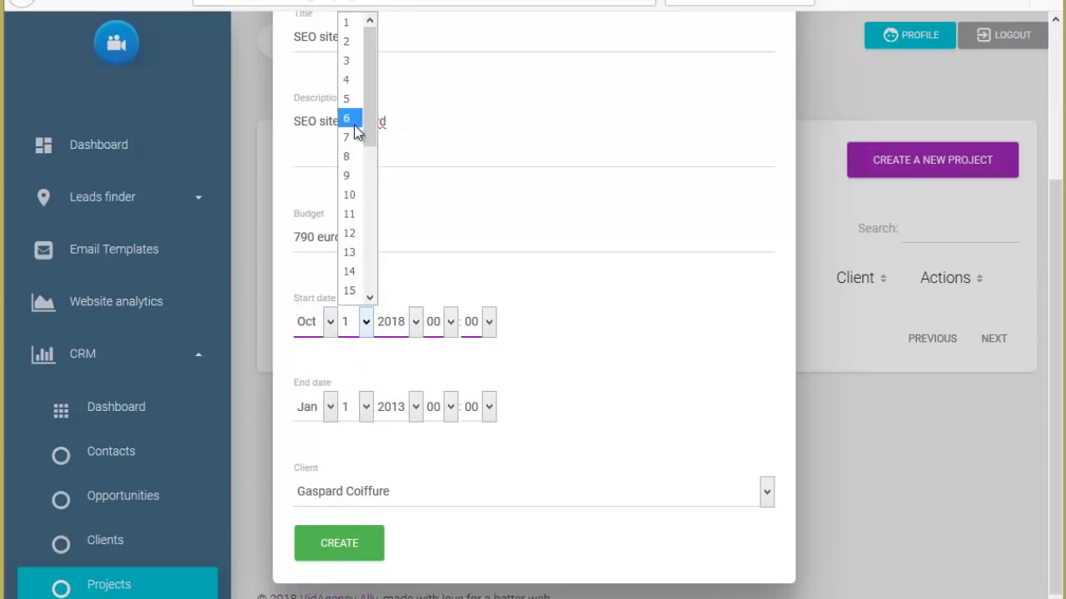
click(349, 118)
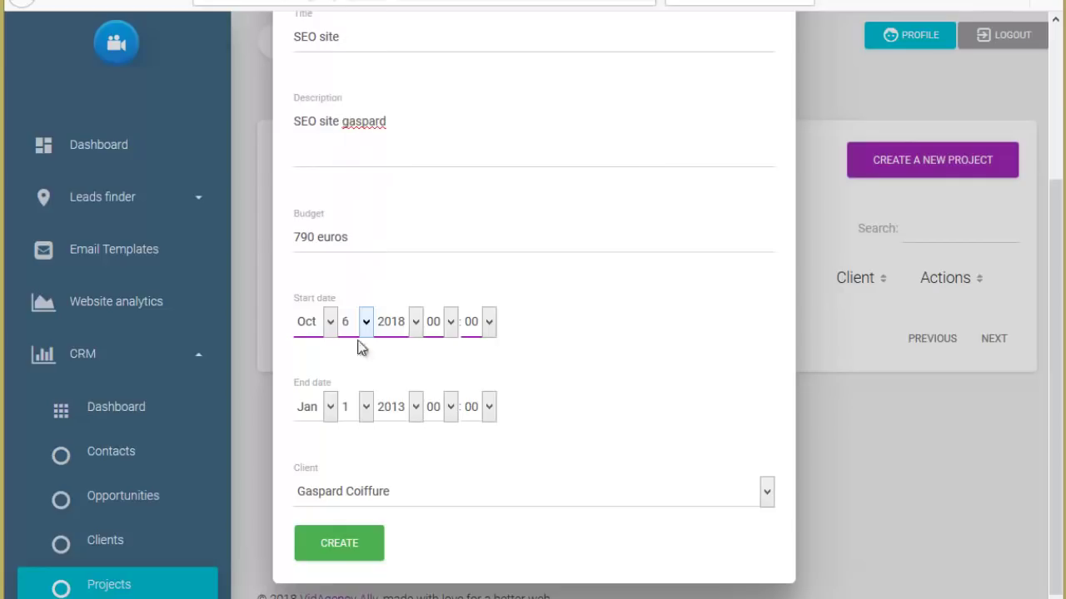
Set the project's end date to Oct 11, 2018 and create the project.
click(328, 417)
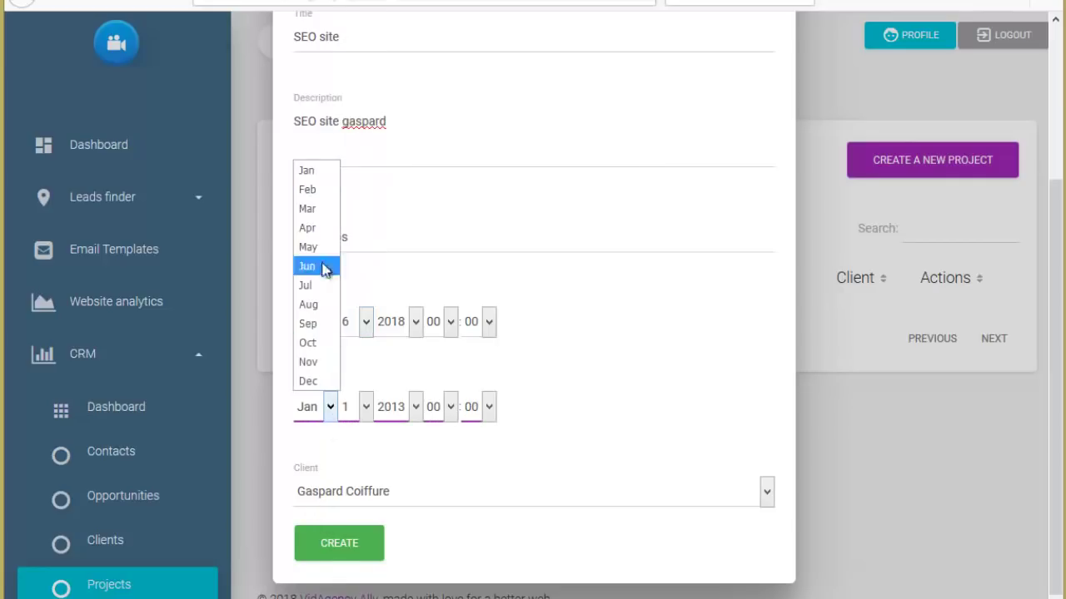
click(320, 343)
click(359, 414)
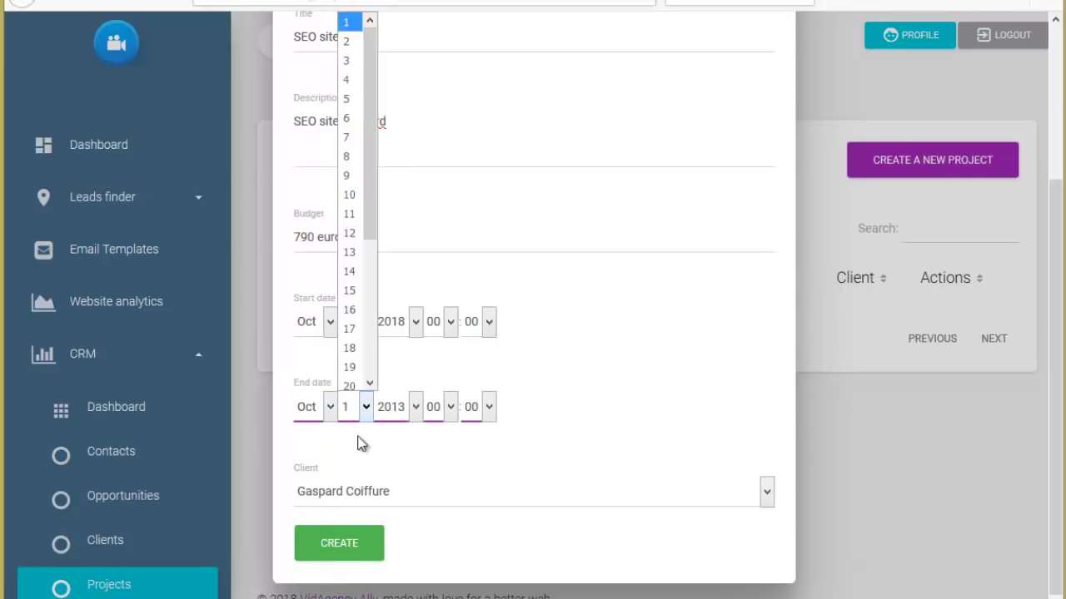
click(356, 214)
click(397, 416)
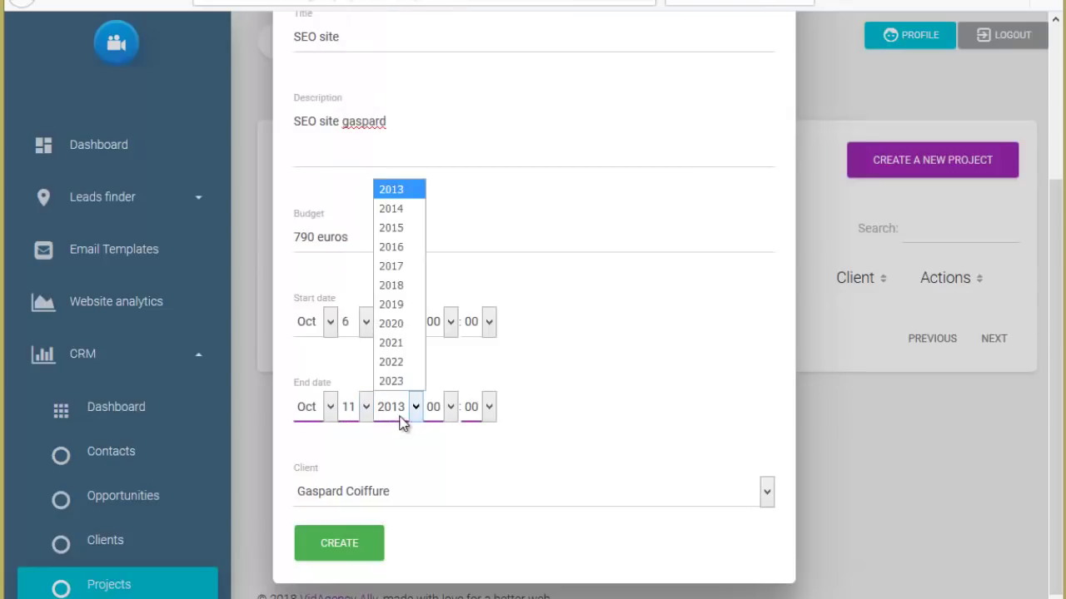
click(391, 285)
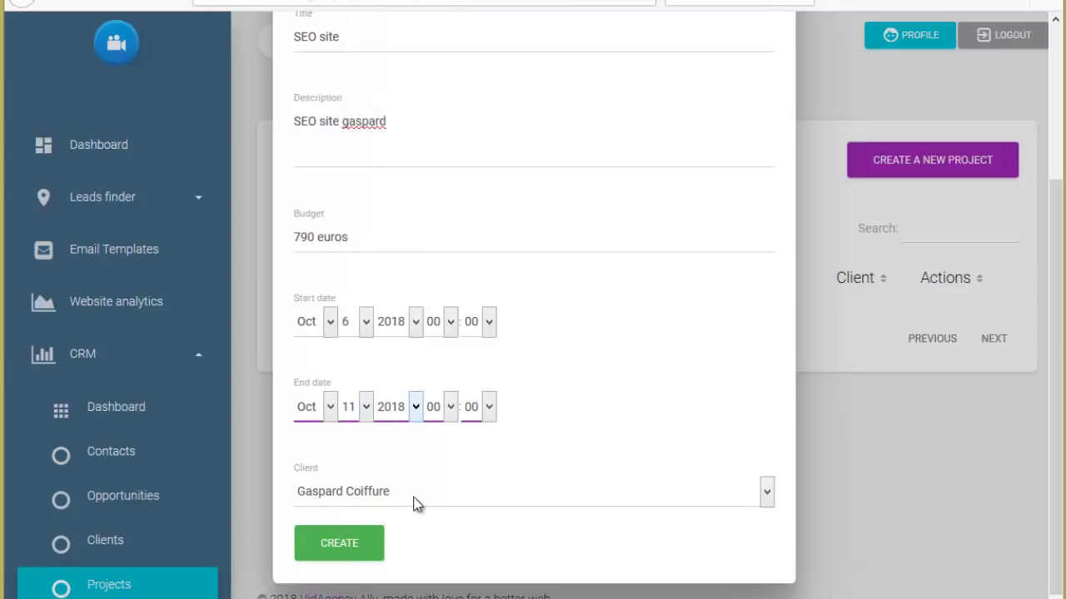
click(349, 558)
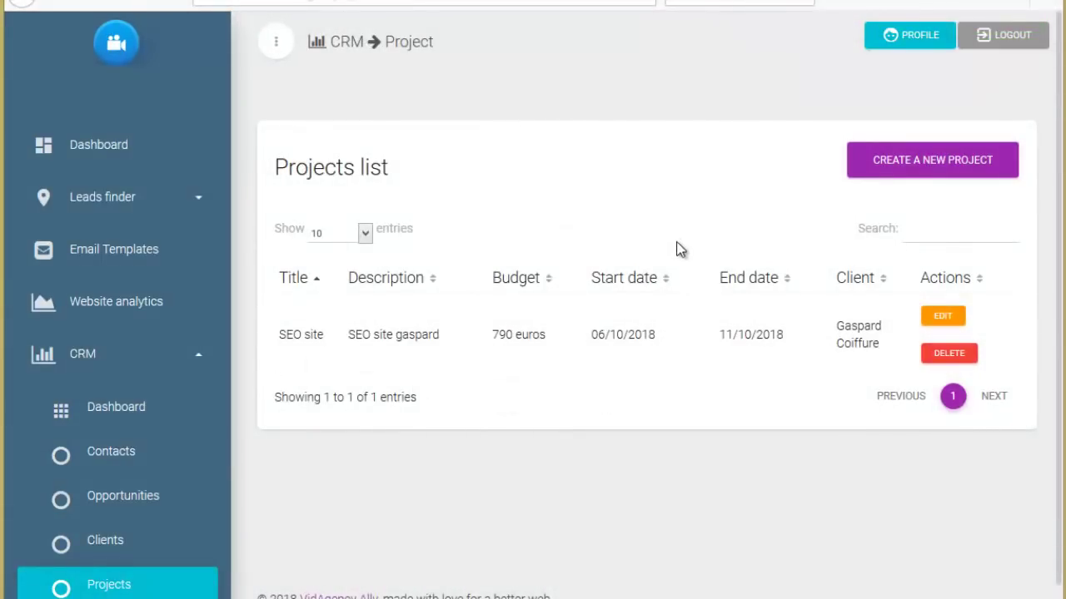
Open the CRM calendar and show October 2018 in the month view.
scroll(129, 448, down, 1)
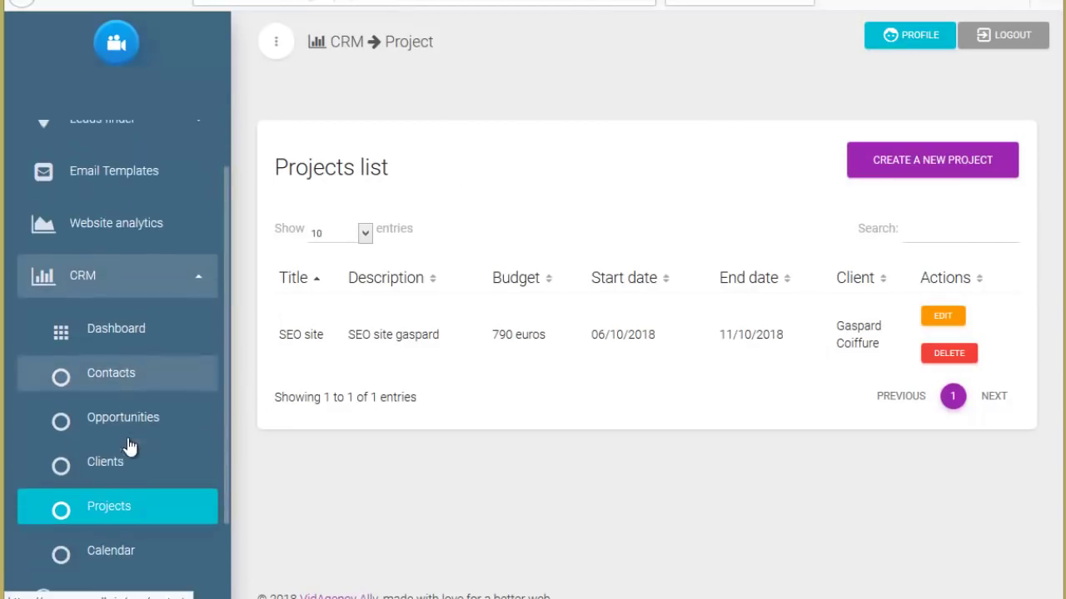
click(103, 560)
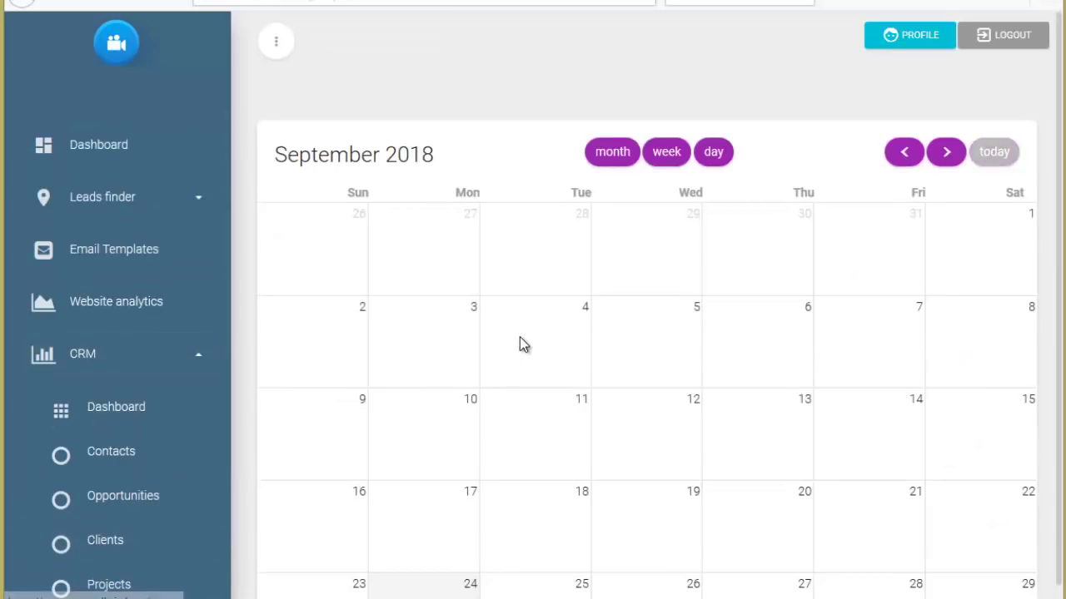
scroll(523, 345, down, 2)
scroll(866, 134, up, 1)
click(947, 76)
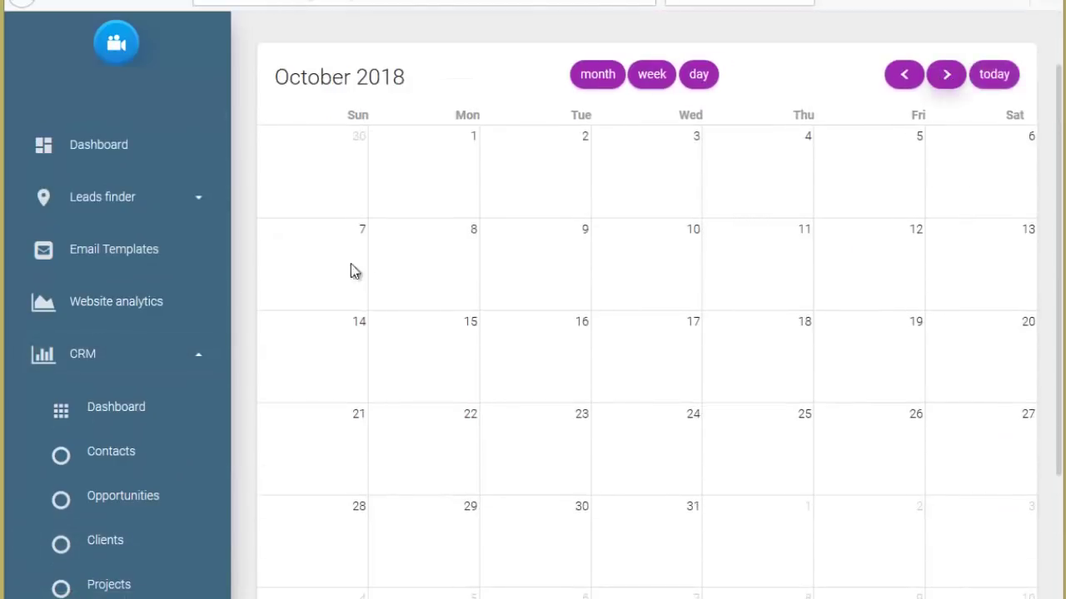
Start a new calendar task on October 8, 2018, titled "action SEO 1" and assigned to the "SEO site" project.
click(443, 261)
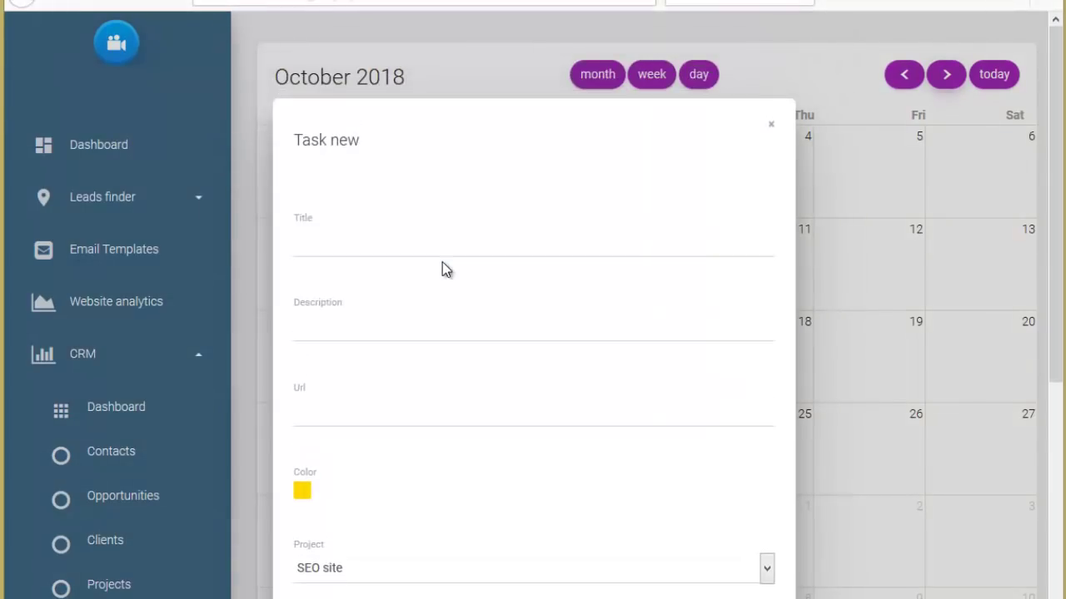
click(381, 243)
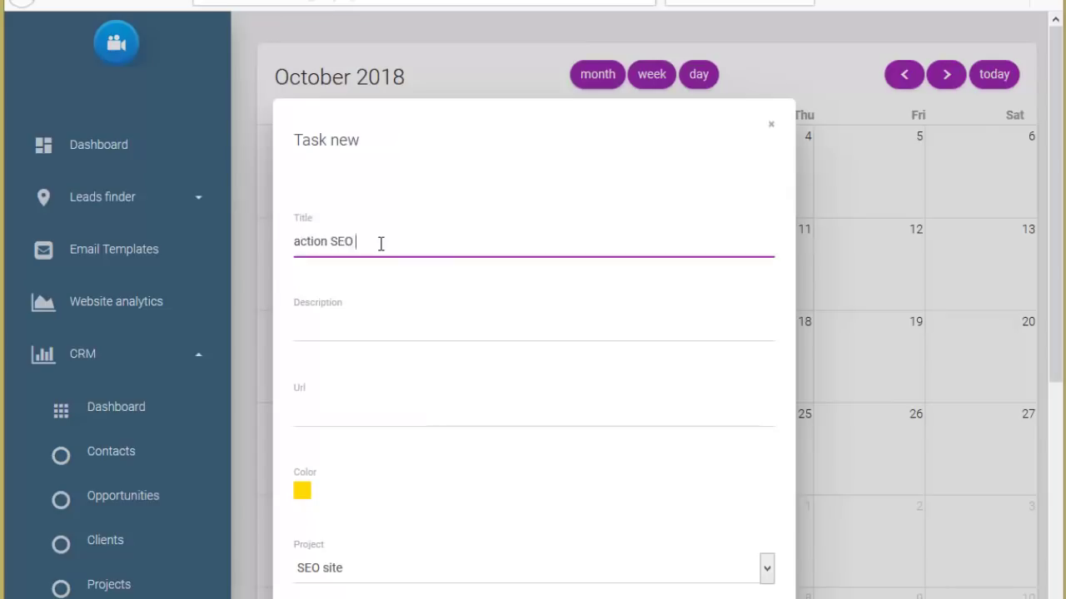
click(366, 326)
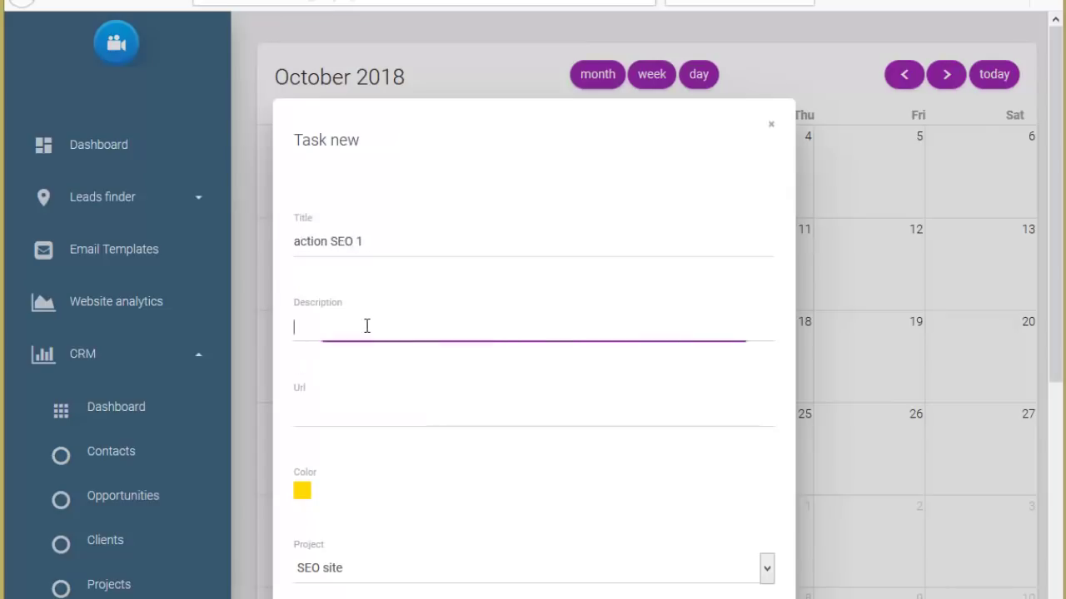
click(384, 401)
scroll(406, 403, down, 3)
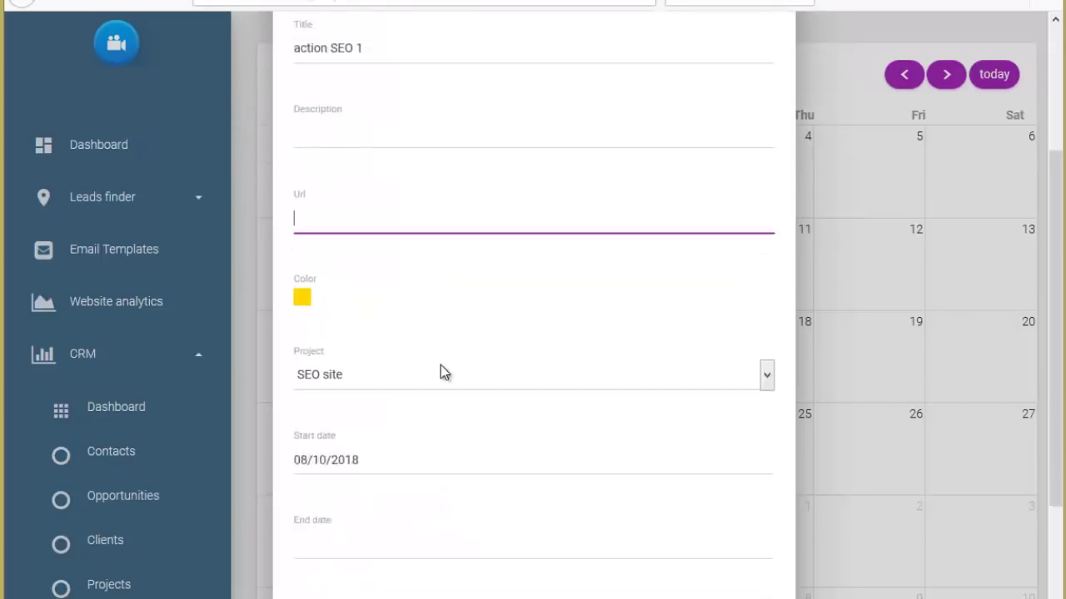
click(447, 307)
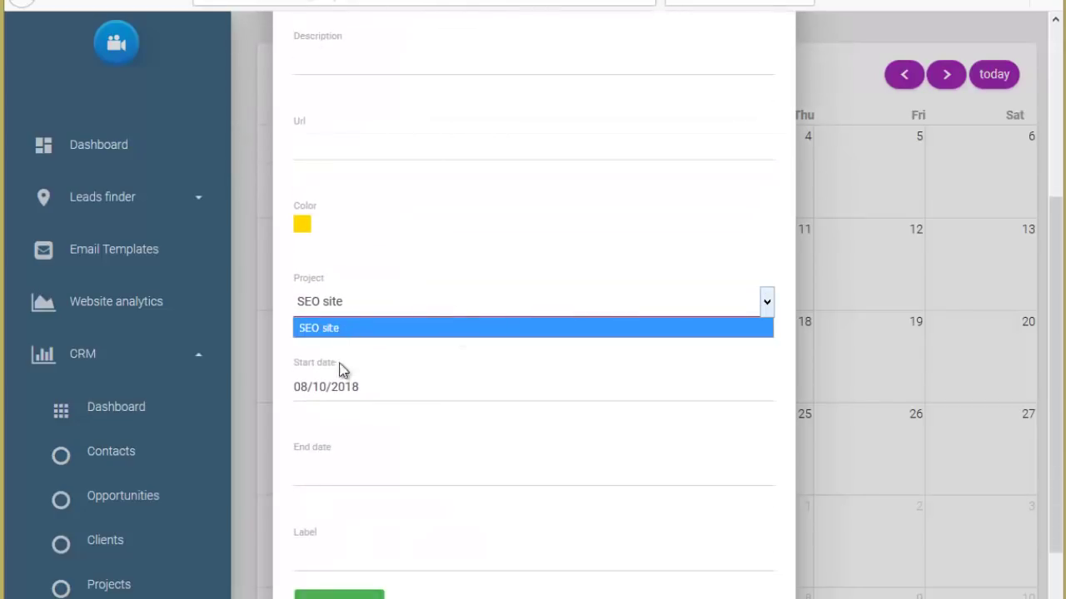
click(374, 328)
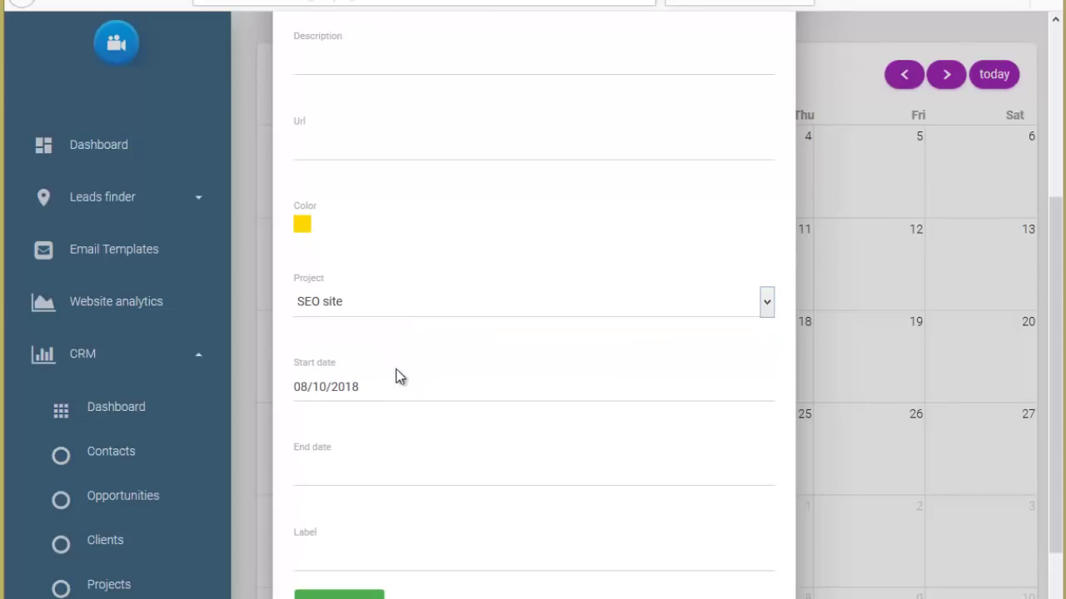
Set the task's end date to October 8, 2018.
scroll(397, 376, down, 1)
click(334, 410)
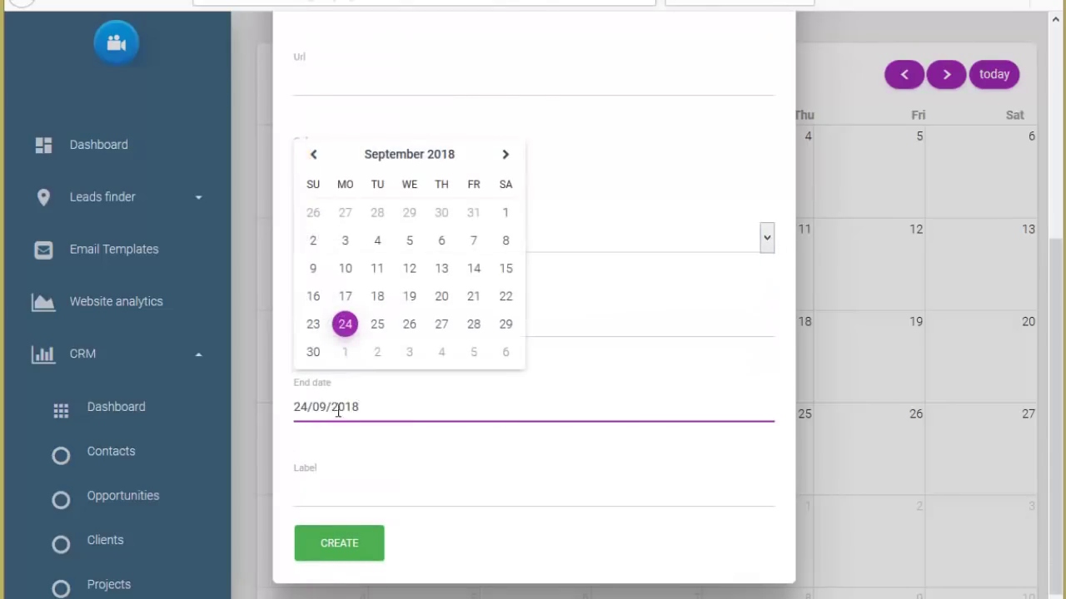
click(505, 158)
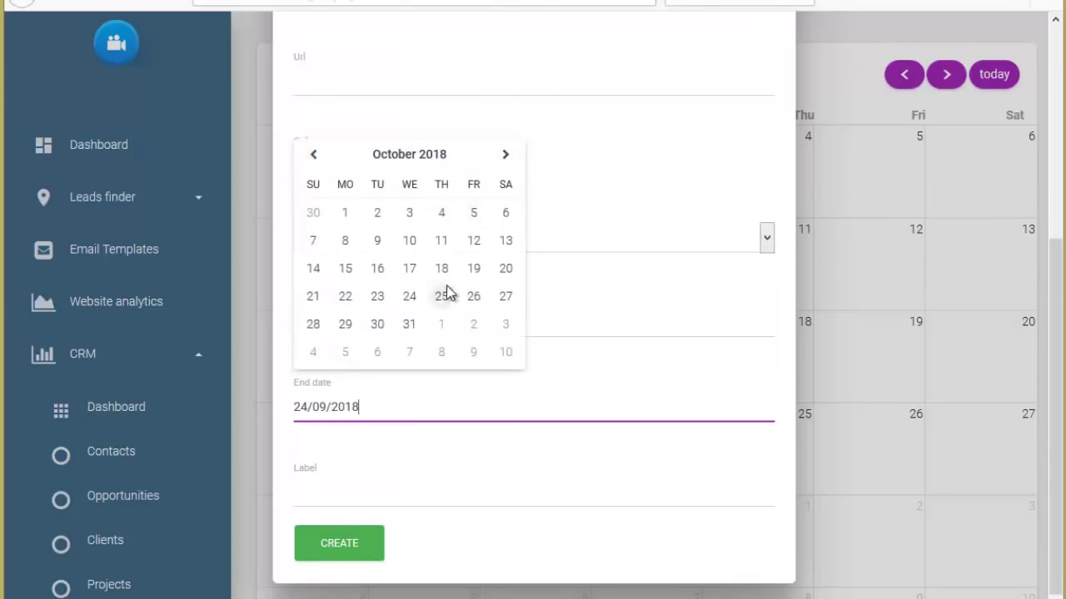
click(344, 241)
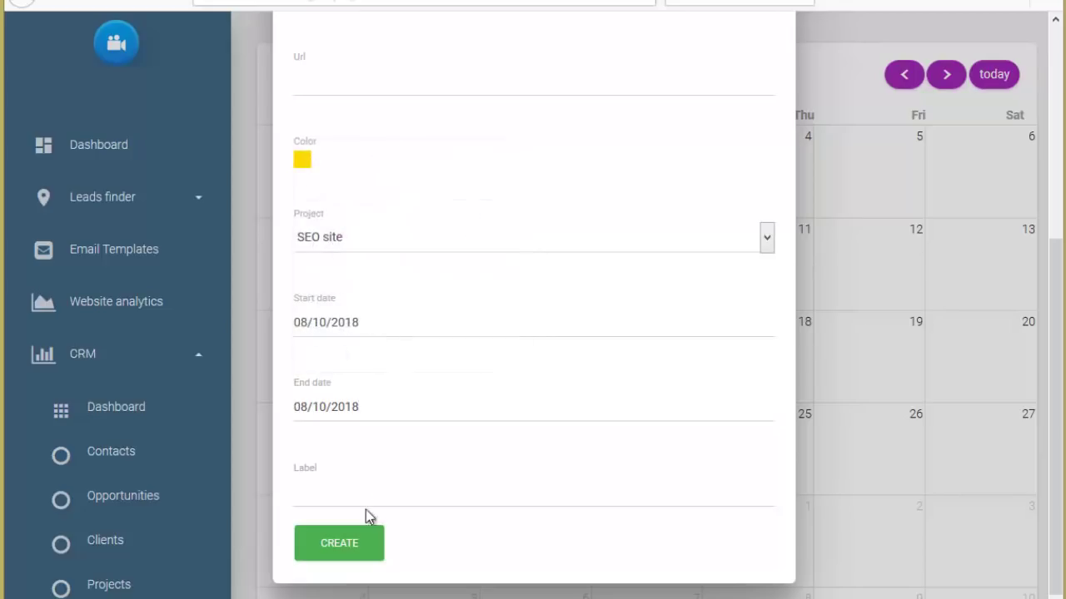
Label the task "meeting skype 11h0-12h", create it and dismiss the notification.
click(307, 497)
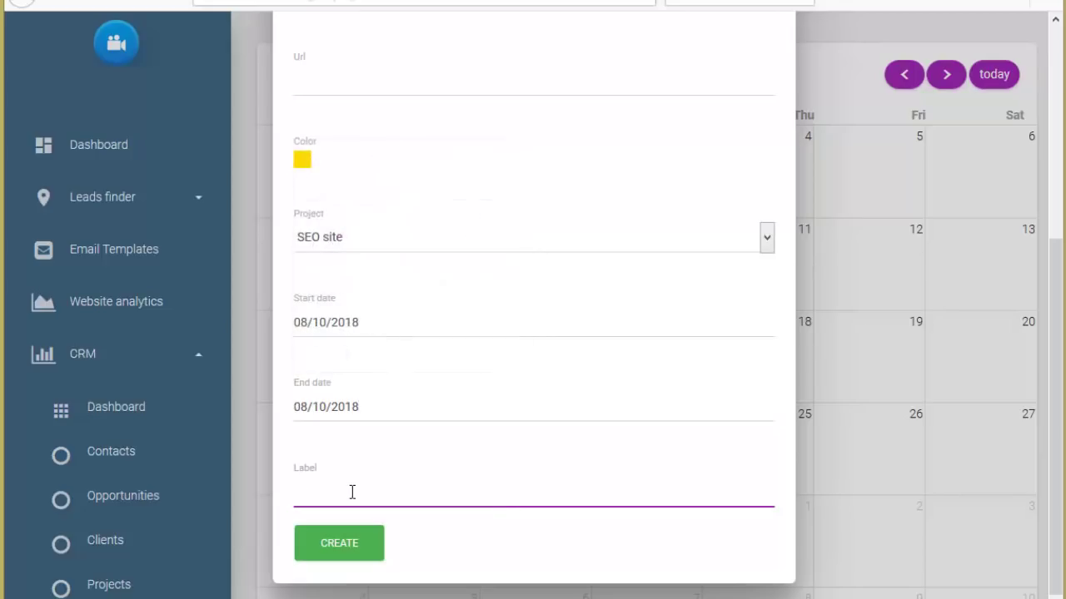
text(meeting skype 11h0-12h)
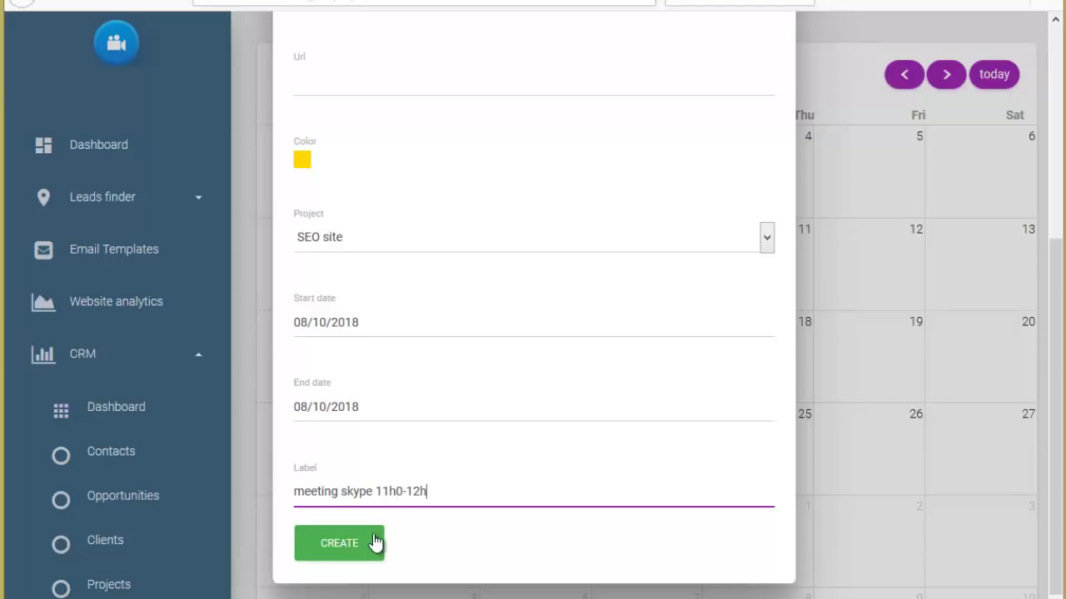
click(357, 554)
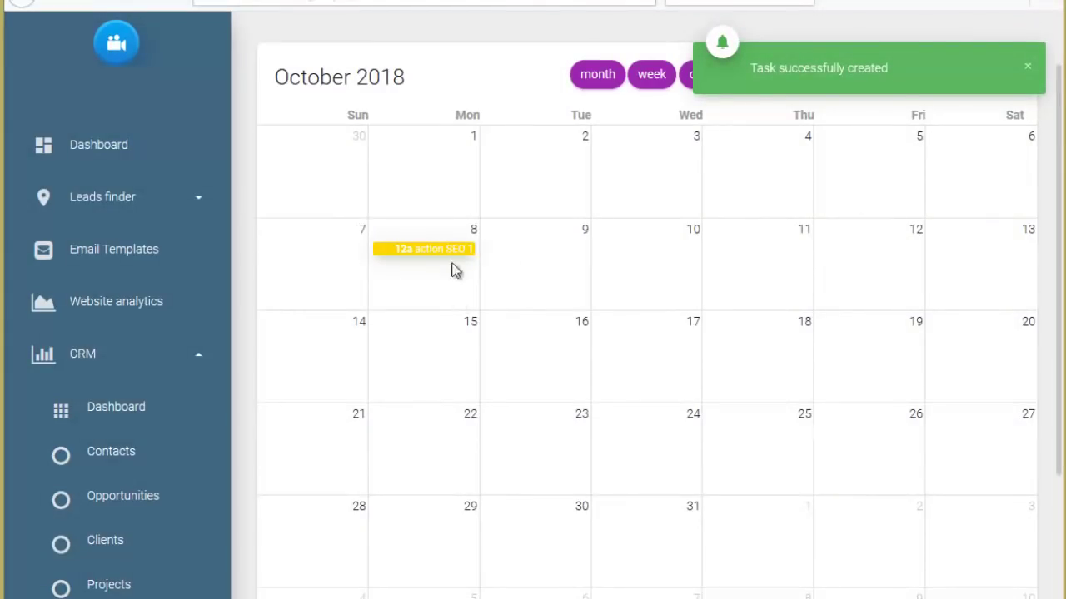
scroll(455, 271, up, 1)
click(1029, 70)
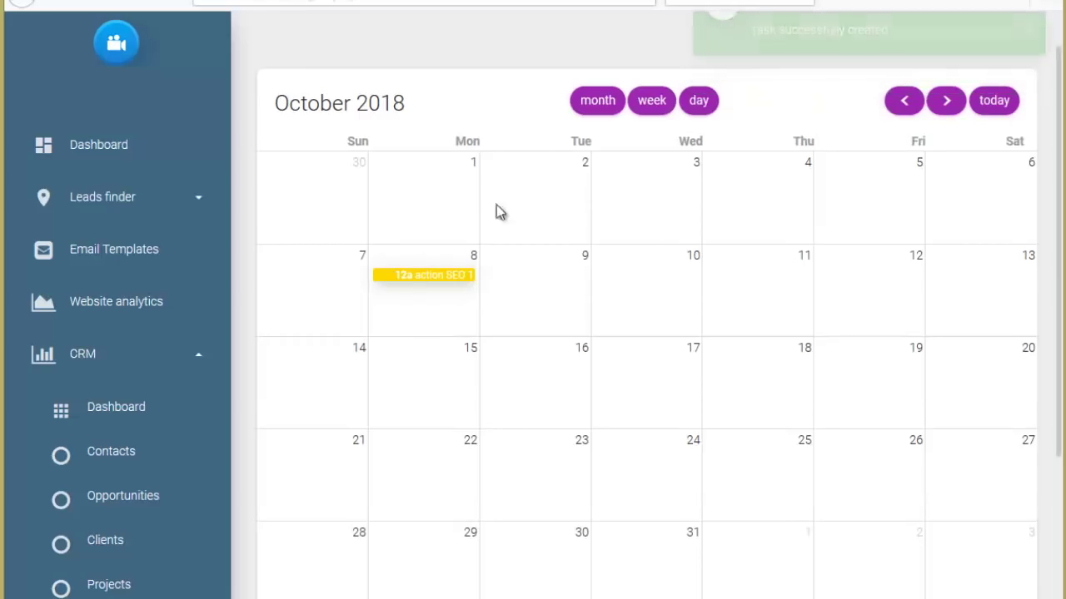
scroll(499, 357, down, 1)
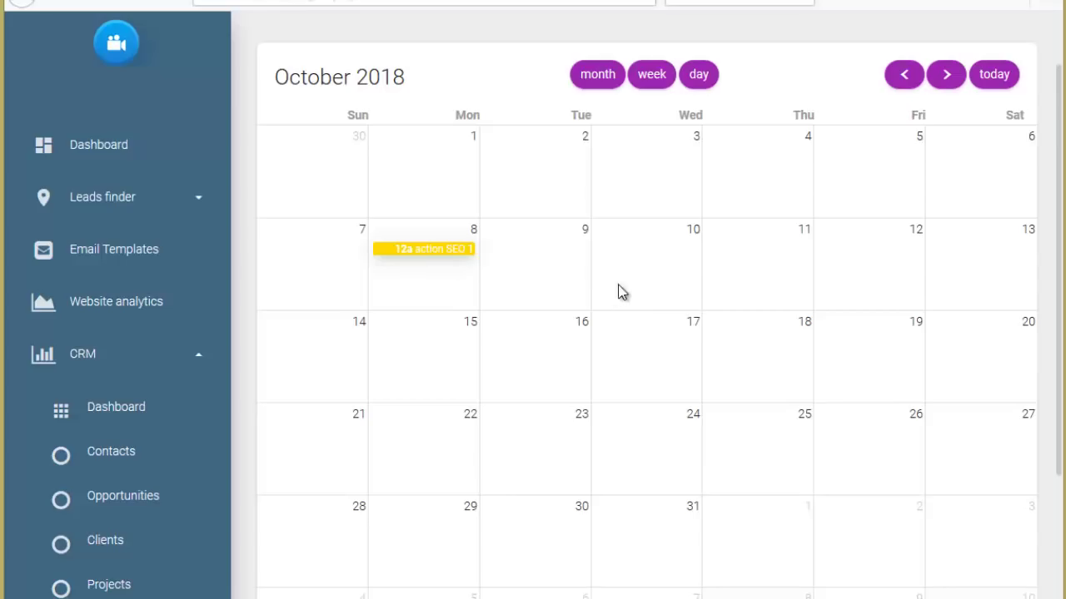
scroll(322, 466, up, 3)
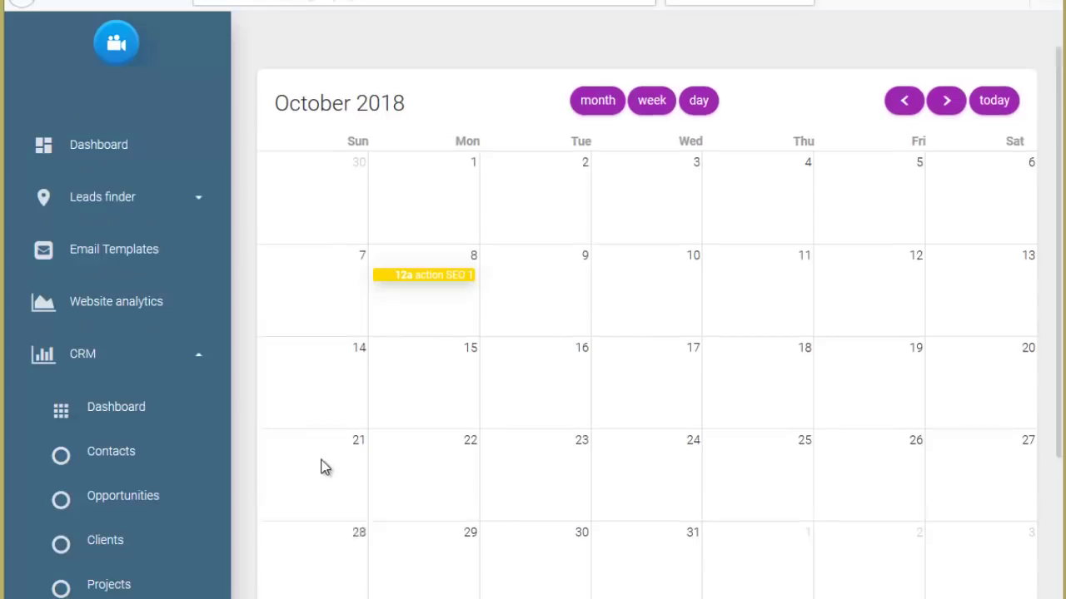